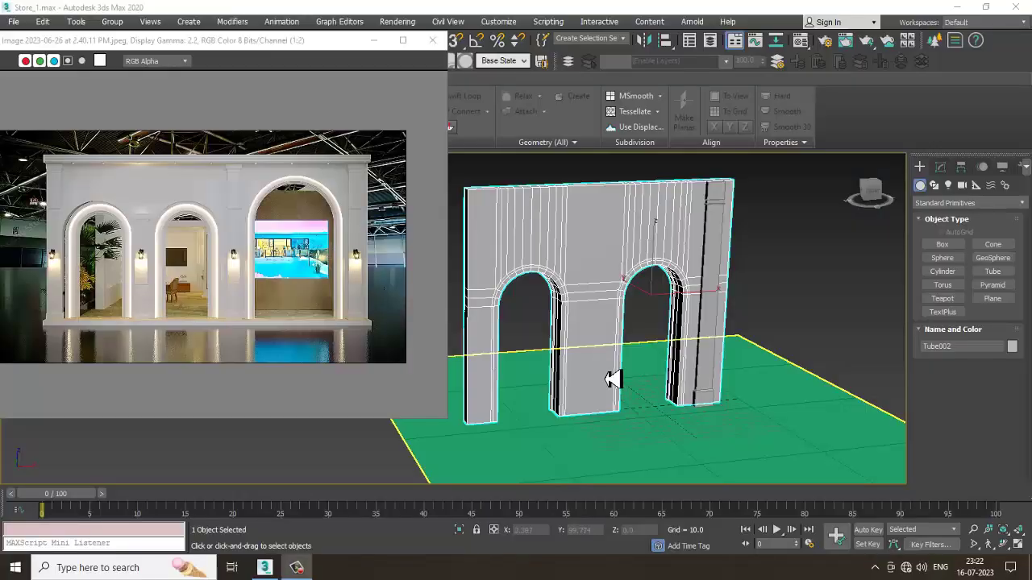
click(298, 568)
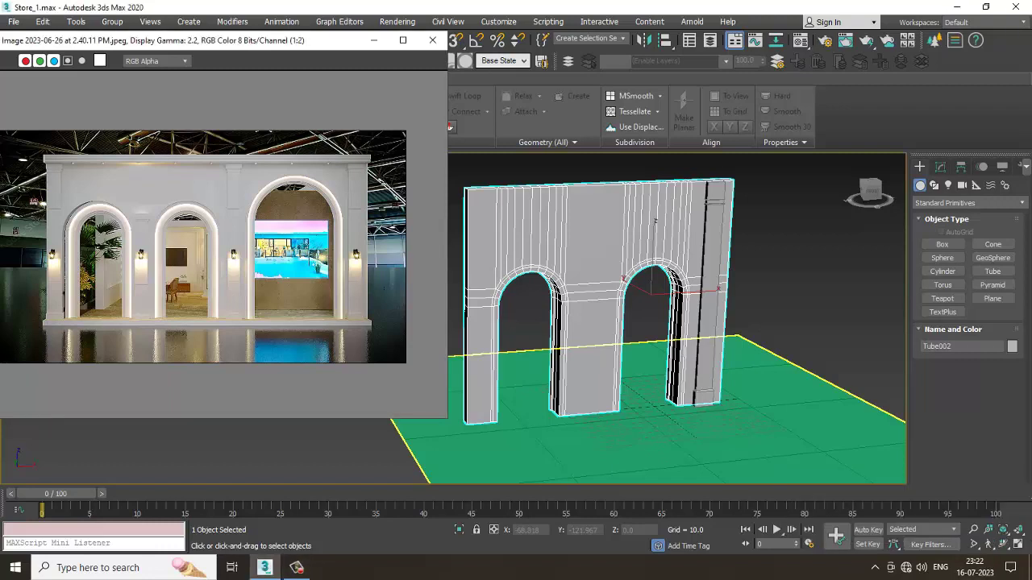
scroll(699, 254, down, 3)
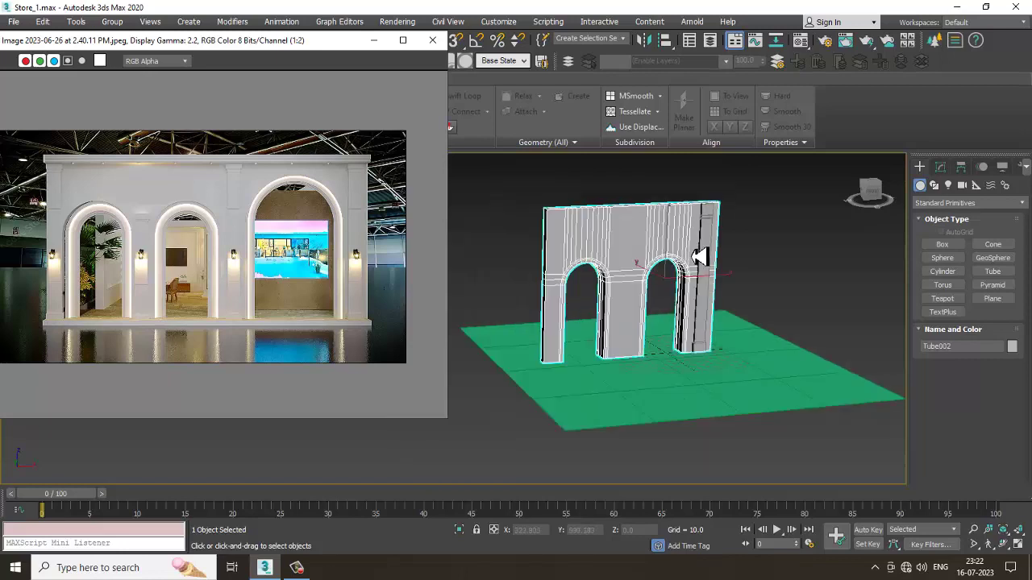
alt+middle_drag(735, 306, 706, 306)
click(299, 568)
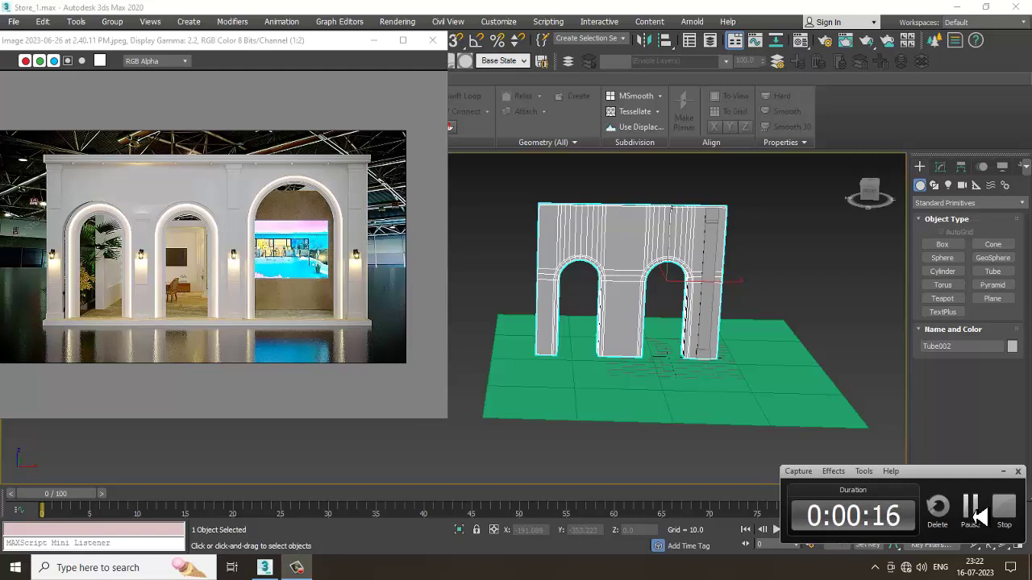
click(972, 509)
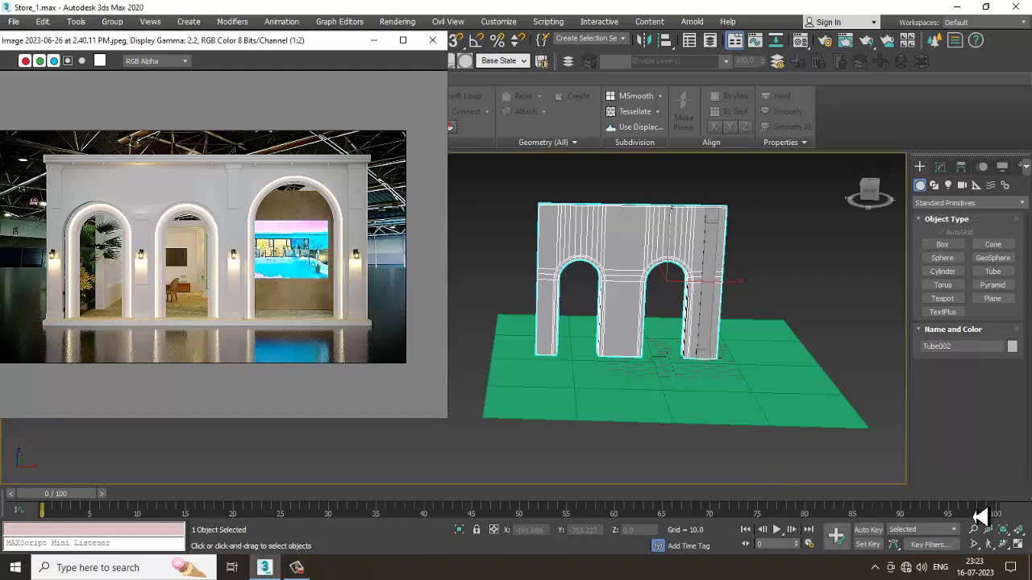
Step: Draw a tube in the Front view beside the arched wall, about 31.3 outer and 29.2 inner radius, with a height of about 4.8
alt+middle_drag(617, 286, 590, 267)
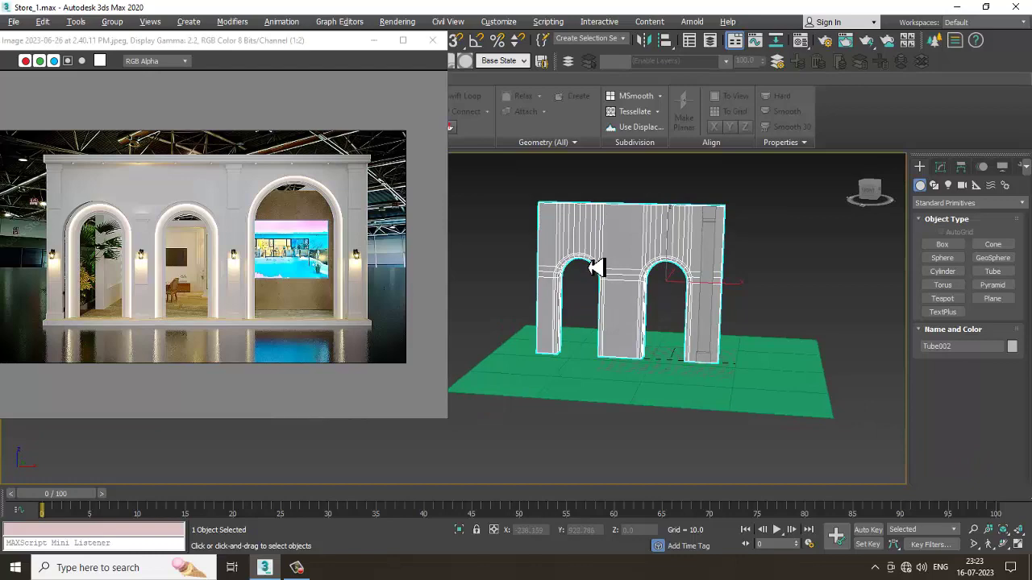
key(alt+w)
scroll(690, 237, down, 2)
key(alt+w)
scroll(690, 237, up, 6)
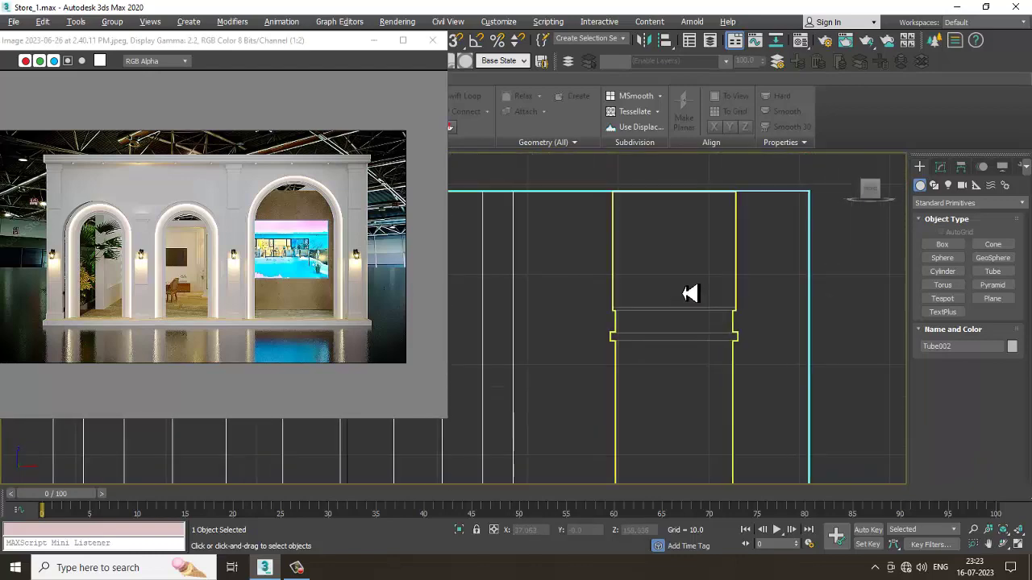
scroll(743, 317, up, 4)
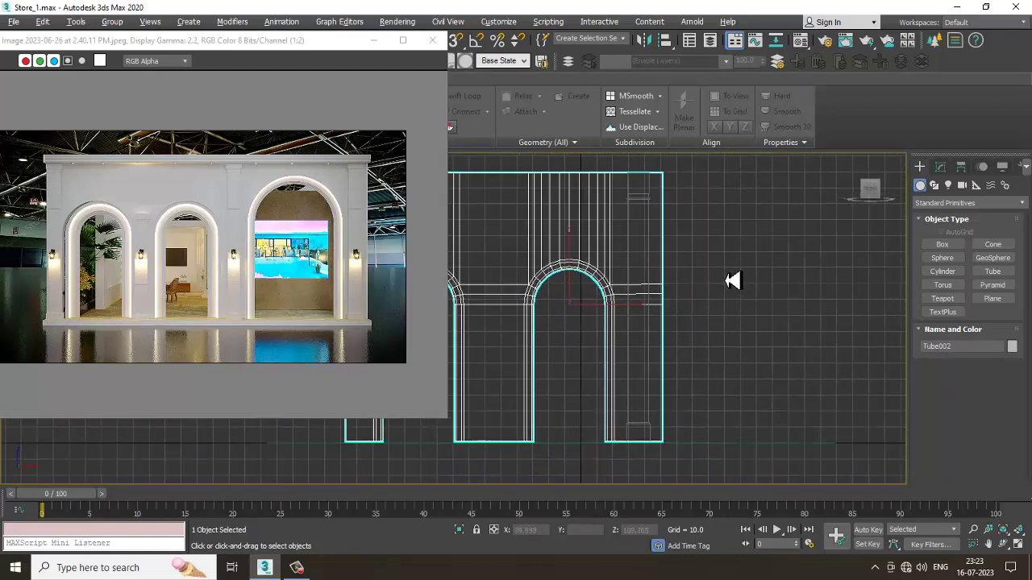
scroll(729, 340, down, 2)
middle_drag(623, 231, 621, 222)
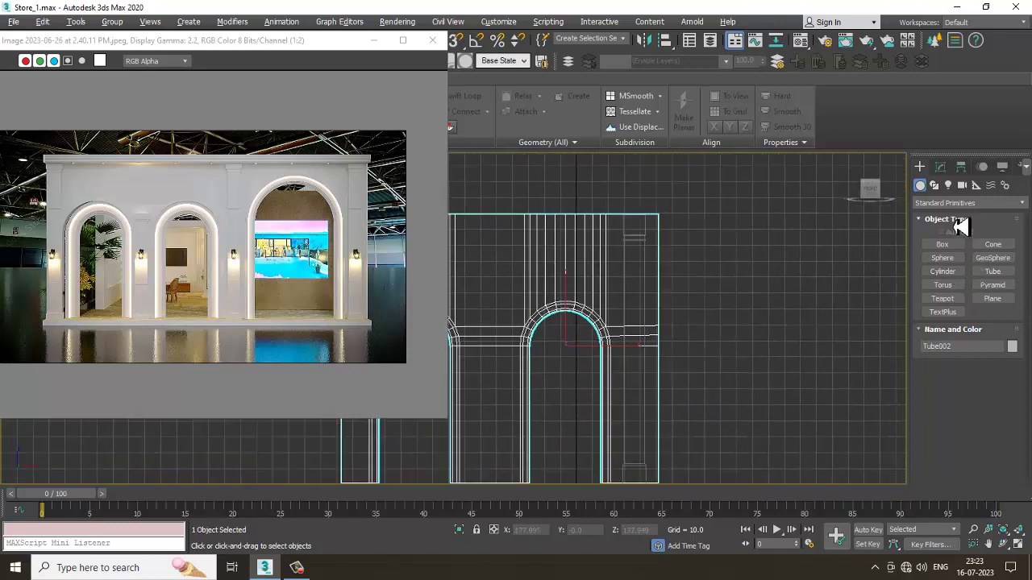
click(992, 272)
drag(767, 280, 812, 322)
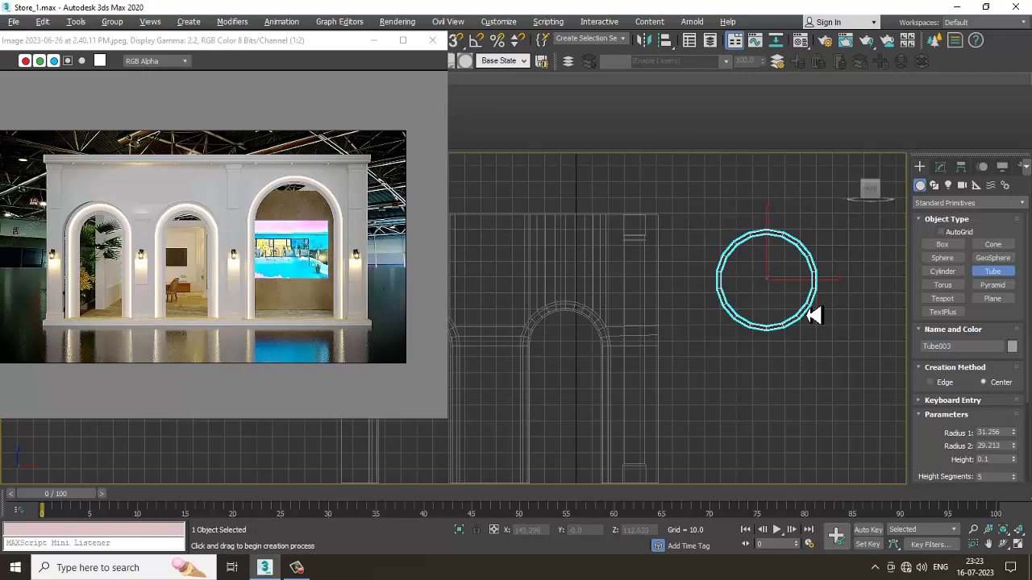
Step: Move the tube along the X axis closer to the wall, to about X 104.6
key(w)
key(alt+w)
middle_drag(806, 362, 790, 357)
key(alt+w)
alt+middle_drag(780, 282, 705, 313)
key(alt+w)
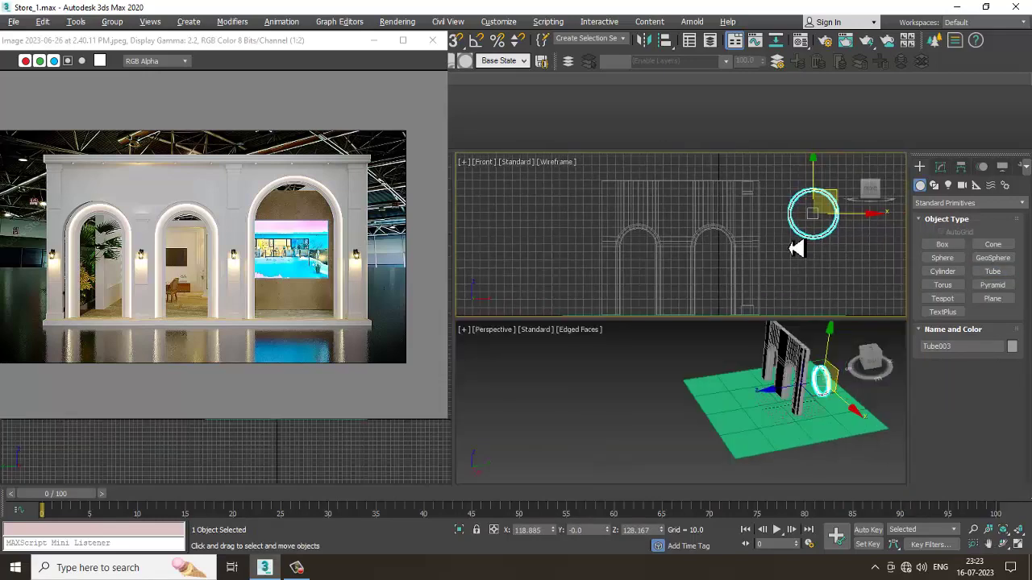
key(alt+w)
drag(795, 286, 772, 288)
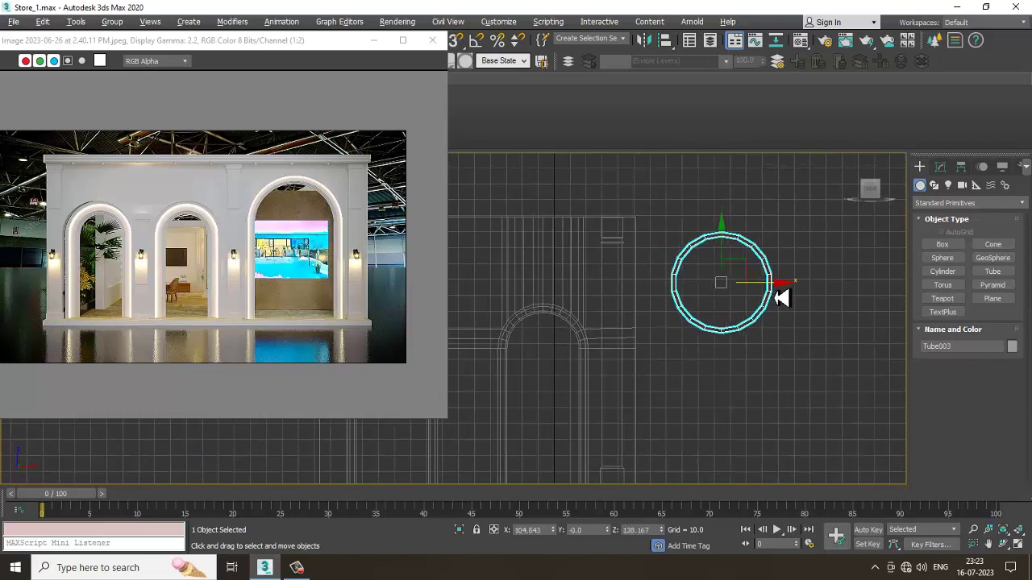
scroll(761, 287, up, 3)
middle_drag(731, 295, 763, 295)
scroll(794, 299, down, 2)
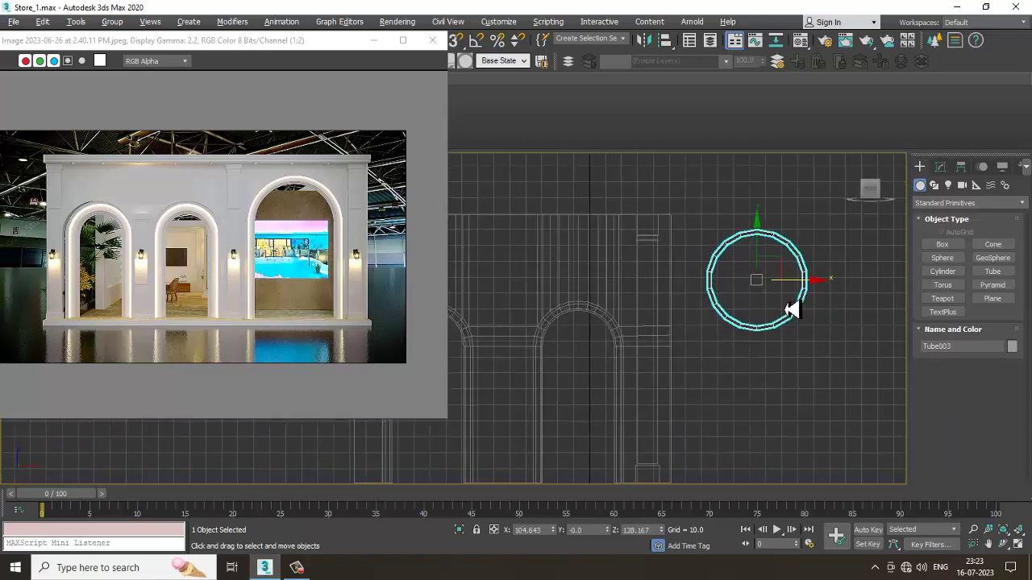
Step: Give the tube 24 sides and enlarge it to about 36.8 outer and 33.4 inner radius
click(940, 166)
mouse_move(1013, 357)
mouse_down()
mouse_move(1020, 341)
mouse_move(1020, 375)
mouse_up()
drag(1013, 428, 1020, 441)
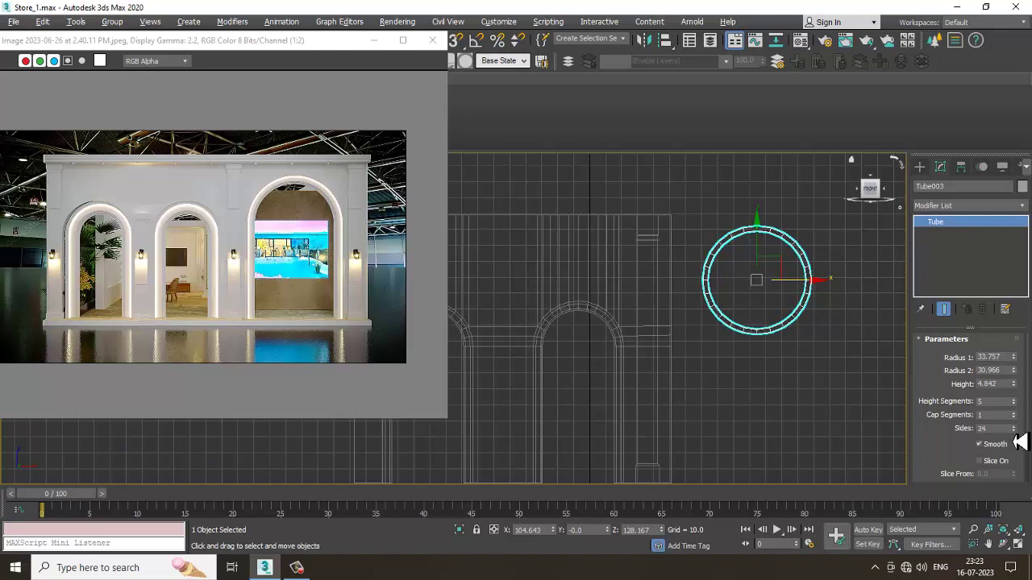
scroll(824, 328, up, 2)
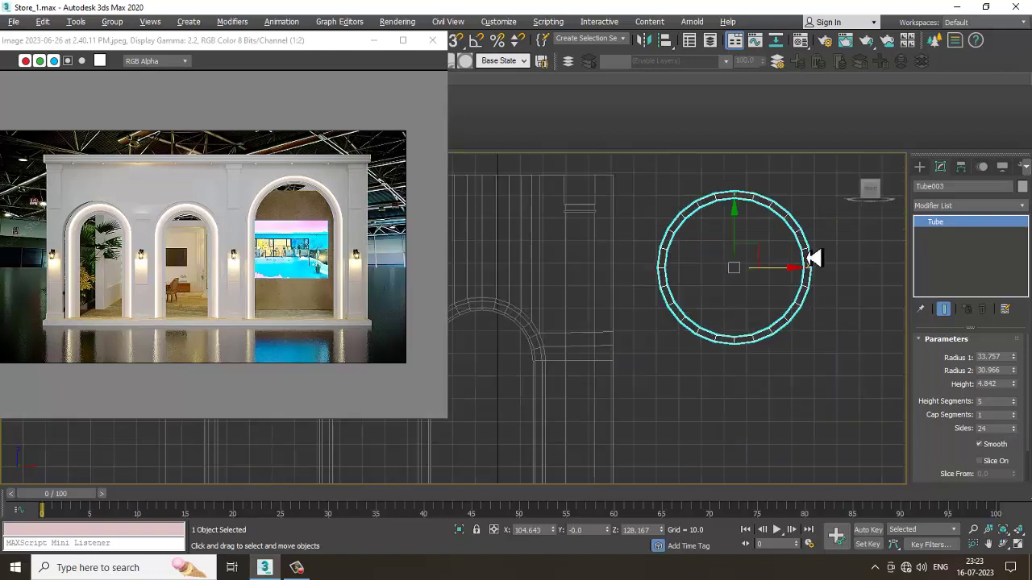
right_click(810, 257)
mouse_move(854, 378)
click(712, 405)
middle_drag(808, 338, 768, 338)
mouse_move(1014, 371)
mouse_down()
mouse_move(1010, 358)
mouse_move(1016, 365)
mouse_up()
key(ctrl+z)
scroll(730, 294, down, 3)
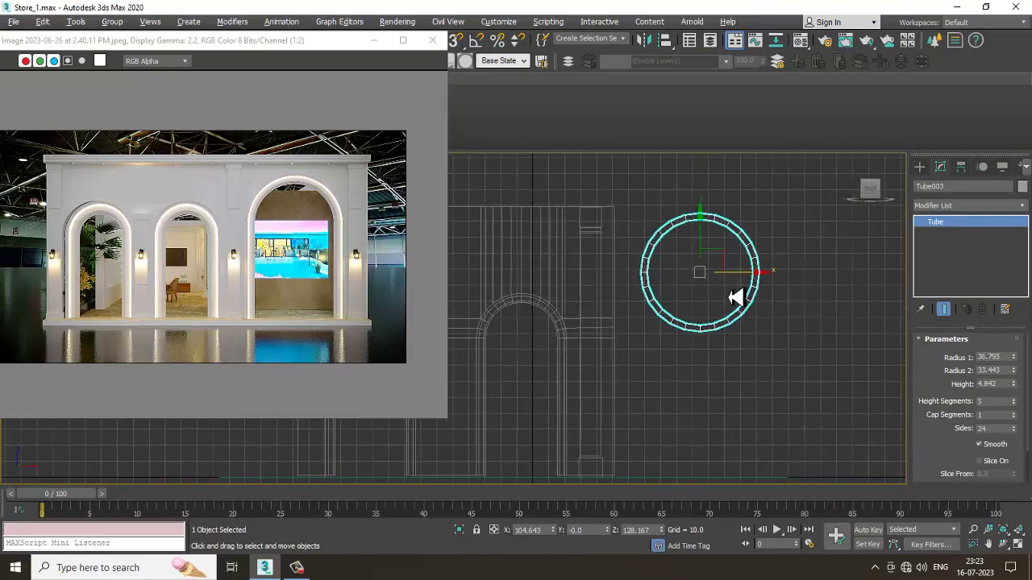
Step: Lower the tube to about Z 122.5 and convert it to an Editable Poly
drag(709, 231, 713, 238)
middle_drag(713, 237, 732, 262)
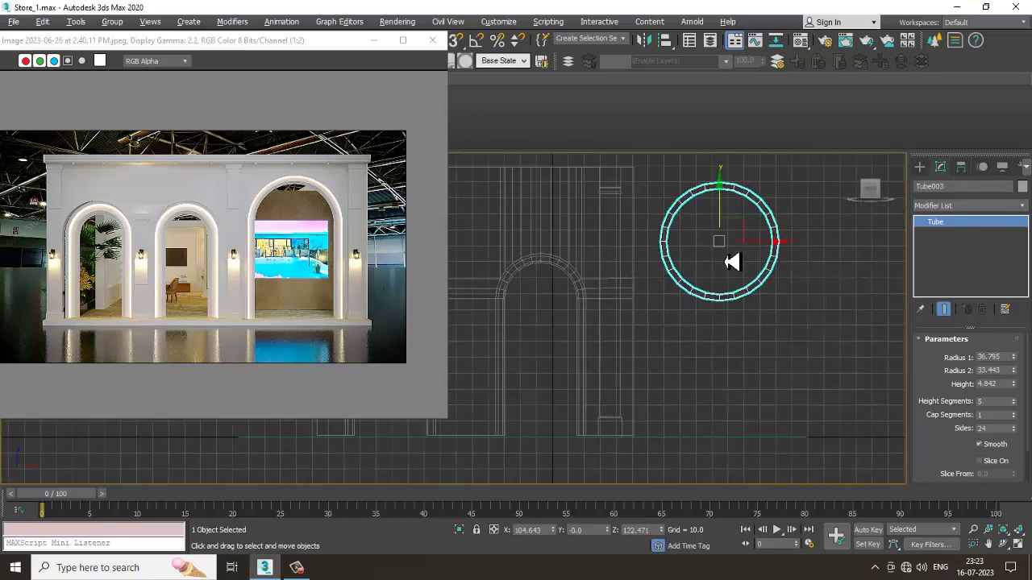
scroll(731, 260, up, 2)
right_click(796, 239)
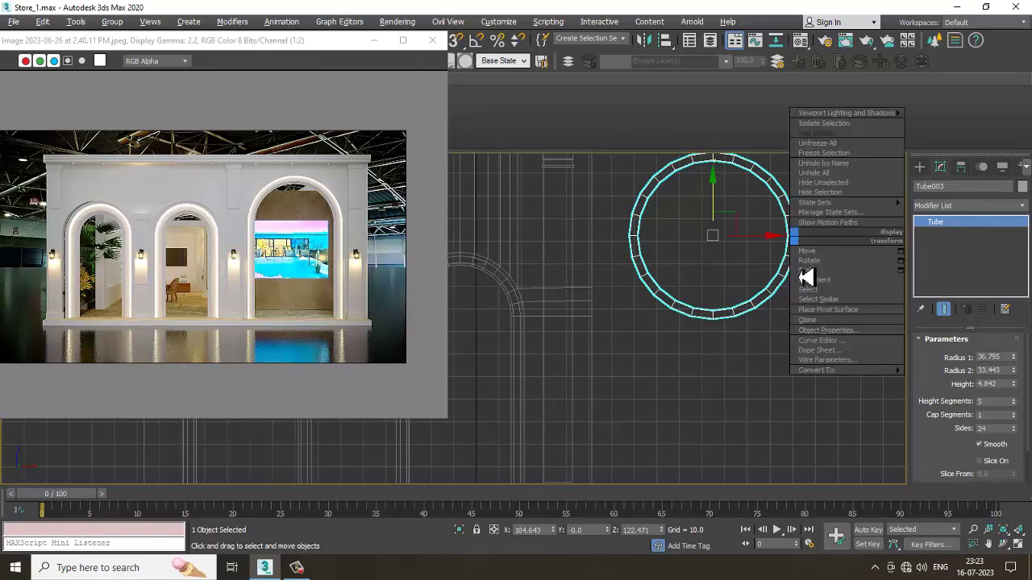
mouse_move(890, 379)
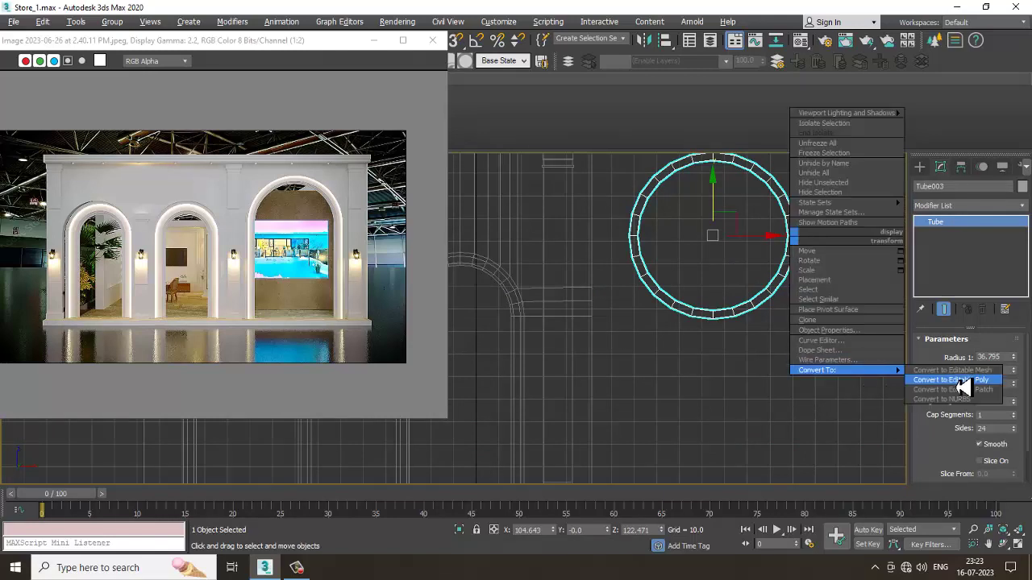
click(960, 388)
Step: Delete all polygons in the lower half of the tube to leave a semicircular arch
middle_drag(725, 266, 716, 269)
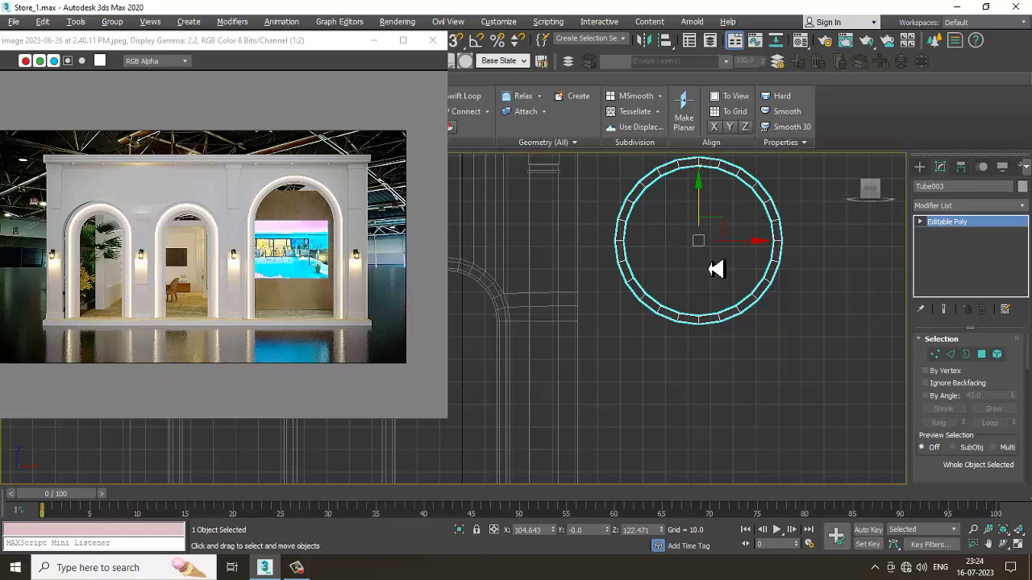
click(669, 353)
drag(583, 340, 852, 260)
key(Delete)
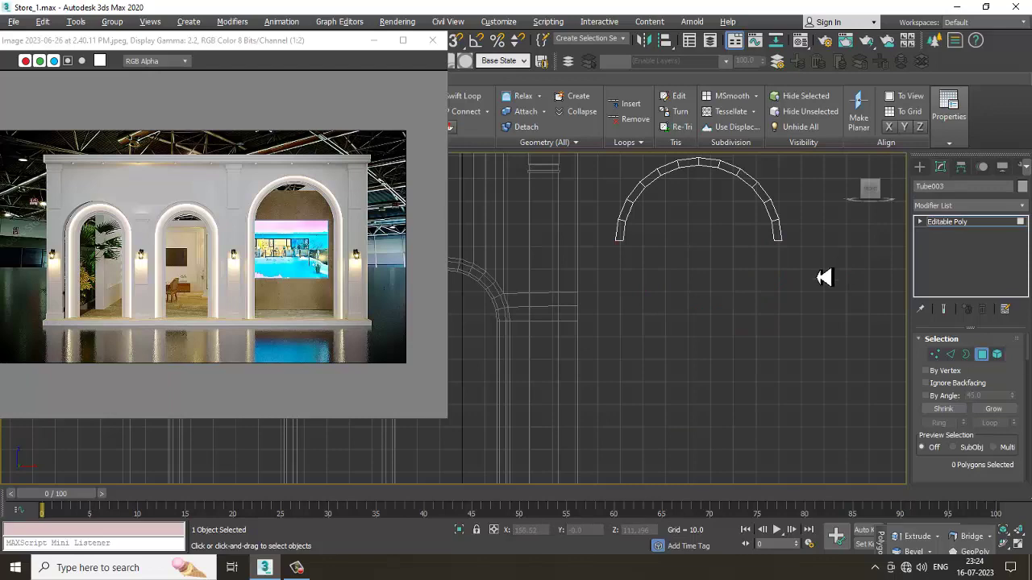
scroll(764, 261, down, 2)
scroll(773, 279, up, 2)
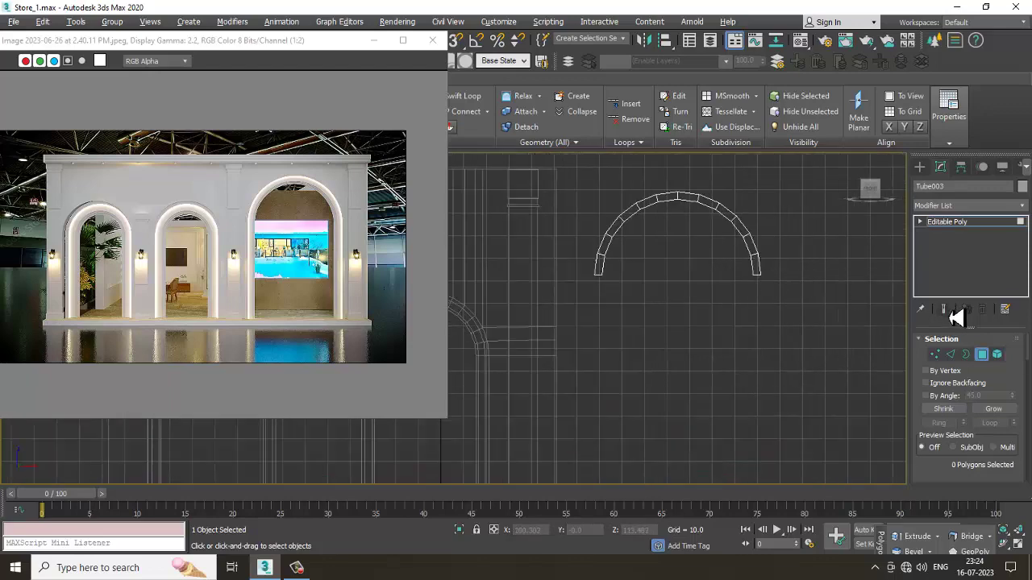
Step: Remove the four intermediate edge loops running along the arch's inner face
key(p)
scroll(774, 357, up, 6)
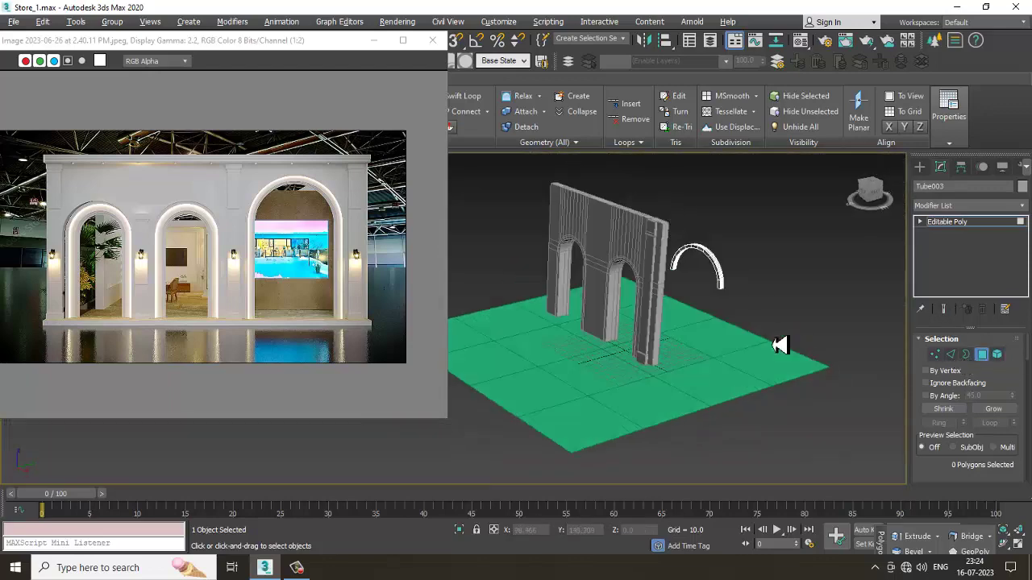
scroll(694, 296, up, 4)
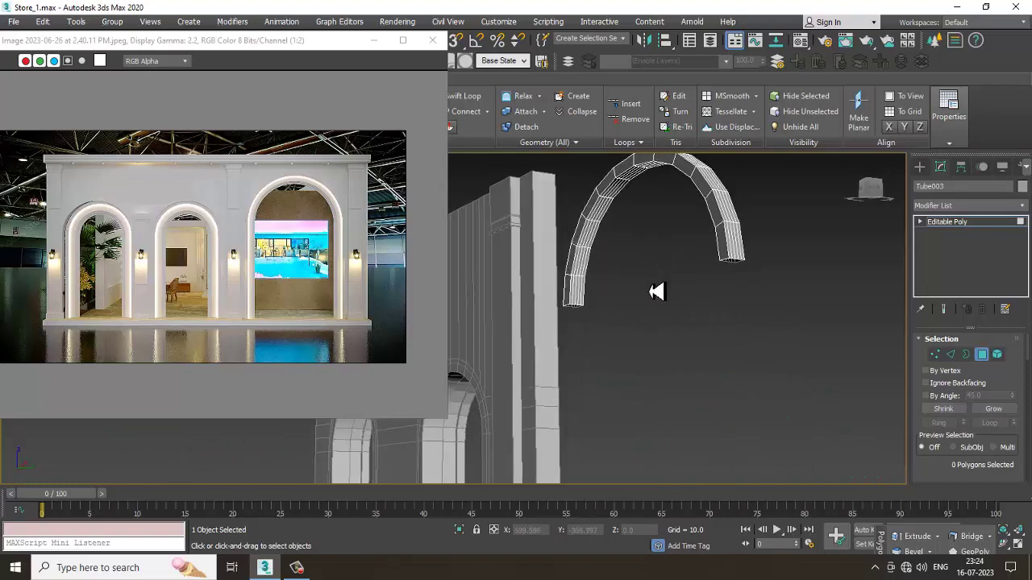
click(953, 357)
scroll(612, 311, up, 3)
double_click(564, 323)
ctrl+double_click(572, 329)
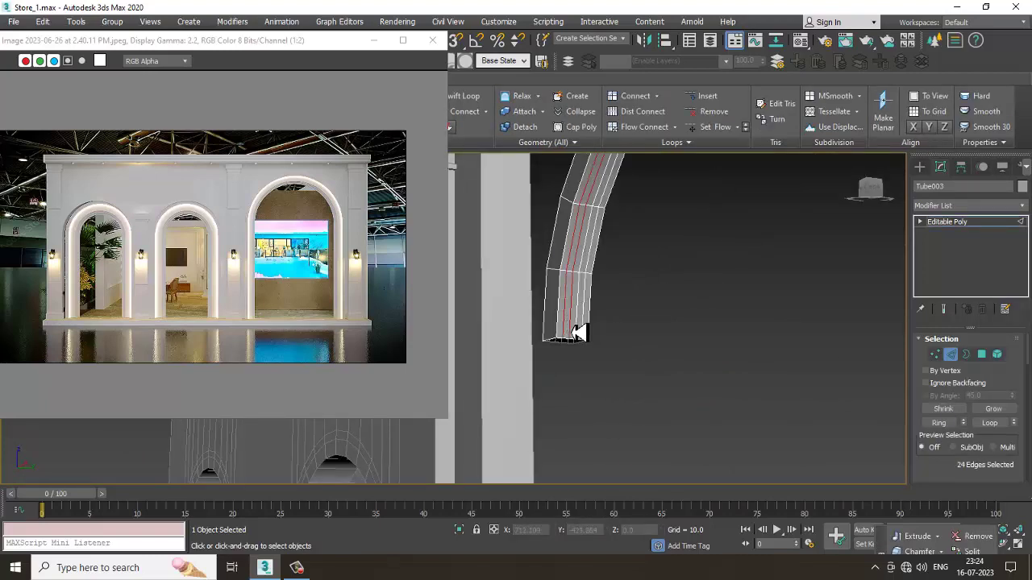
ctrl+double_click(585, 333)
ctrl+double_click(588, 333)
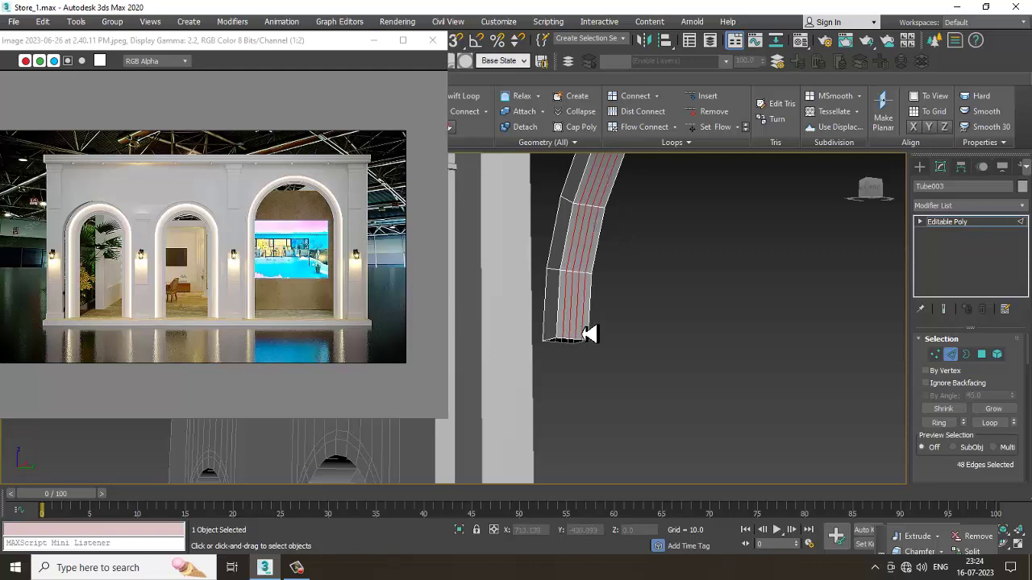
click(589, 334)
Step: Remove the four intermediate edge loops running along the arch's outer face
scroll(593, 331, down, 3)
alt+middle_drag(594, 330, 642, 277)
scroll(535, 248, up, 5)
scroll(515, 229, down, 2)
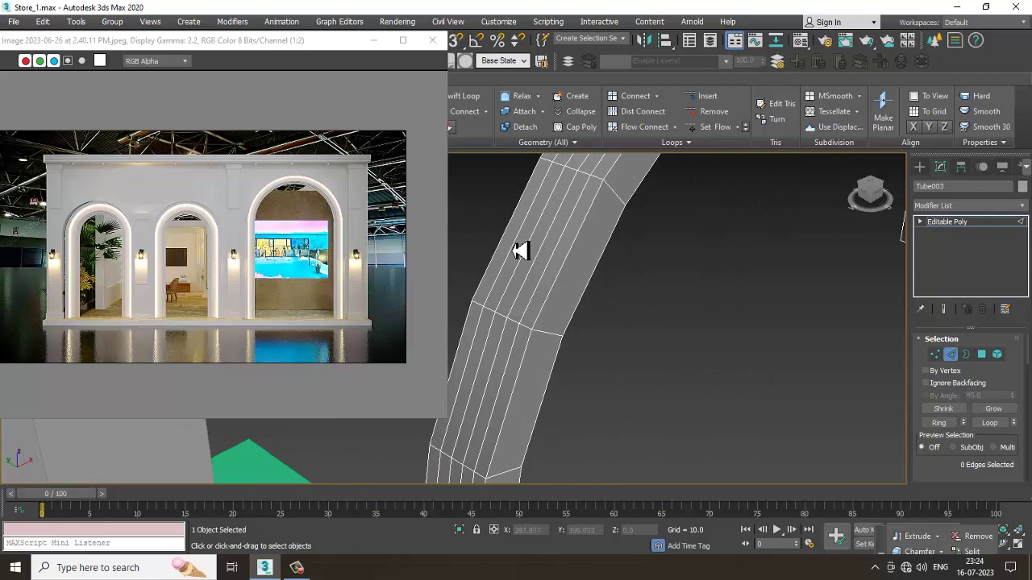
double_click(516, 251)
ctrl+double_click(537, 266)
ctrl+double_click(544, 272)
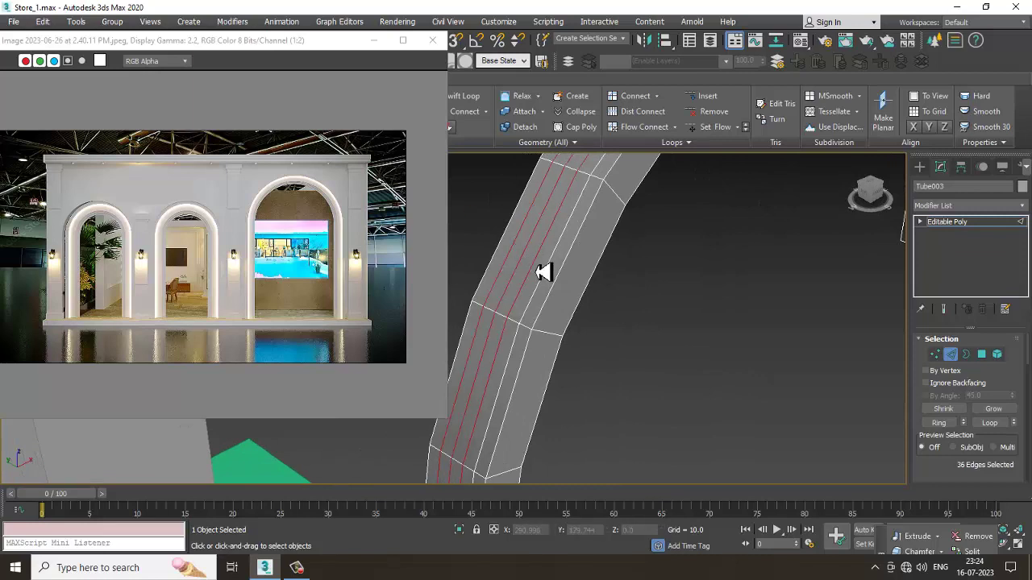
ctrl+double_click(555, 280)
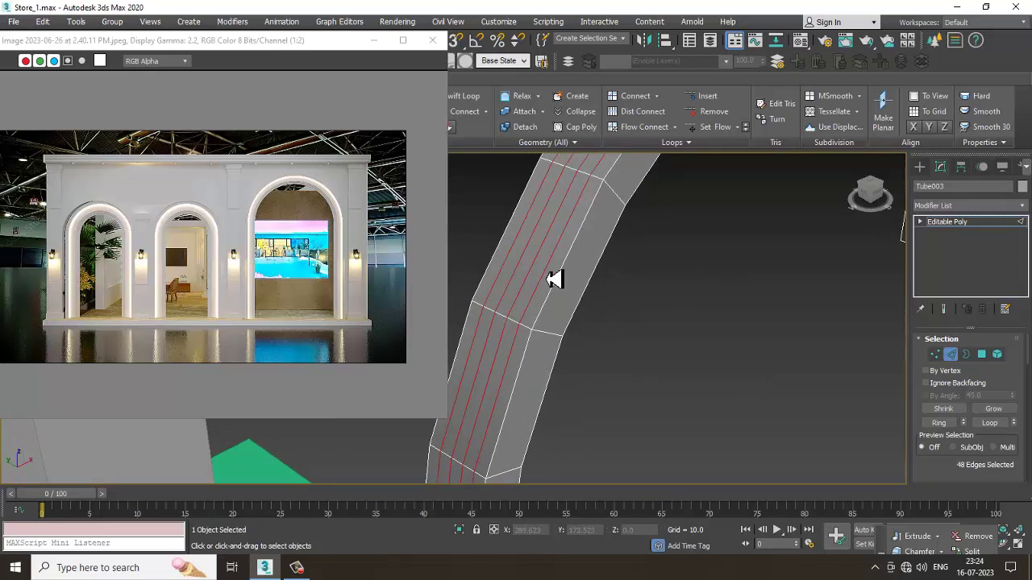
key(ctrl+BackSpace)
Step: Cap the open borders at both lower ends of the arch
scroll(580, 278, down, 6)
alt+middle_drag(749, 277, 665, 208)
scroll(640, 284, up, 3)
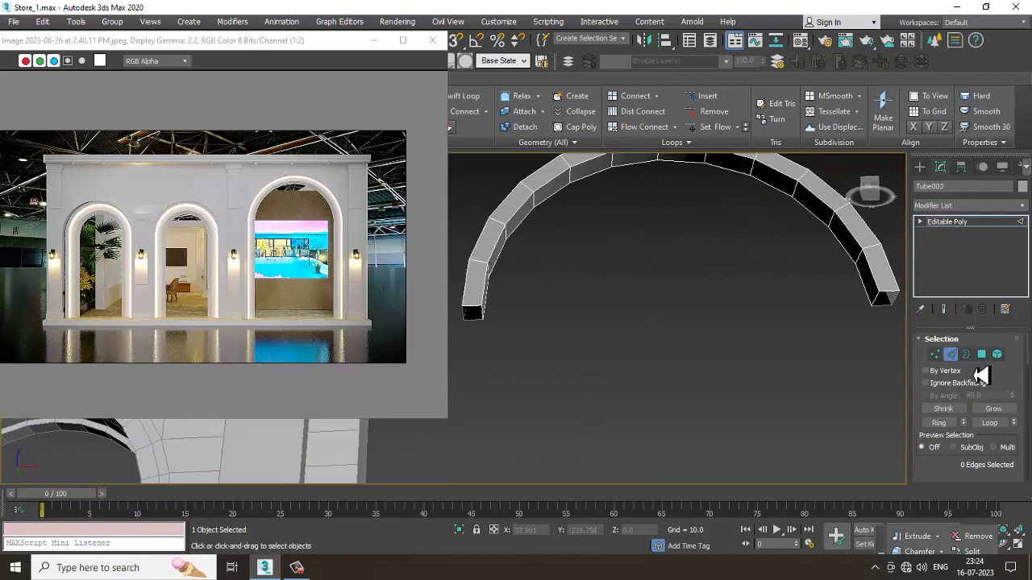
click(967, 356)
click(477, 311)
right_click(474, 315)
click(453, 345)
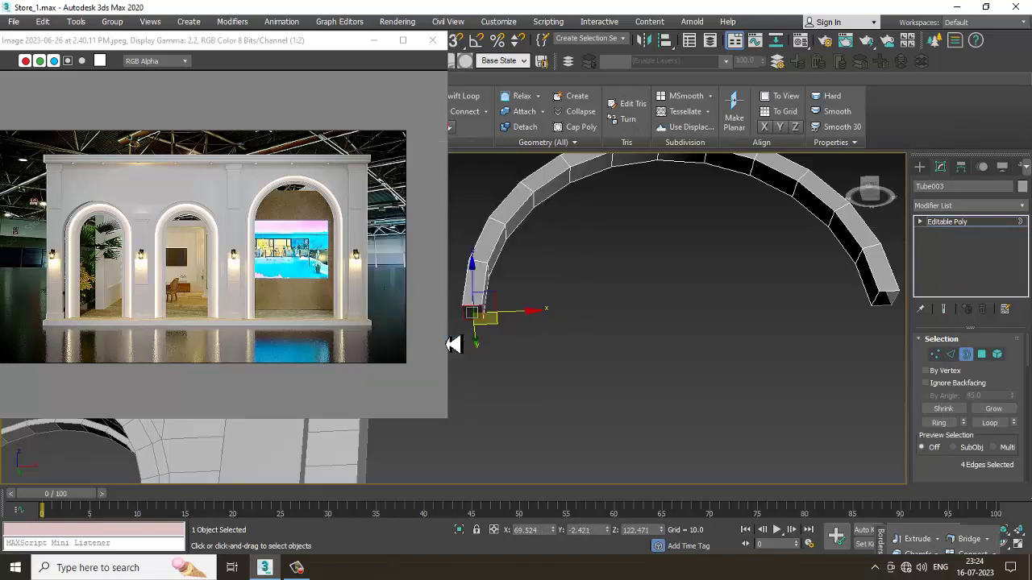
right_click(899, 302)
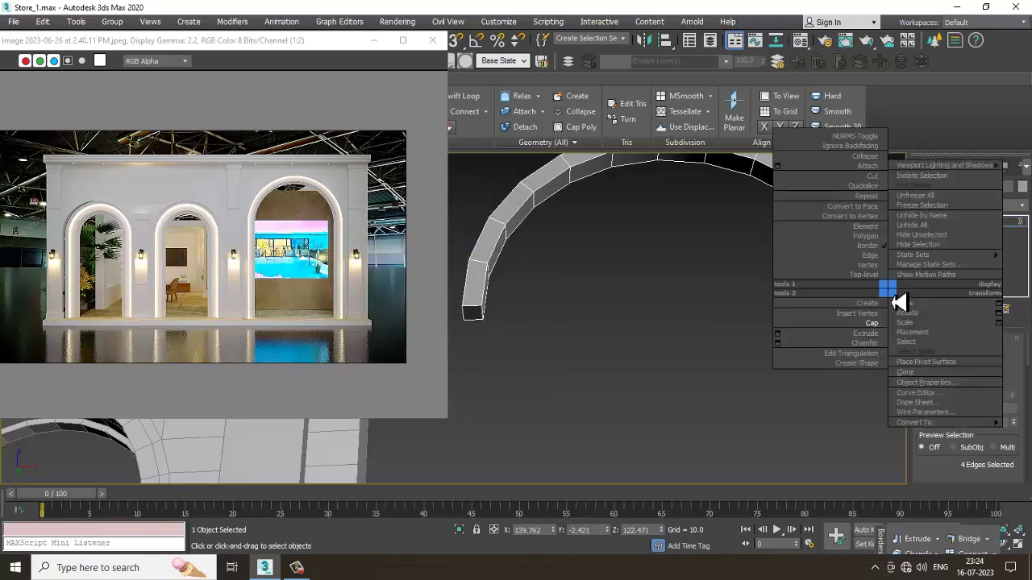
click(857, 336)
Step: Select the cap polygon at the lower end of the arch nearest the wall
scroll(679, 294, down, 3)
click(982, 355)
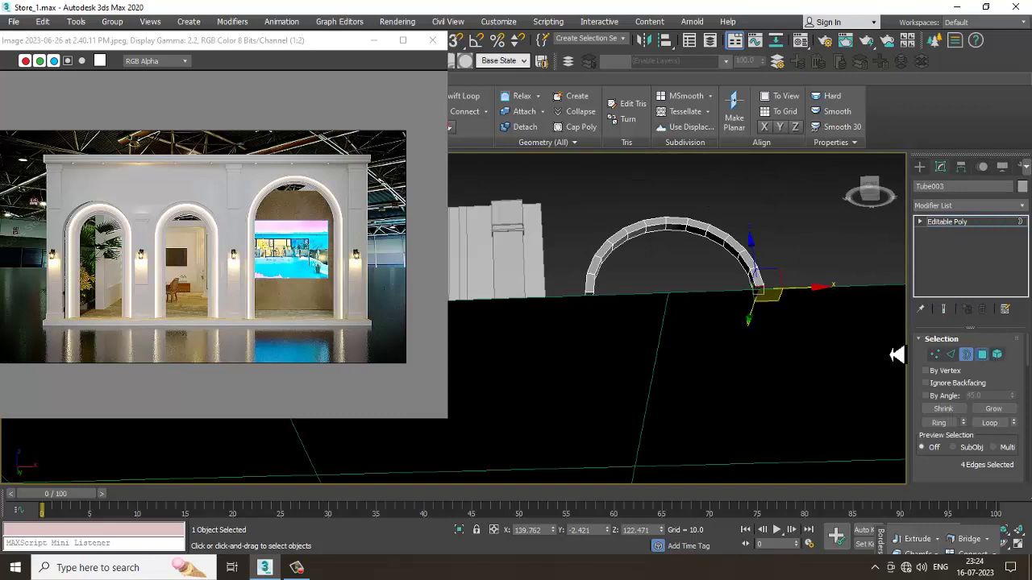
scroll(590, 297, up, 6)
click(596, 316)
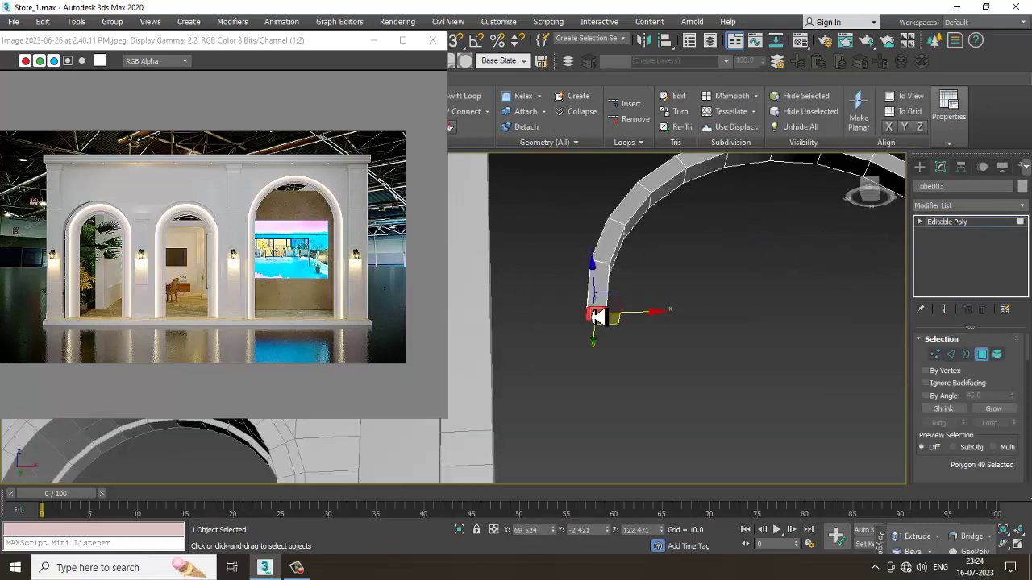
scroll(710, 306, down, 5)
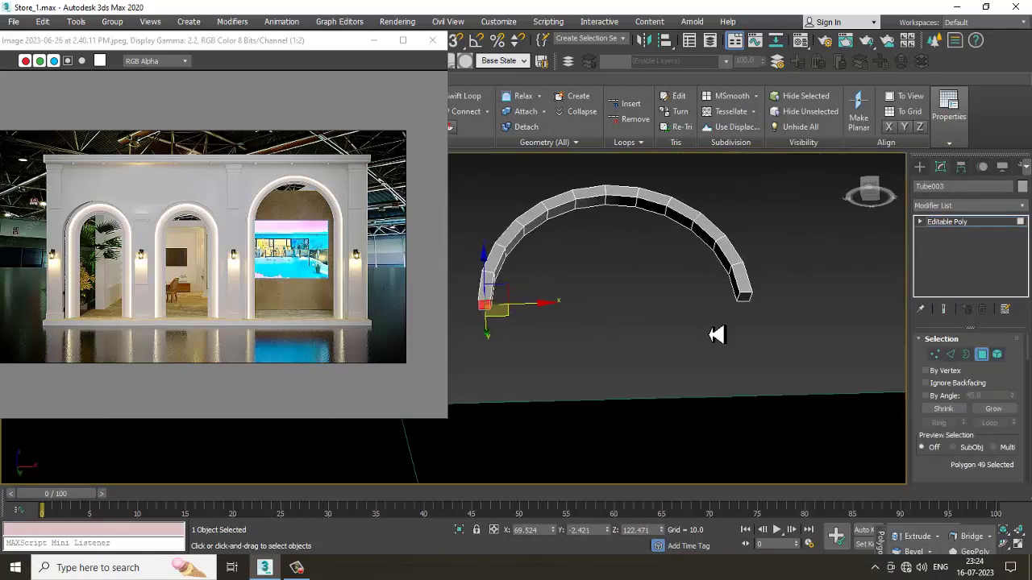
click(297, 568)
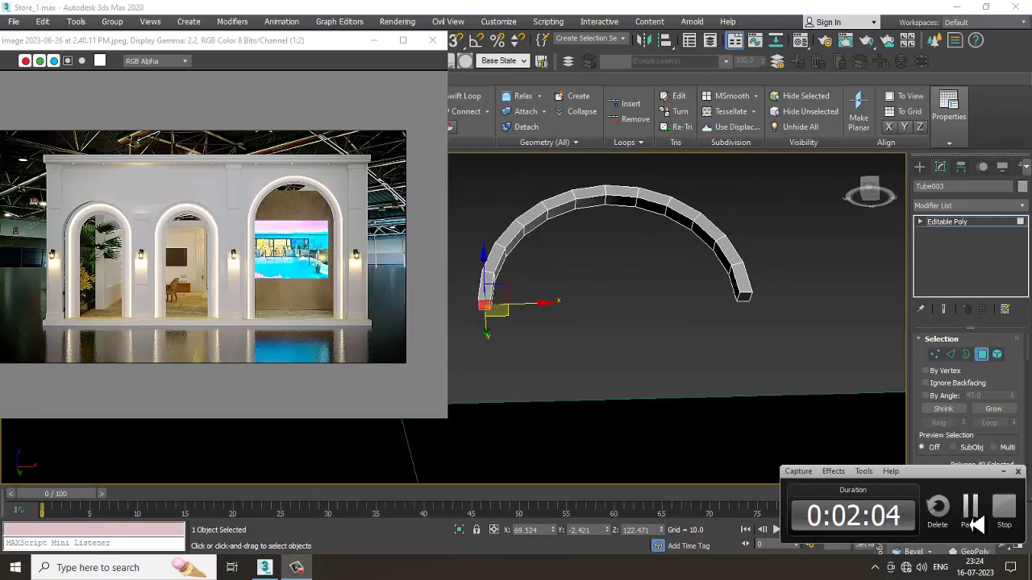
click(971, 520)
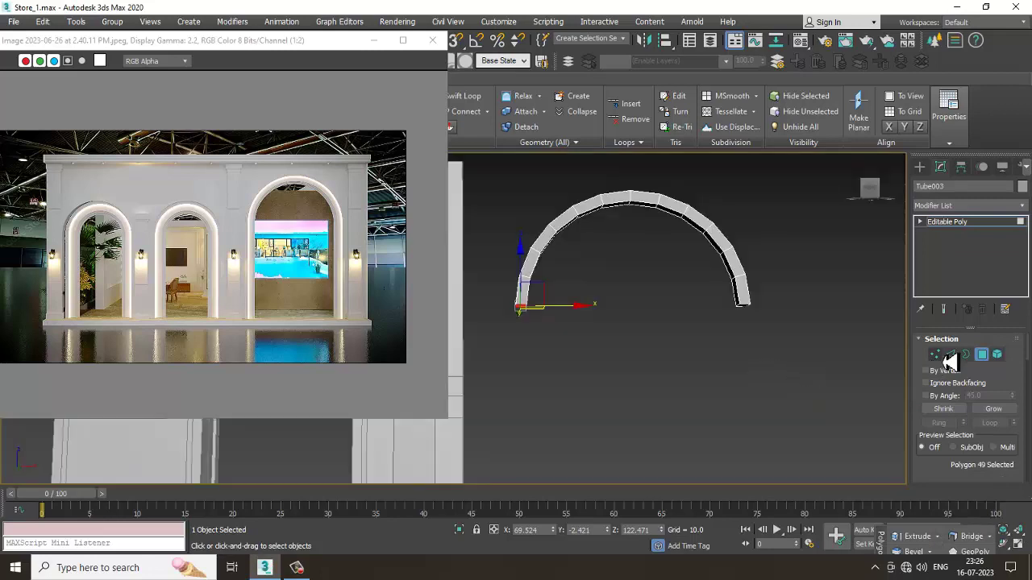
Step: Add the other end cap to the selection, extrude both, and lower them about 110 units to the ground as straight legs
scroll(765, 339, up, 5)
alt+middle_drag(768, 337, 610, 282)
middle_drag(548, 300, 677, 315)
alt+middle_drag(812, 318, 672, 293)
ctrl+click(656, 292)
scroll(649, 294, down, 5)
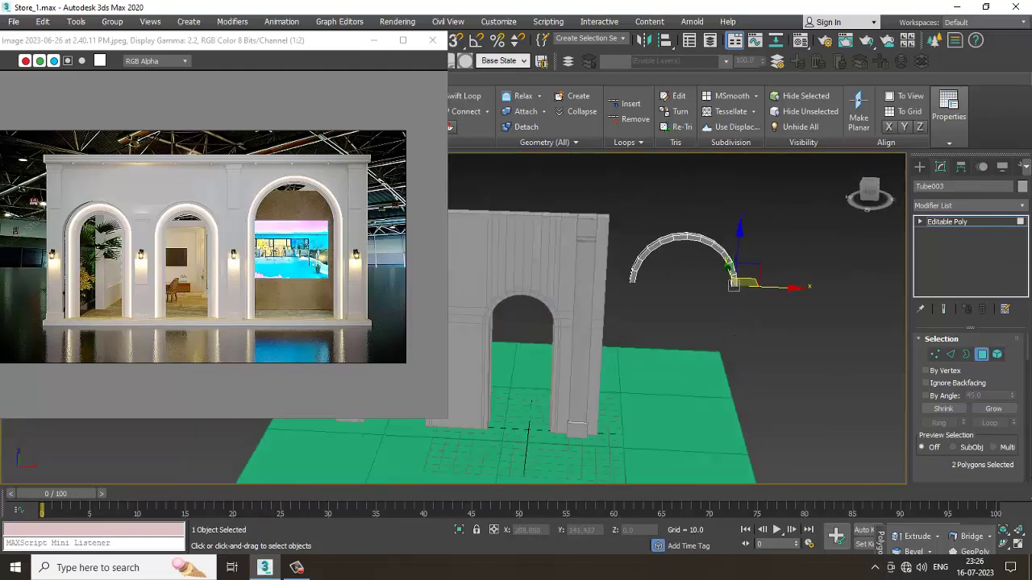
drag(944, 476, 968, 349)
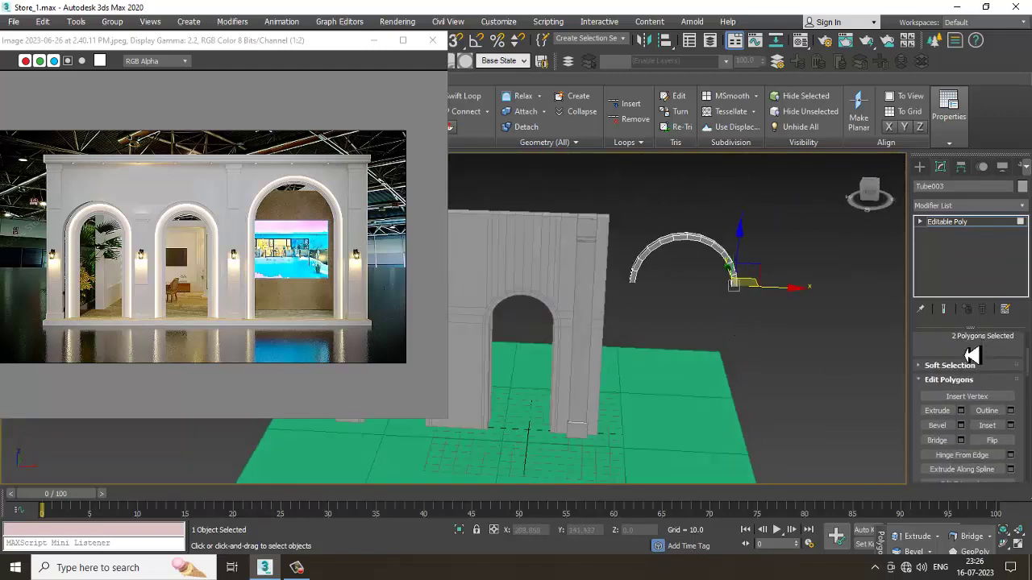
click(960, 411)
click(467, 368)
alt+middle_drag(750, 339, 729, 281)
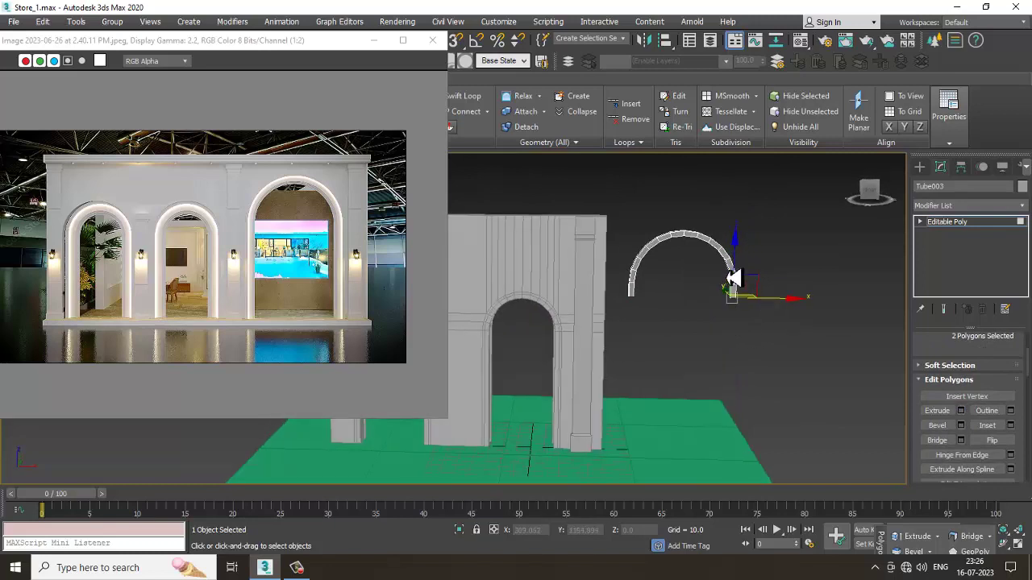
drag(739, 260, 767, 420)
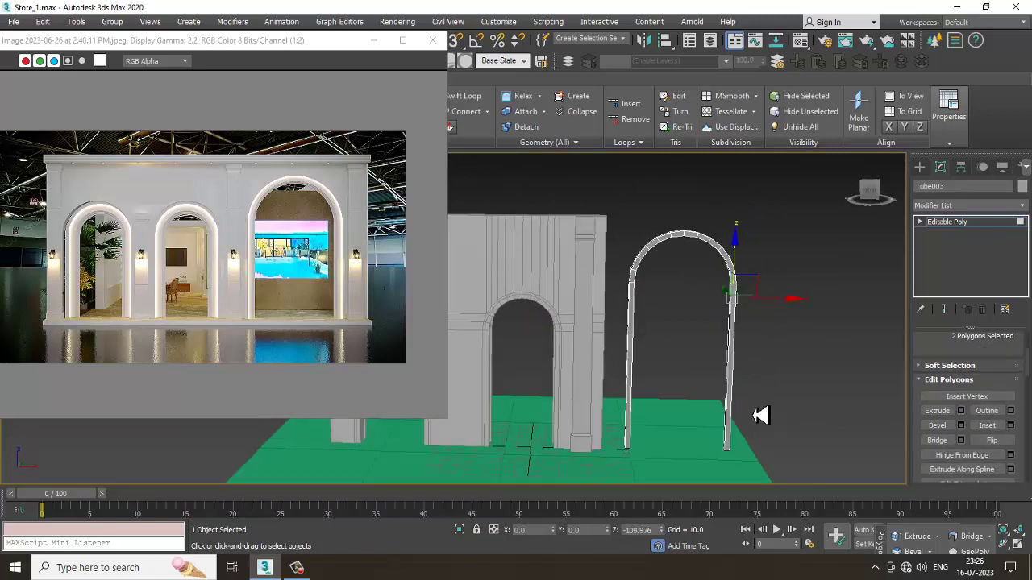
Step: In the front view, widen the arch by moving the vertices of its right half and right leg about 4.5 units along X
alt+middle_drag(764, 419, 634, 212)
key(1)
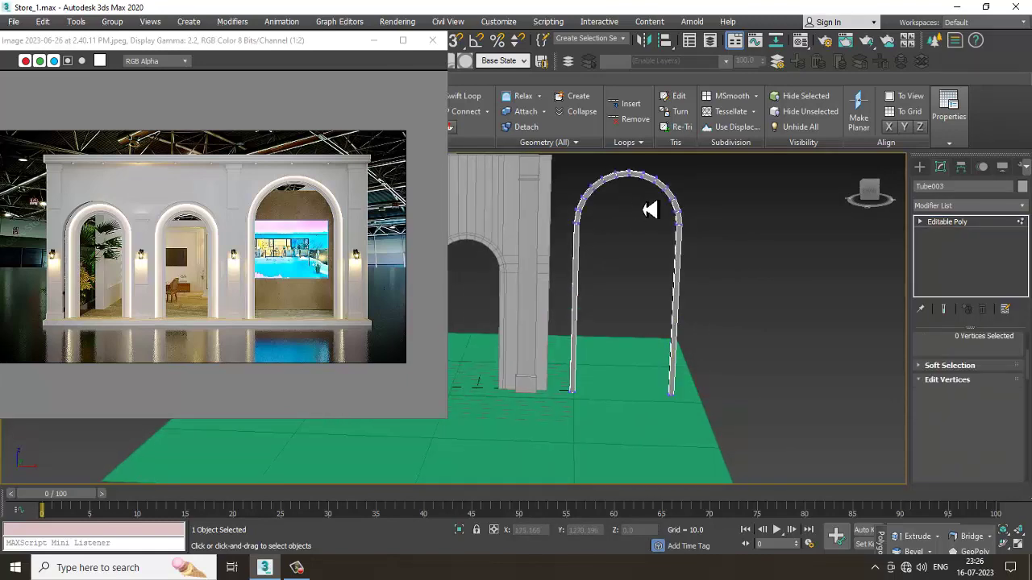
key(alt+w)
key(alt+w)
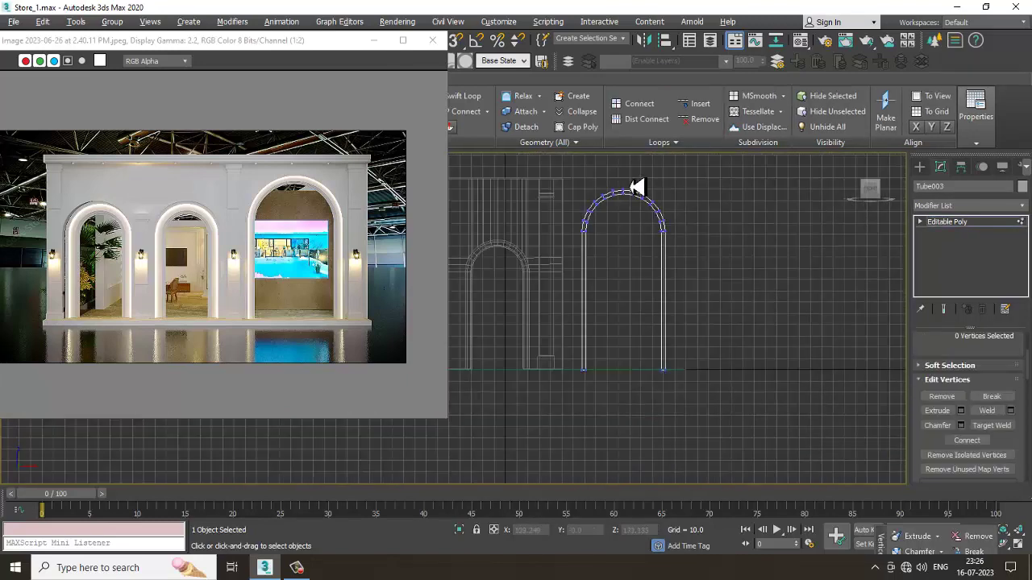
drag(636, 187, 732, 401)
drag(703, 237, 707, 236)
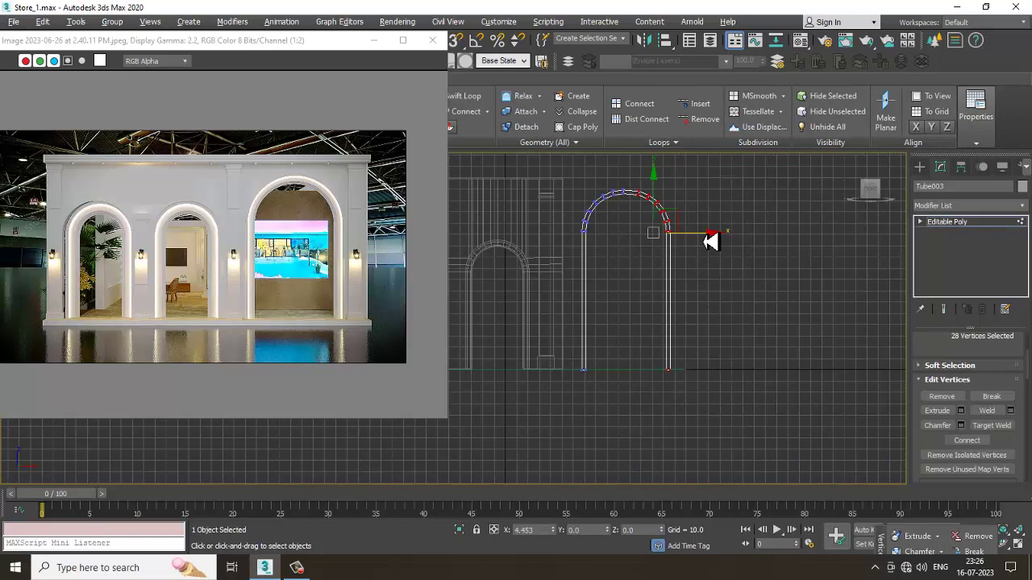
Step: Shift the four apex vertices sideways to recentre the crown of the widened arch
middle_drag(665, 214, 678, 267)
scroll(637, 255, up, 3)
mouse_move(637, 224)
mouse_down()
mouse_move(651, 244)
mouse_move(646, 212)
mouse_up()
scroll(697, 244, down, 4)
mouse_move(732, 287)
middle_down()
mouse_move(713, 246)
mouse_move(727, 287)
middle_up()
scroll(703, 271, up, 3)
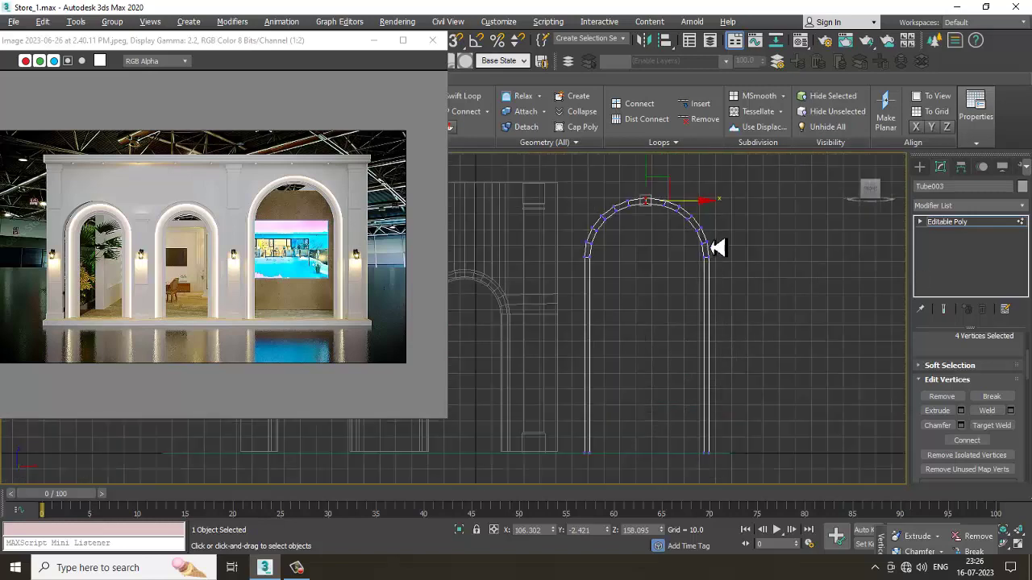
click(962, 226)
Step: In the top view, move the arch about -15.8 units in X against the wall's end and align its front face with the wall
key(alt+w)
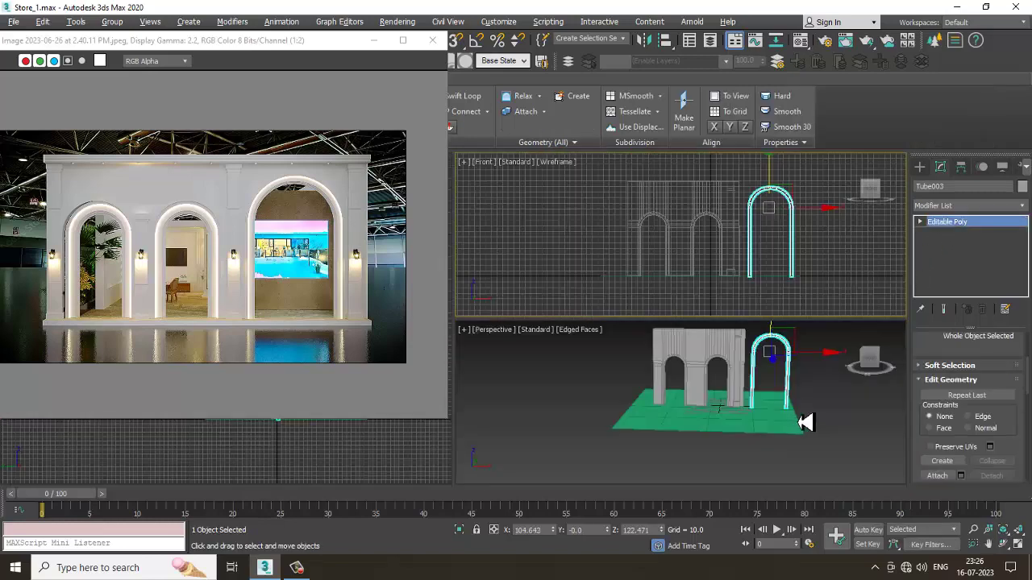
middle_drag(800, 420, 764, 416)
key(alt+w)
alt+middle_drag(739, 337, 610, 323)
scroll(583, 256, up, 3)
alt+middle_drag(582, 256, 613, 286)
key(alt+w)
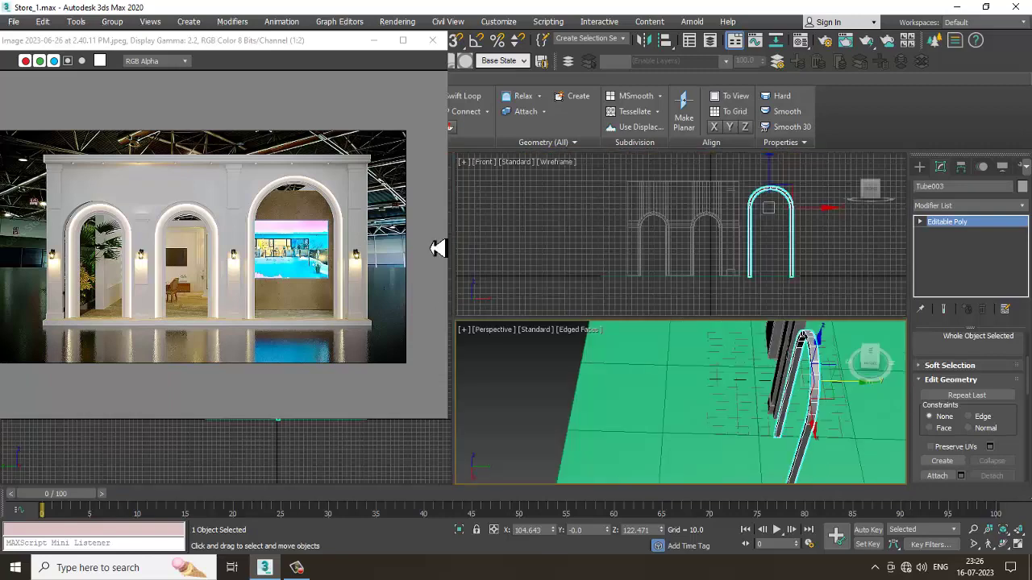
drag(318, 46, 257, 62)
middle_drag(439, 239, 421, 242)
key(alt+w)
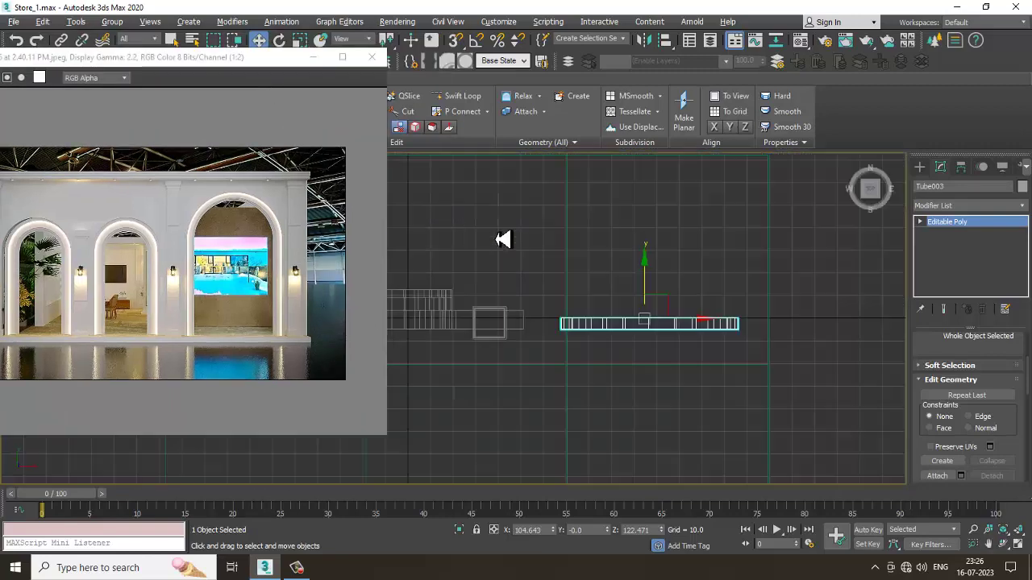
scroll(672, 311, down, 4)
scroll(572, 282, up, 2)
scroll(649, 299, down, 1)
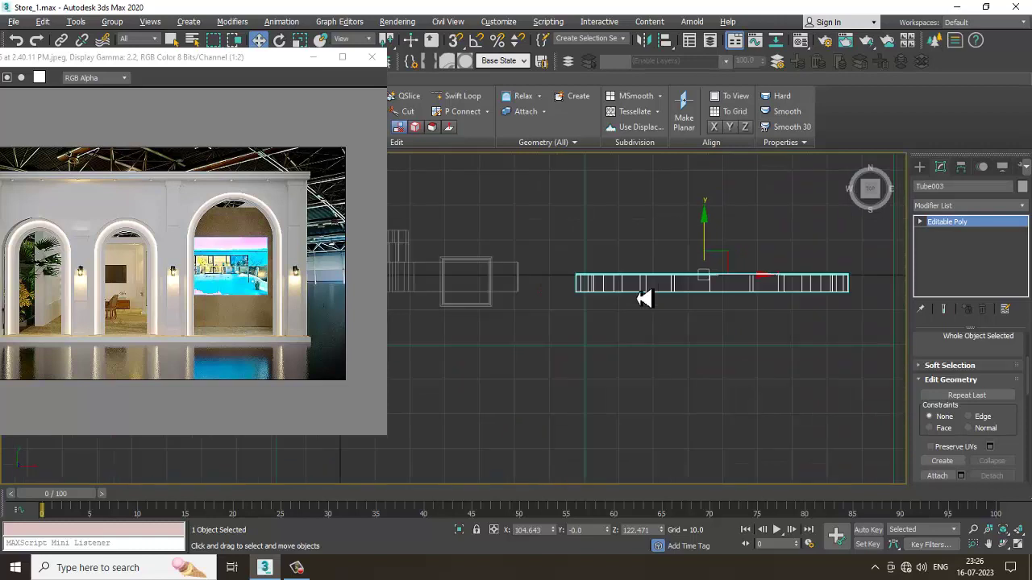
drag(753, 283, 700, 285)
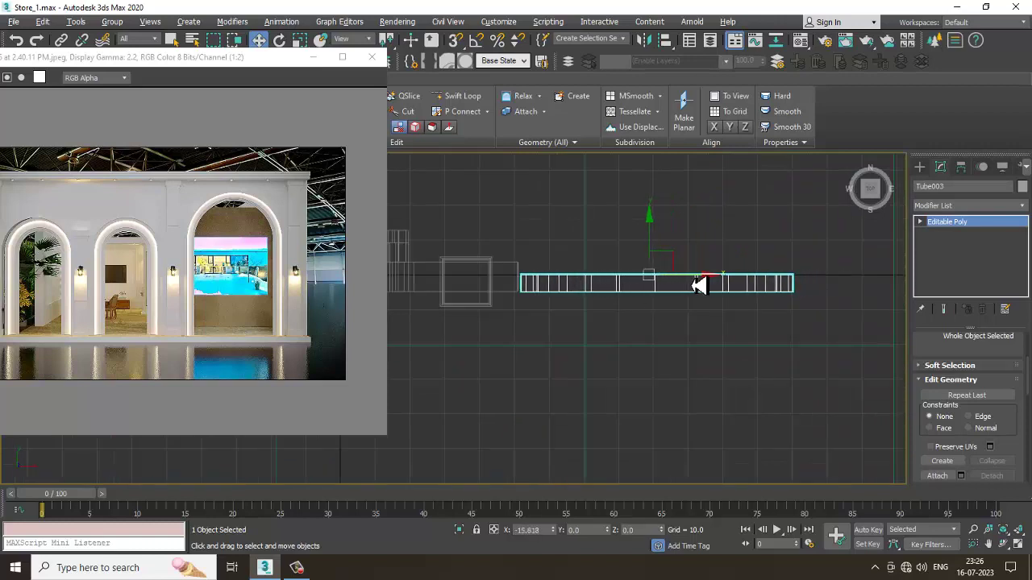
scroll(534, 301, up, 2)
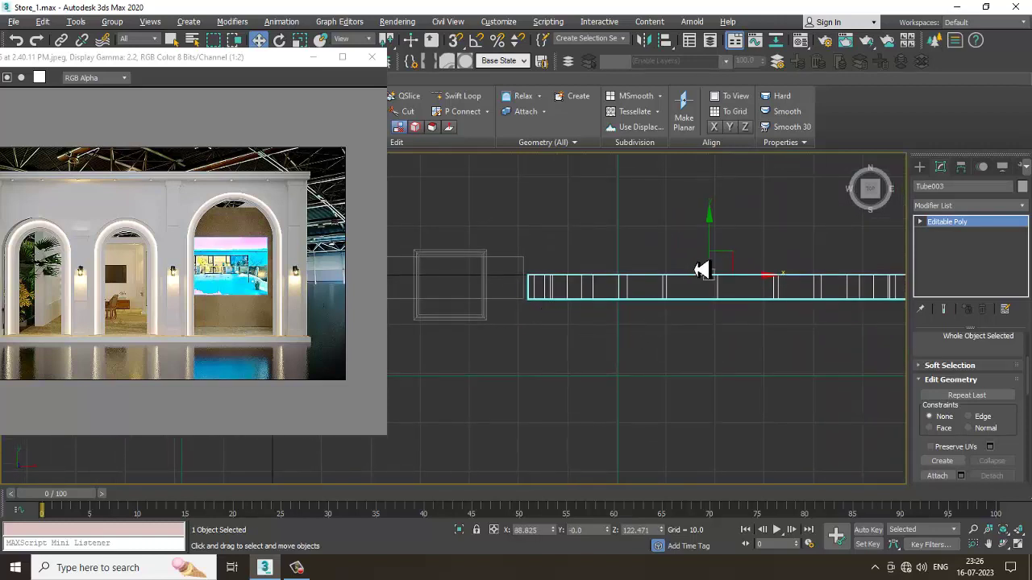
scroll(709, 276, down, 3)
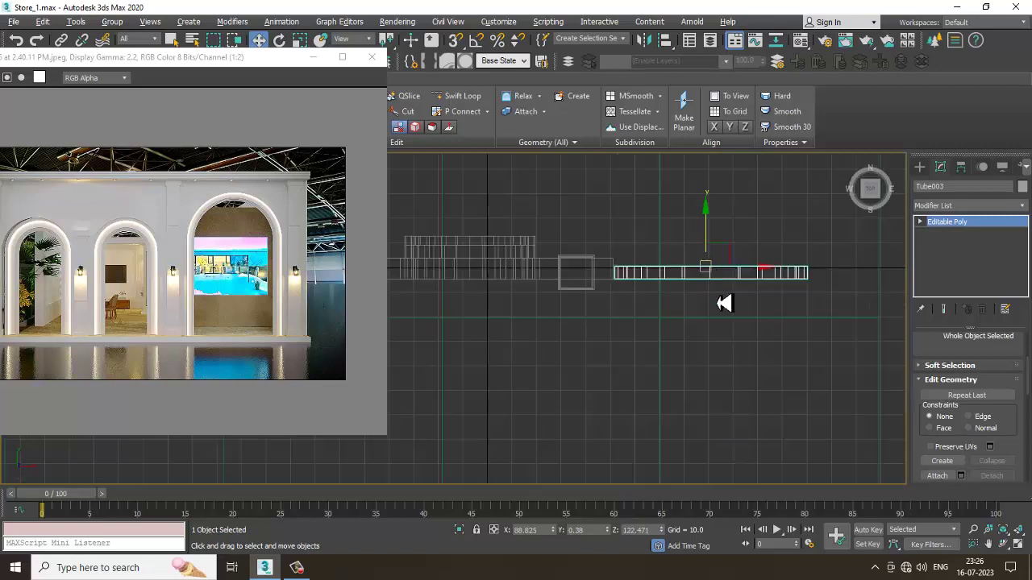
Step: Slide the arch clear of the wall again and deepen it by moving its back-row vertices about 3.1 units along Y
key(1)
drag(573, 247, 834, 282)
scroll(563, 234, up, 2)
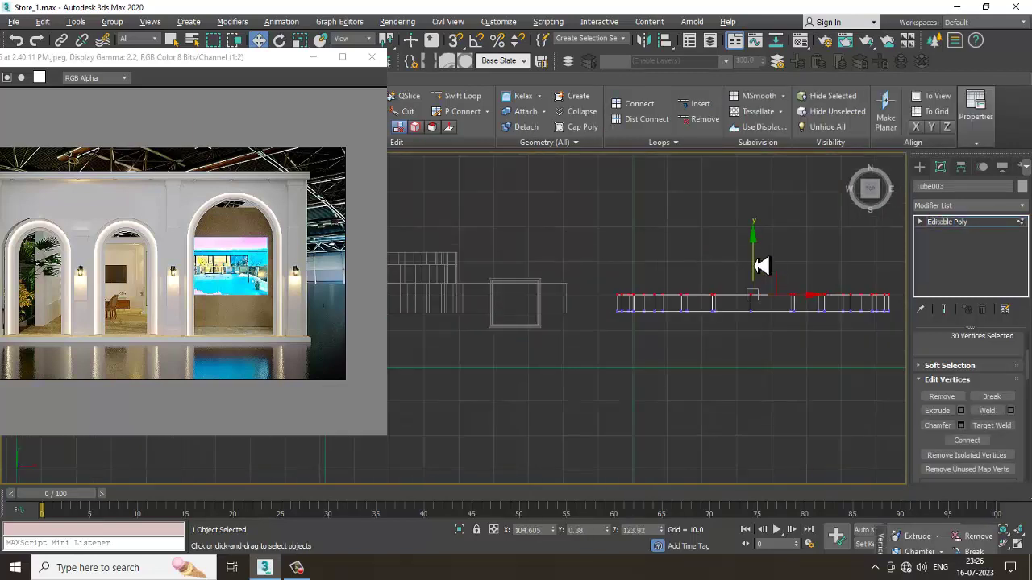
drag(761, 266, 753, 255)
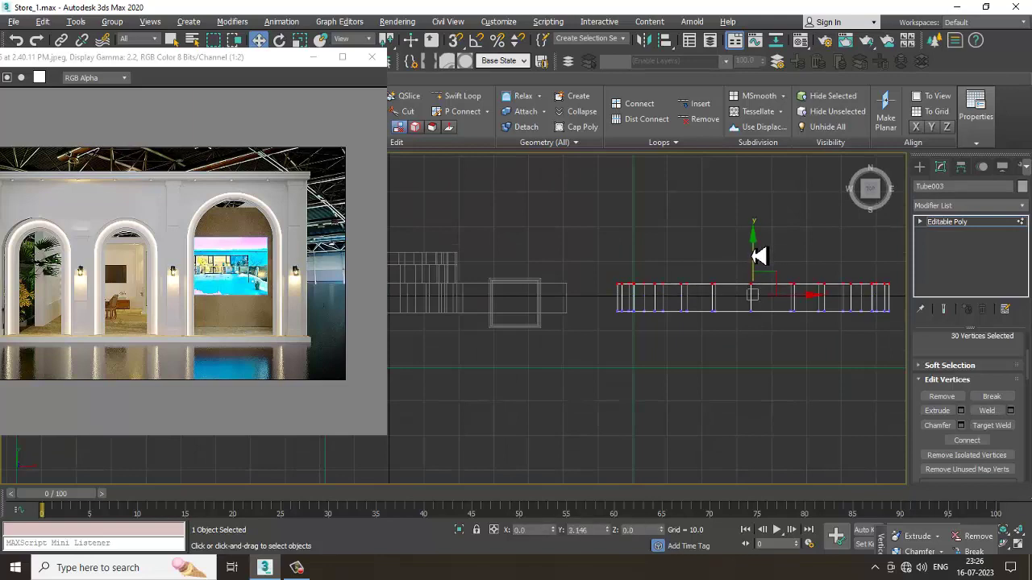
click(982, 225)
Step: Examine the arch's proportions, depth and faces beside the two-arch wall from several angles
key(alt+w)
scroll(755, 392, up, 2)
key(alt+w)
alt+middle_drag(745, 386, 788, 367)
scroll(758, 351, down, 5)
alt+middle_drag(730, 331, 729, 267)
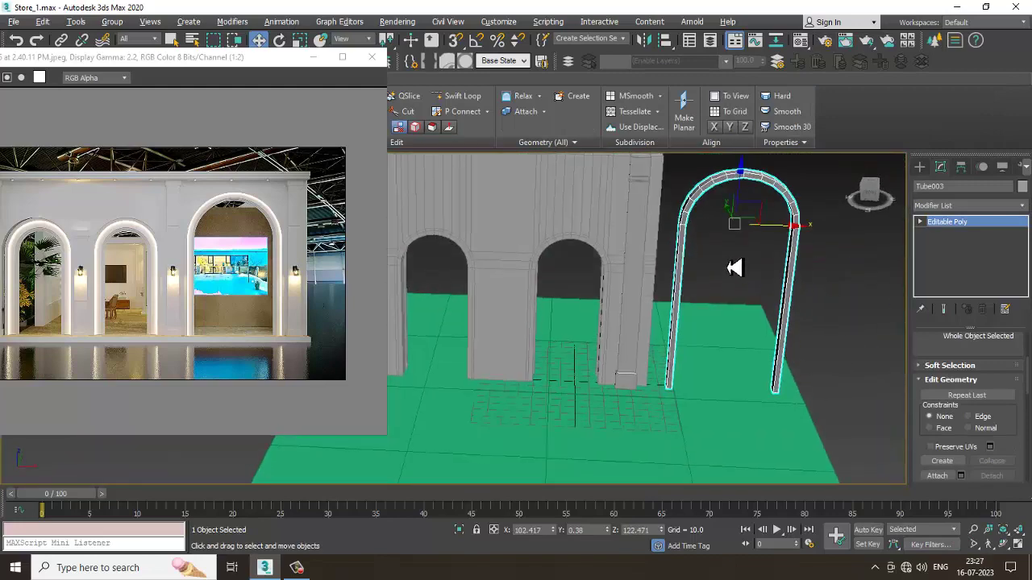
scroll(702, 254, up, 3)
middle_drag(686, 172, 700, 269)
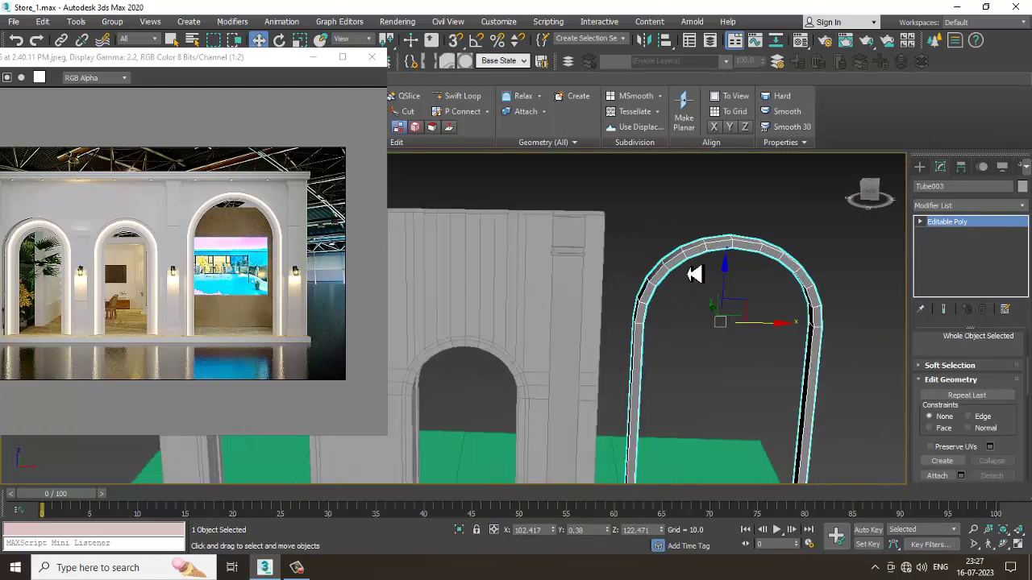
scroll(677, 282, up, 3)
middle_drag(642, 319, 634, 259)
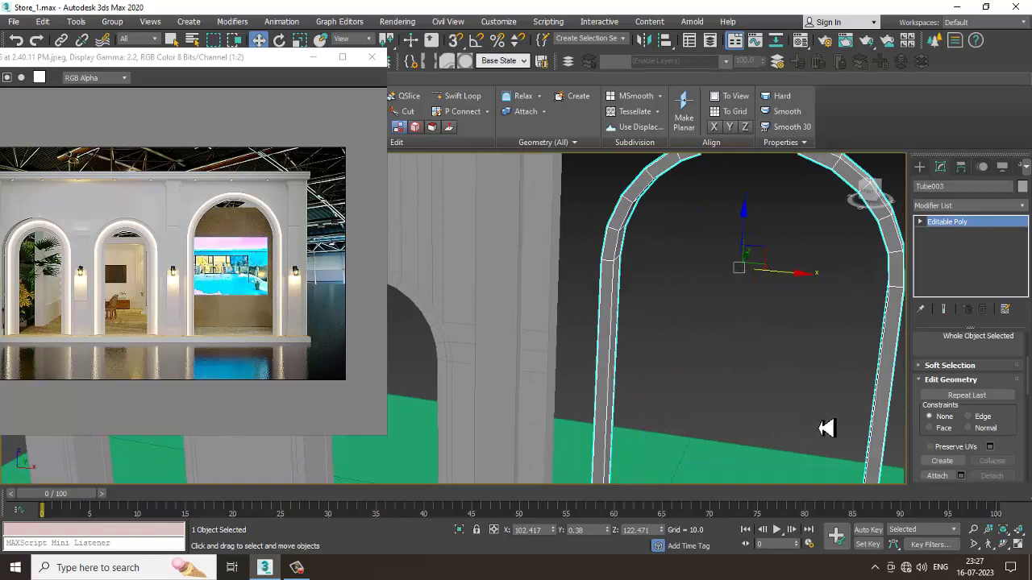
alt+middle_drag(574, 299, 649, 285)
alt+middle_drag(704, 313, 620, 288)
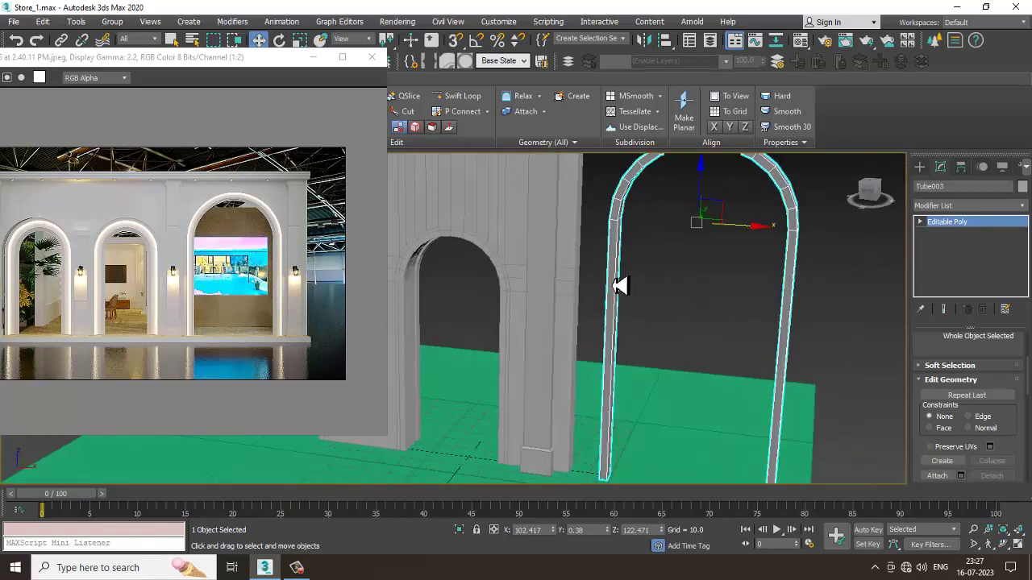
click(565, 267)
alt+middle_drag(564, 267, 653, 326)
scroll(672, 290, up, 3)
scroll(640, 311, up, 4)
click(547, 317)
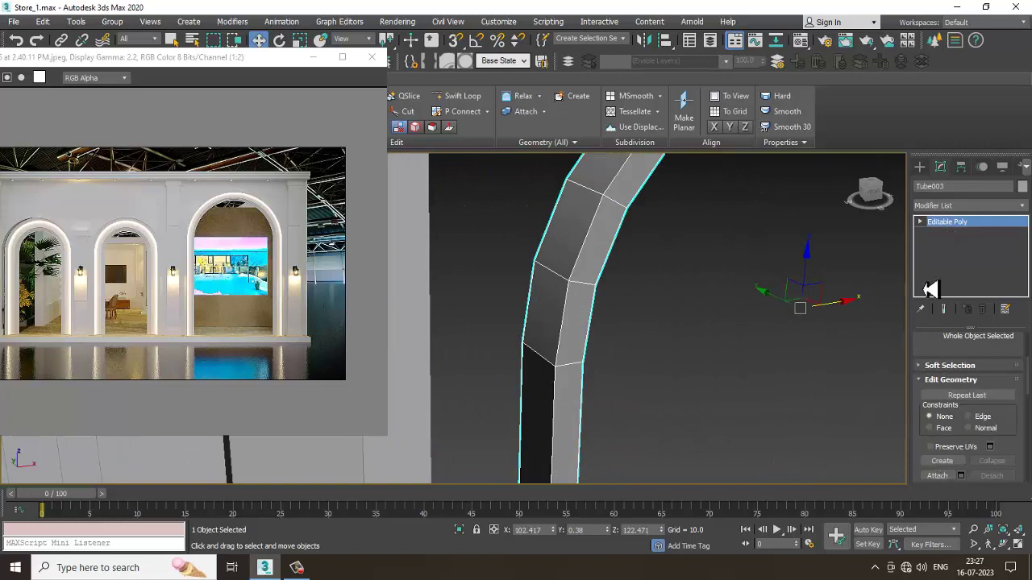
click(920, 221)
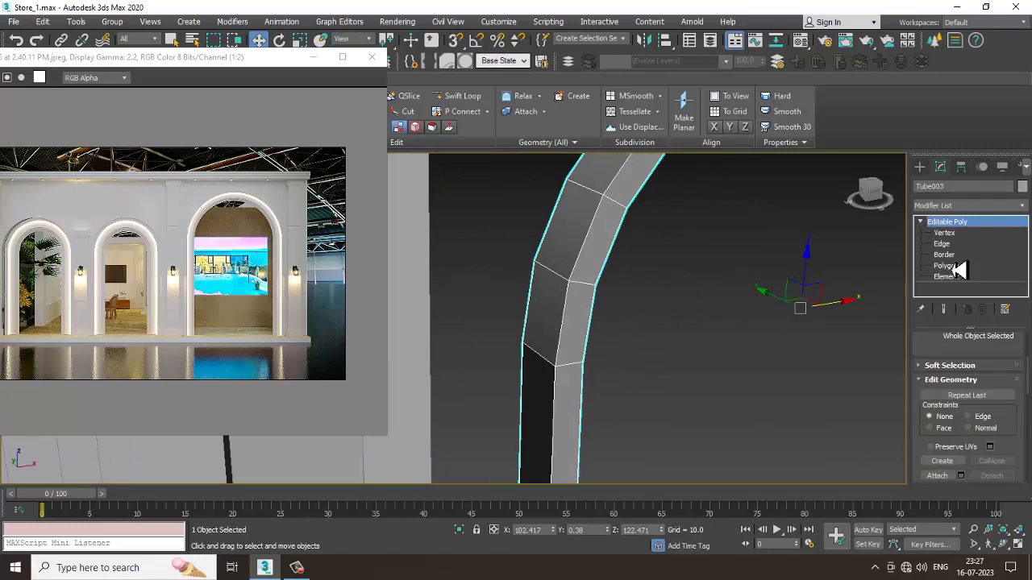
click(311, 568)
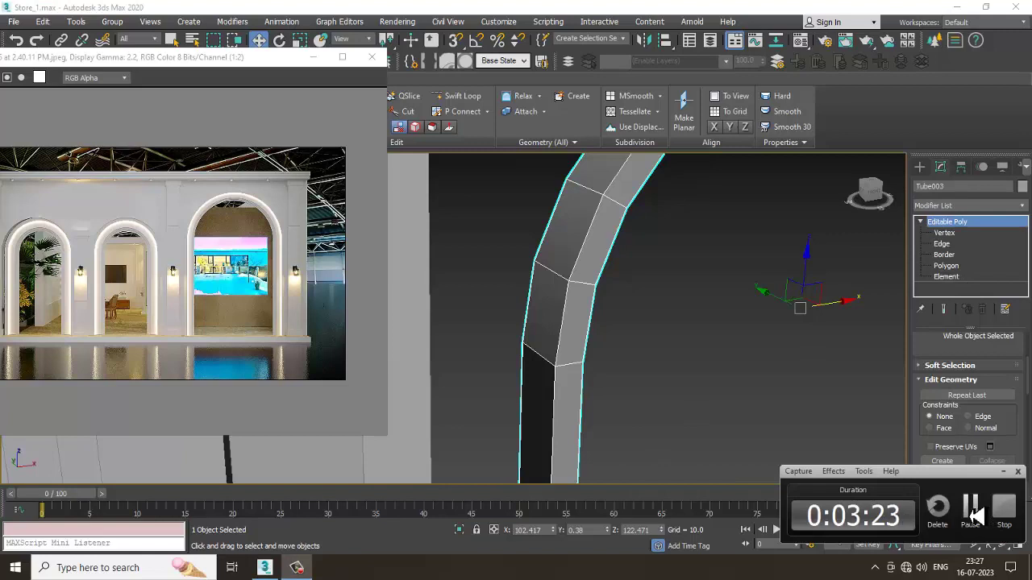
click(973, 509)
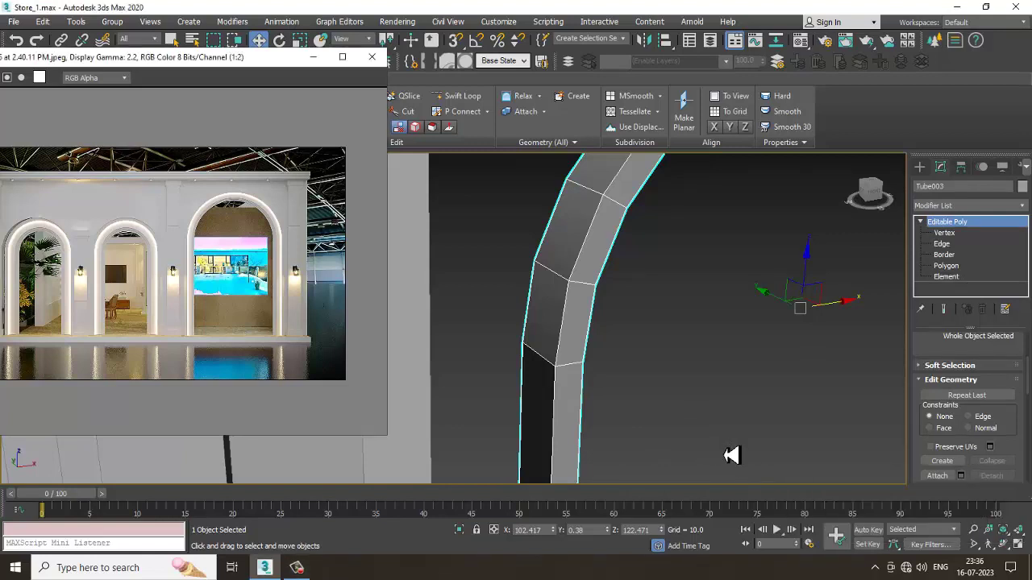
Step: Extrude the eight outer polygons across the large arch's crown about 10 units and flatten them vertically into a level top
scroll(736, 387, down, 6)
alt+middle_drag(673, 332, 687, 257)
scroll(670, 247, up, 3)
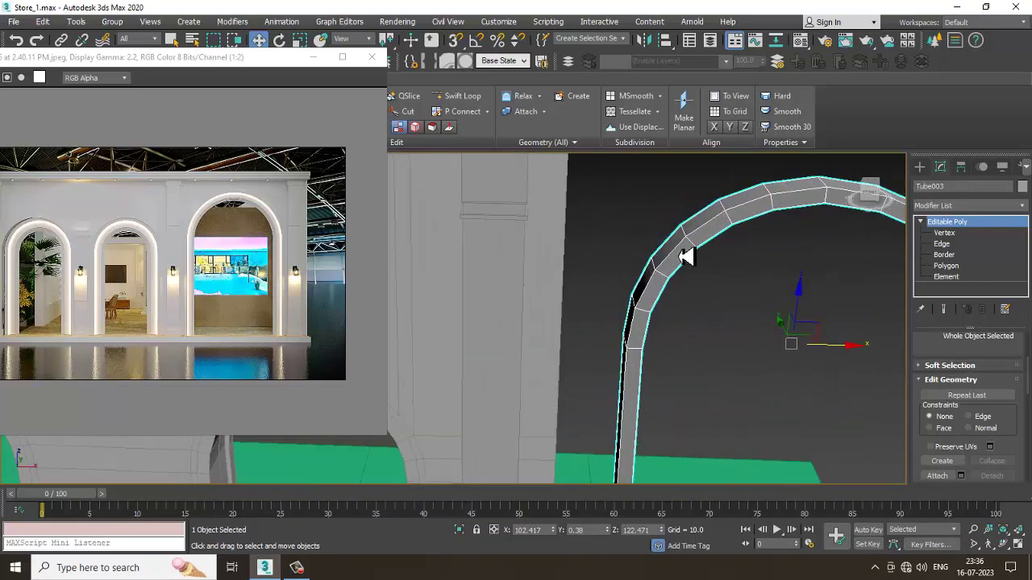
click(945, 266)
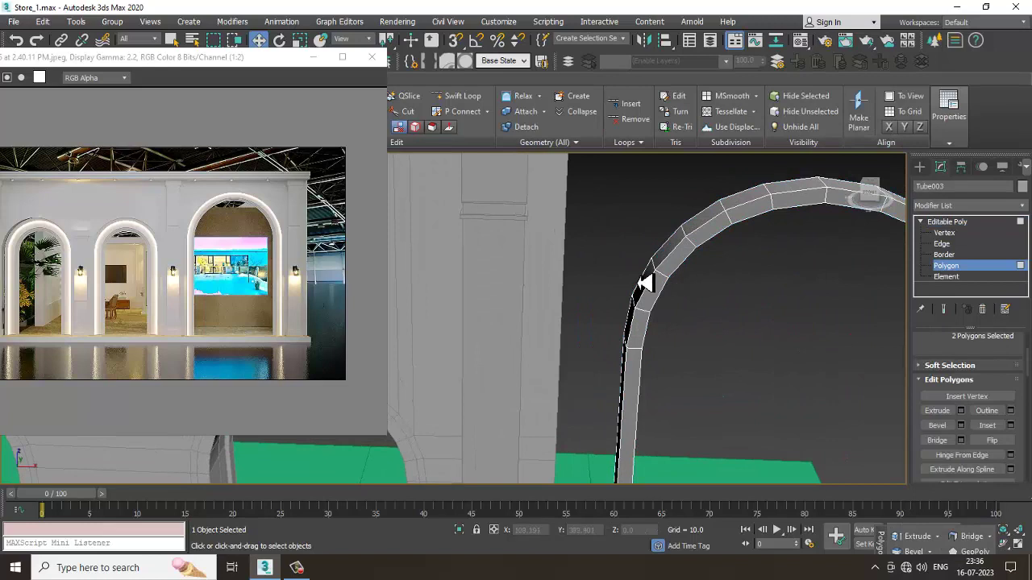
click(680, 259)
click(676, 245)
ctrl+click(699, 225)
ctrl+click(745, 203)
middle_drag(769, 208, 739, 228)
ctrl+click(751, 215)
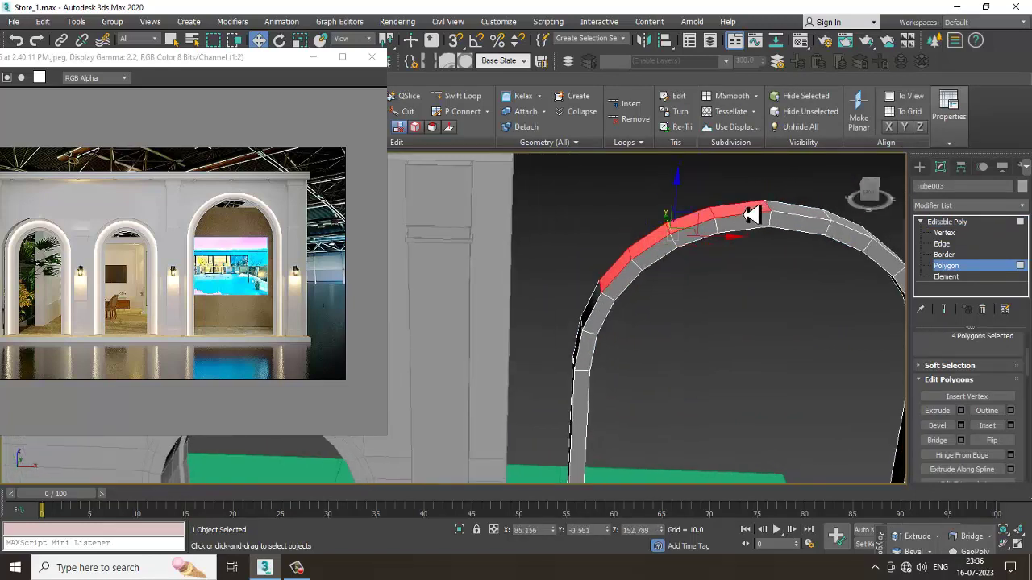
ctrl+click(808, 220)
alt+middle_drag(808, 220, 730, 261)
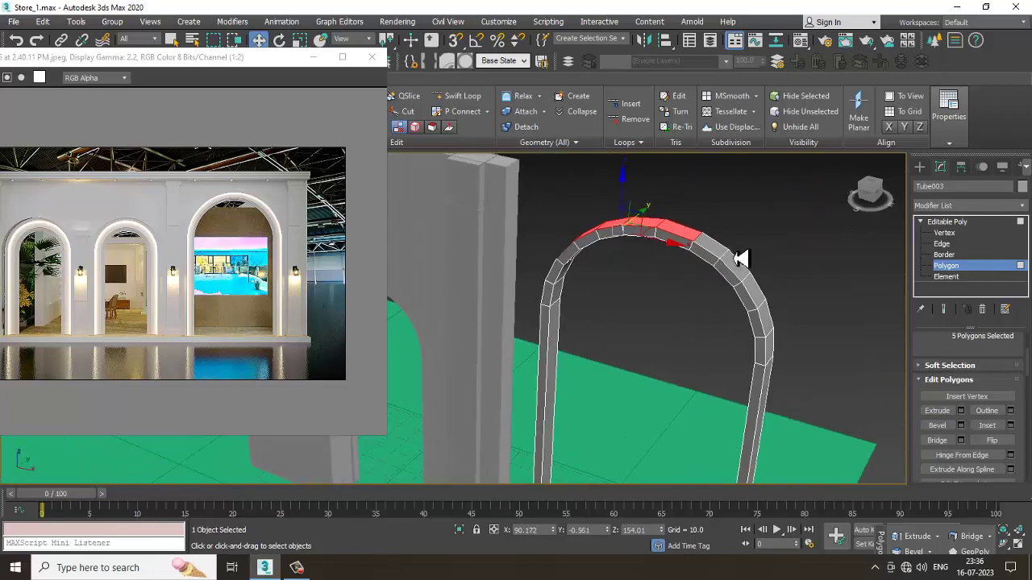
ctrl+click(742, 278)
ctrl+click(759, 297)
alt+middle_drag(795, 351, 842, 368)
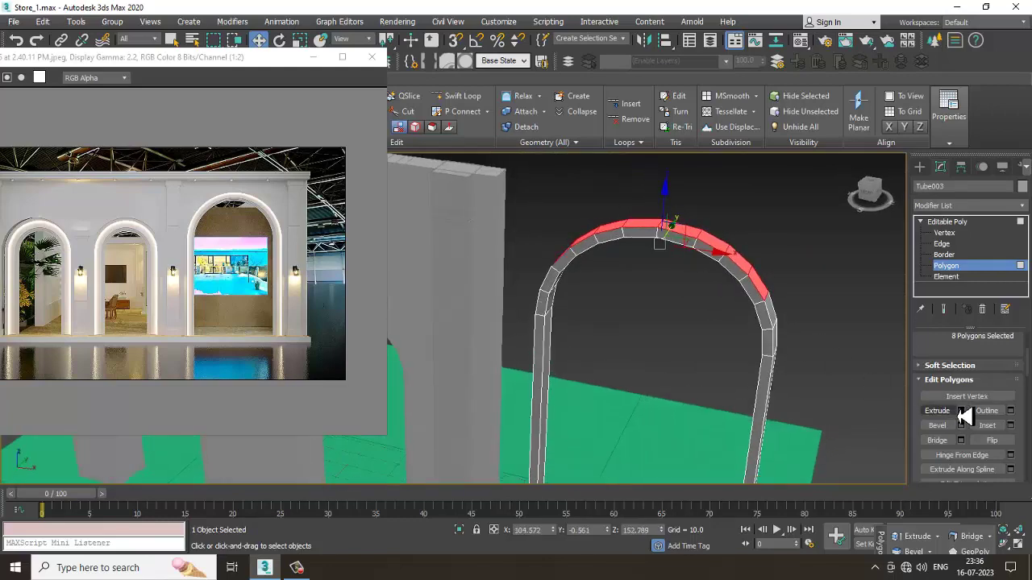
click(960, 411)
click(461, 365)
alt+middle_drag(715, 297, 698, 226)
key(r)
scroll(702, 262, down, 3)
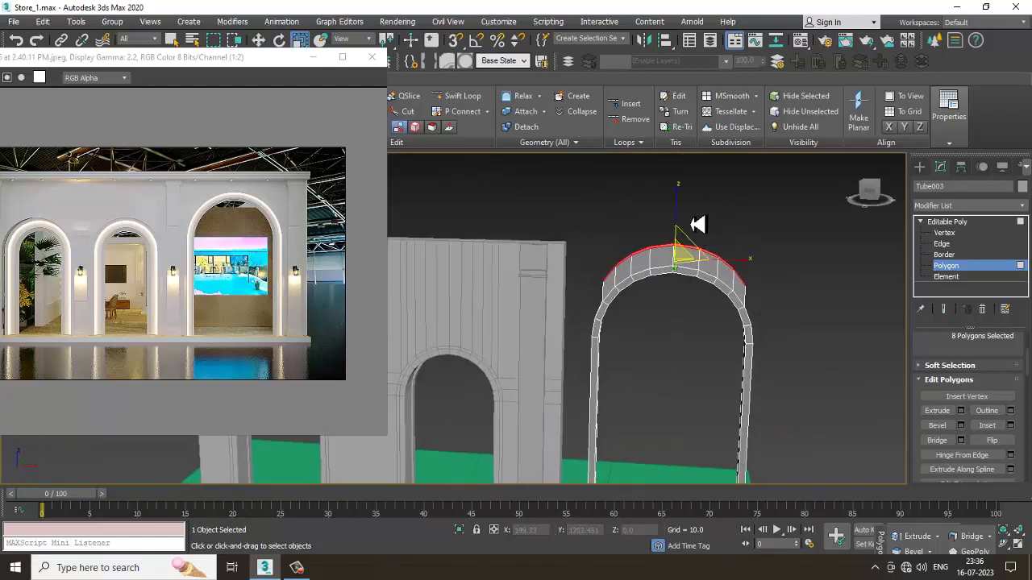
drag(684, 196, 685, 376)
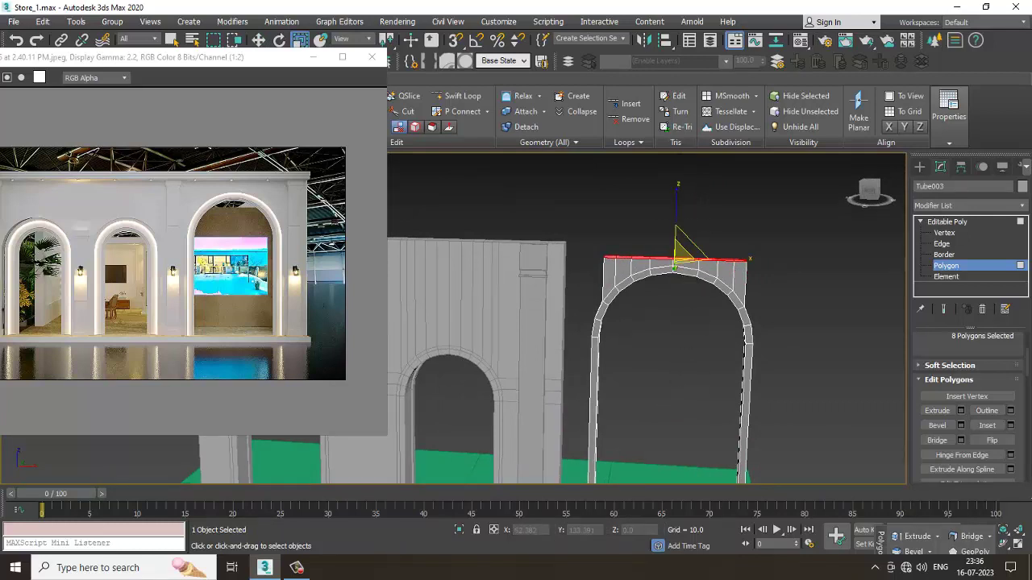
Step: Raise the flattened top polygons along Z towards the top line of the neighbouring wall
scroll(698, 238, up, 3)
key(w)
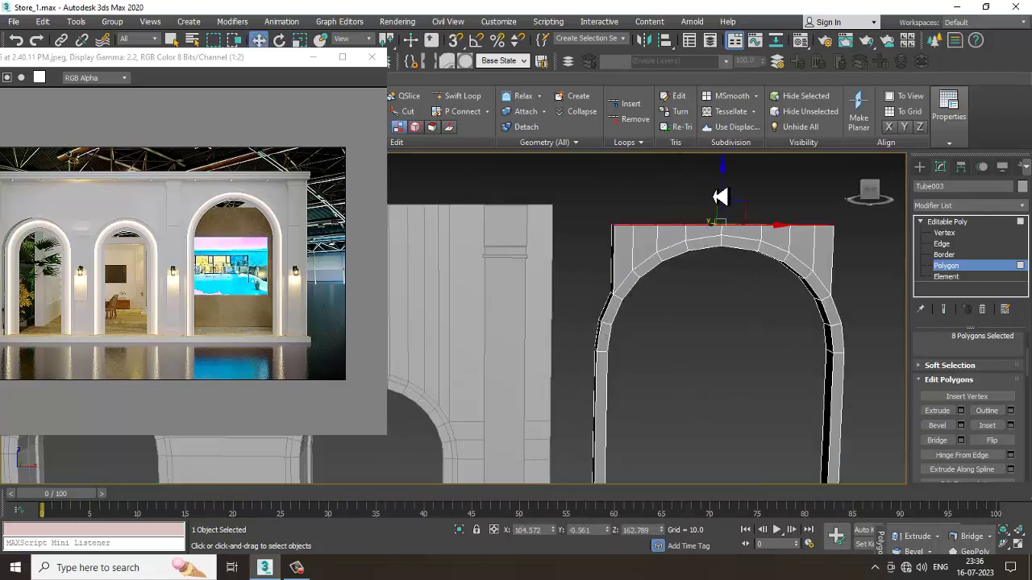
drag(727, 197, 728, 175)
Step: Extrude the four outer polygons on the arch's wall-facing side about 10 units and flatten them along X into one vertical plane
alt+middle_drag(728, 175, 590, 239)
click(589, 239)
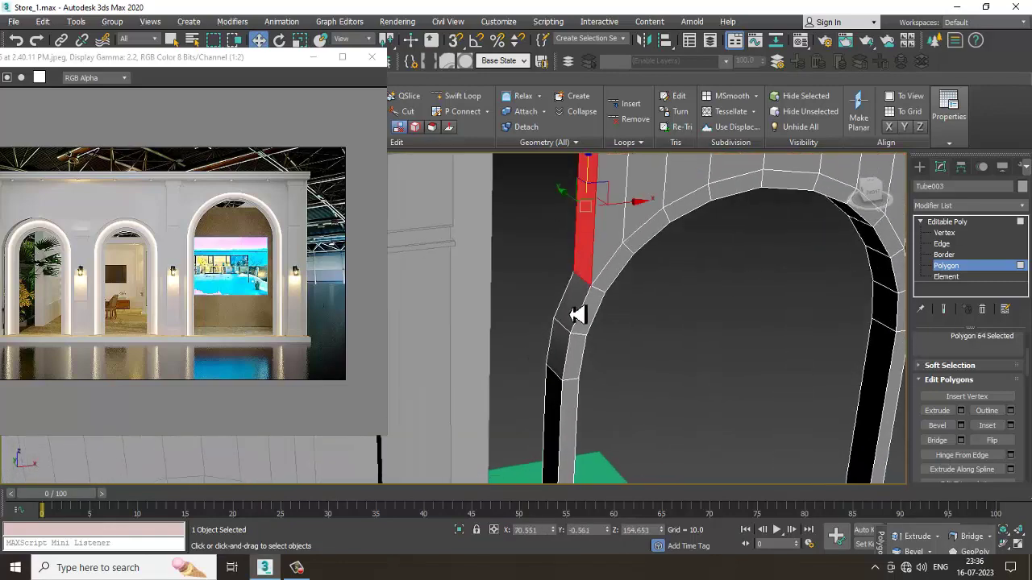
ctrl+click(575, 316)
ctrl+click(573, 341)
ctrl+click(567, 408)
scroll(732, 401, down, 4)
alt+middle_drag(732, 400, 706, 326)
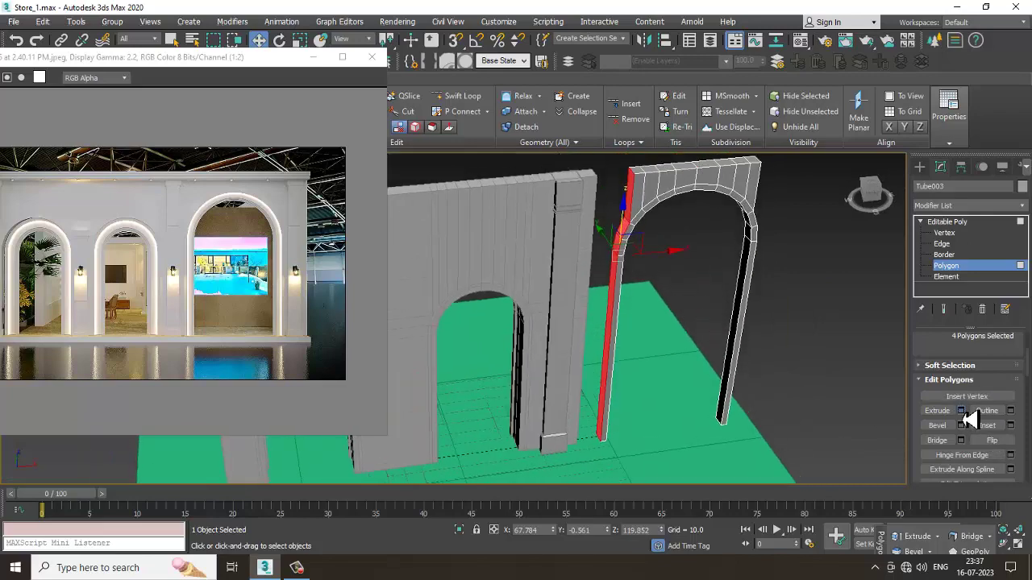
click(961, 411)
click(461, 364)
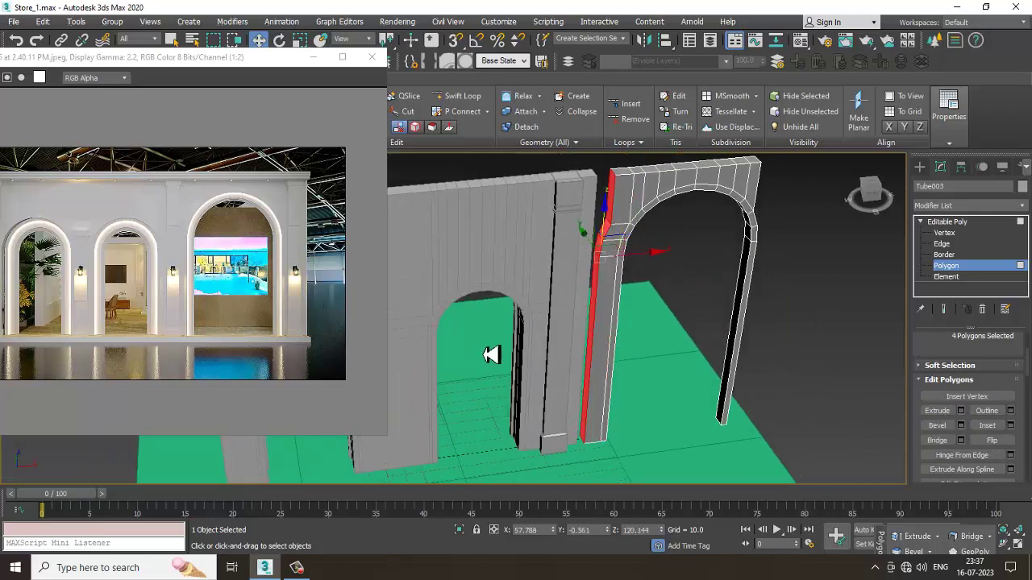
key(r)
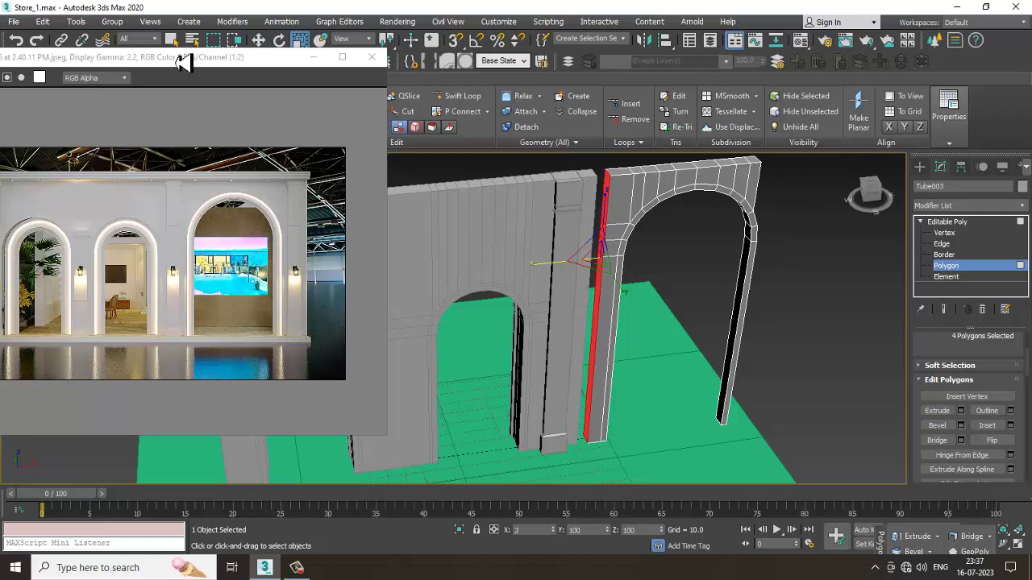
Step: Move the flattened side polygons along X until they meet the end of the two-arch wall
alt+middle_drag(495, 271, 562, 269)
scroll(563, 269, up, 3)
key(w)
drag(682, 270, 659, 277)
Step: Extrude the four outer polygons on the arch's far side about 25 units and flatten them along X into a straight vertical end
alt+middle_drag(659, 276, 624, 277)
click(682, 266)
alt+middle_drag(575, 301, 696, 327)
ctrl+click(675, 337)
ctrl+click(677, 360)
ctrl+click(677, 397)
scroll(685, 395, down, 3)
alt+middle_drag(691, 380, 715, 301)
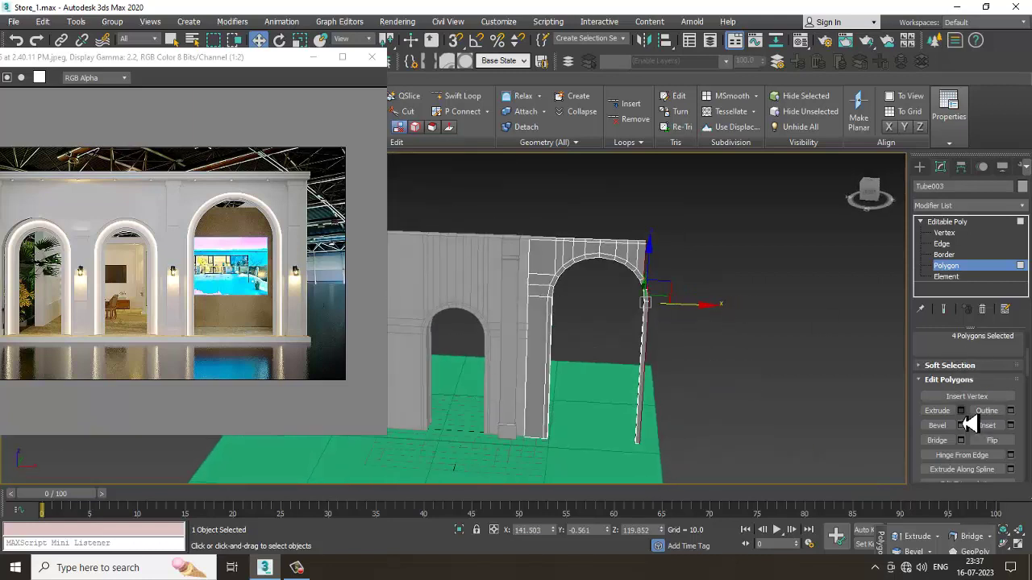
click(959, 410)
drag(471, 347, 461, 307)
click(459, 362)
key(r)
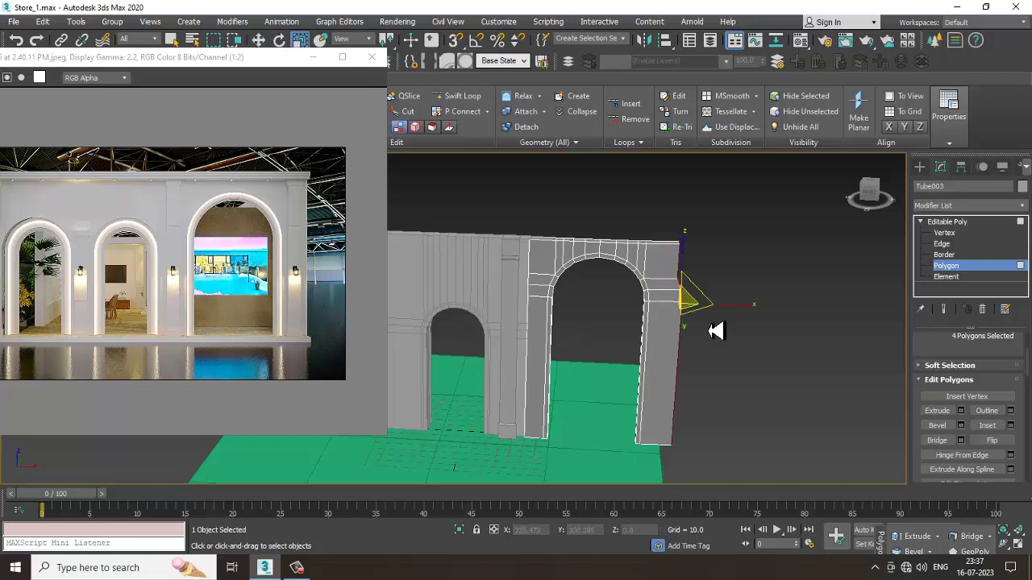
drag(717, 316, 410, 110)
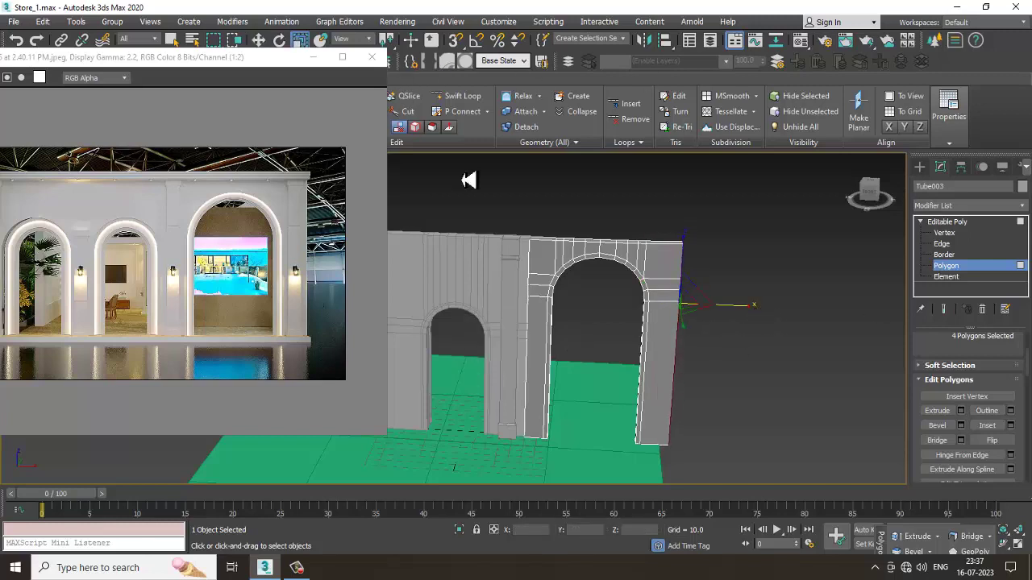
Step: In the front view, select the large arch's curve vertices and lower them about 11 units below the wall top
alt+middle_drag(718, 304, 686, 288)
scroll(680, 288, up, 3)
key(w)
scroll(691, 277, down, 3)
key(alt+w)
middle_click(710, 235)
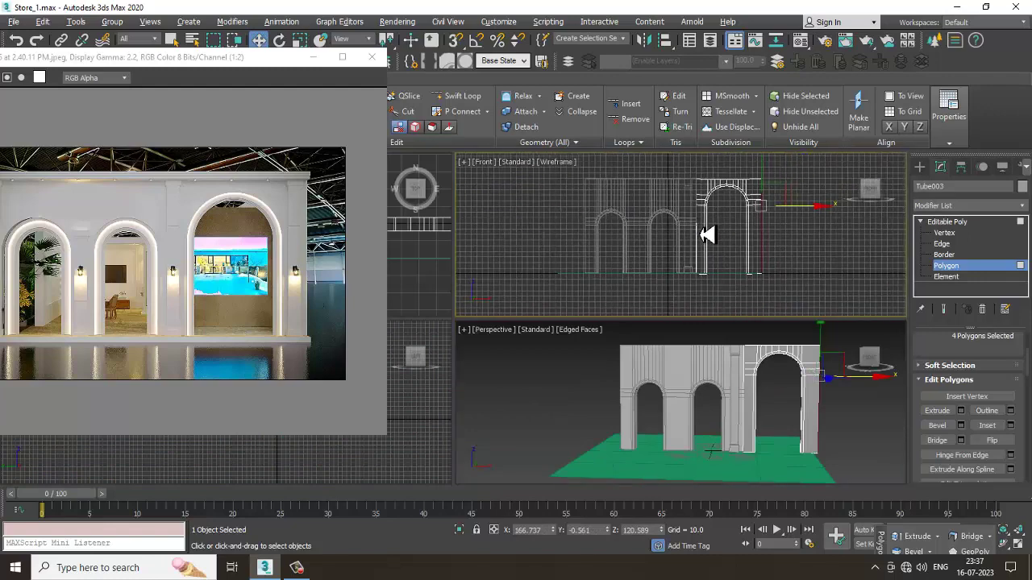
key(alt+w)
scroll(685, 242, down, 2)
scroll(686, 242, up, 2)
key(1)
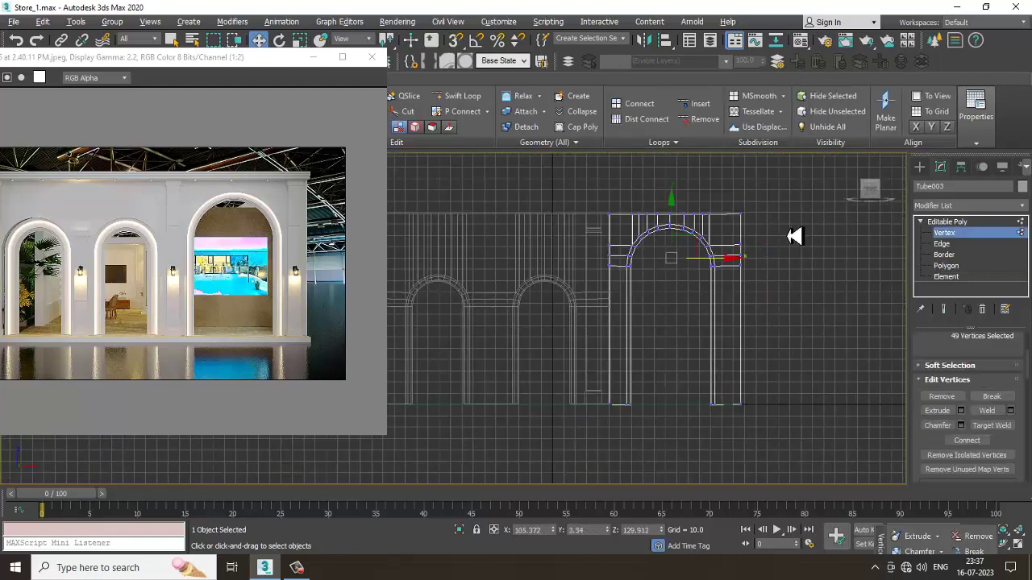
drag(598, 299, 595, 295)
drag(686, 221, 690, 224)
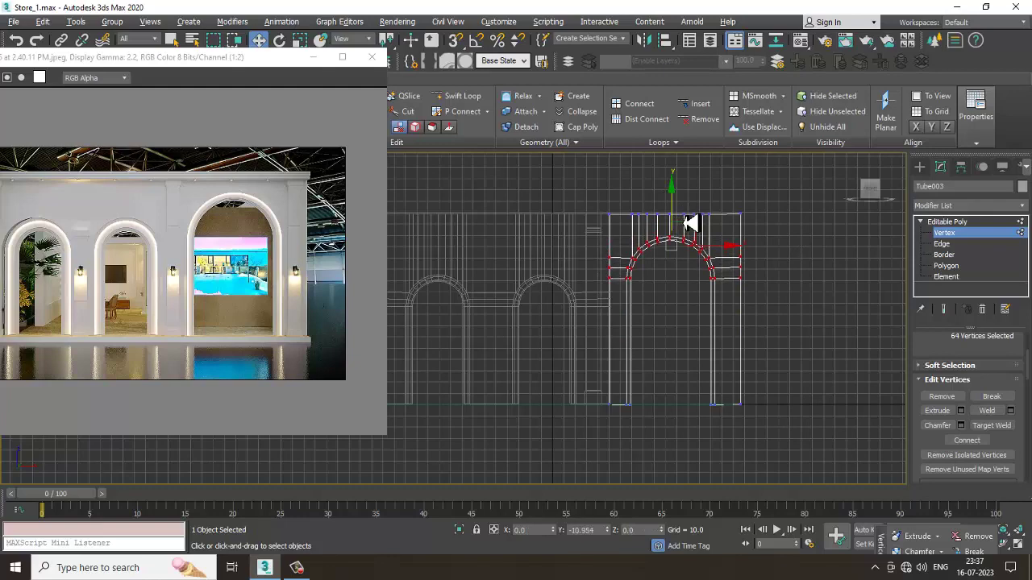
click(980, 225)
Step: Select the 22 top-edge vertices of the large arch wall in the front view and scale them vertically into a level line
key(alt+w)
middle_click(742, 400)
key(alt+w)
alt+middle_drag(742, 401, 626, 208)
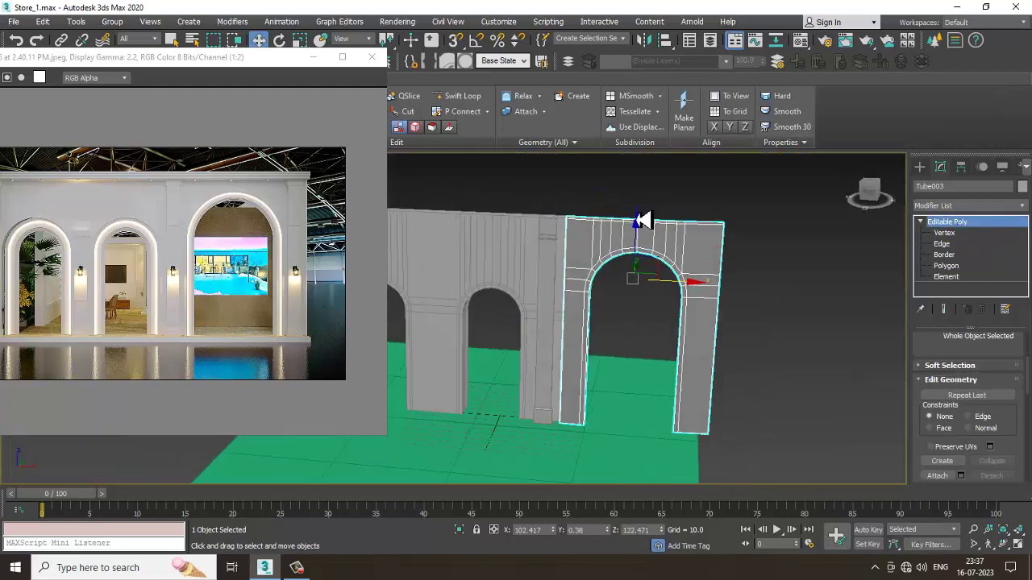
key(alt+w)
key(alt+w)
scroll(617, 295, up, 6)
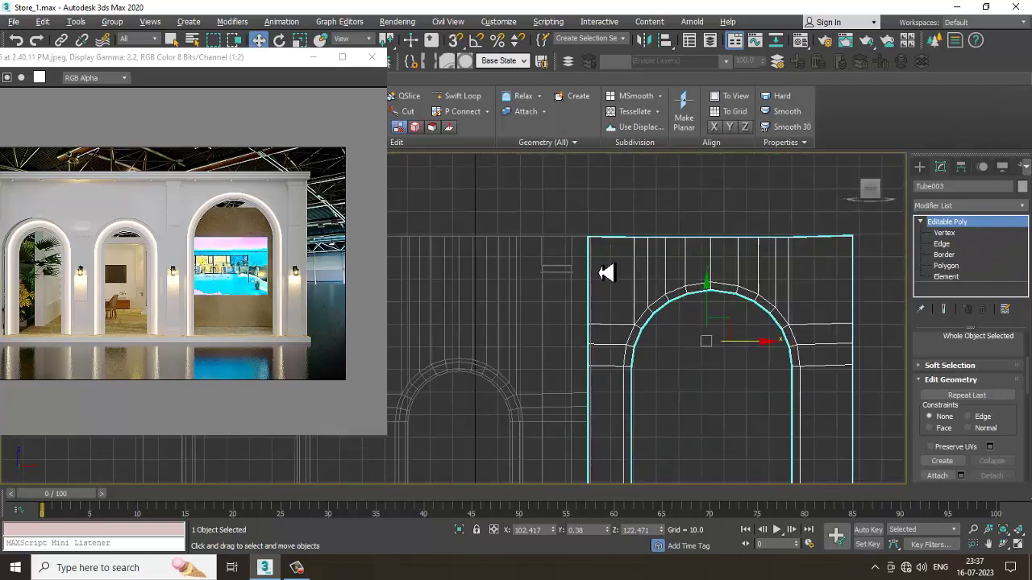
key(1)
drag(920, 269, 917, 269)
scroll(721, 233, up, 4)
scroll(720, 231, down, 2)
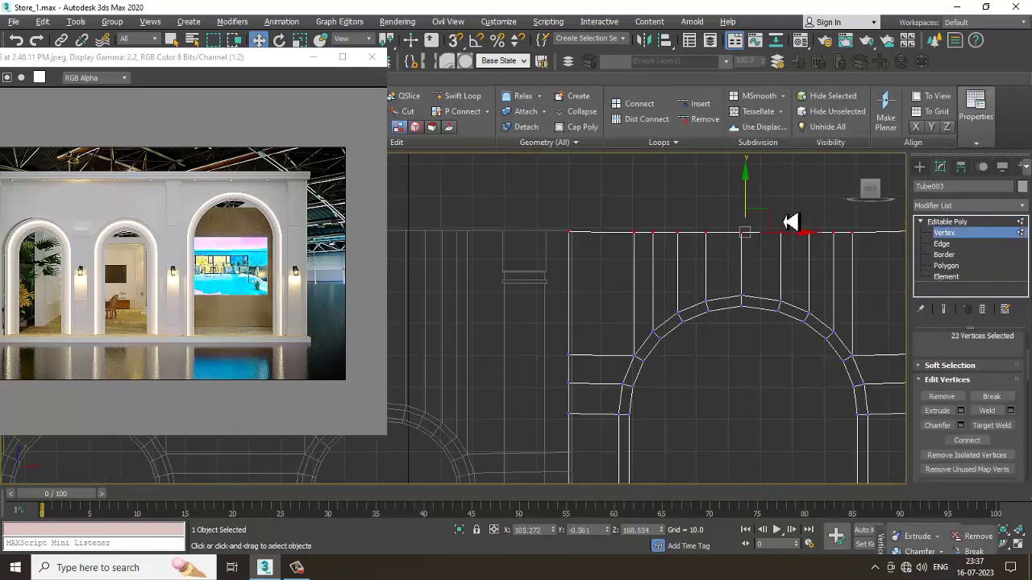
key(t)
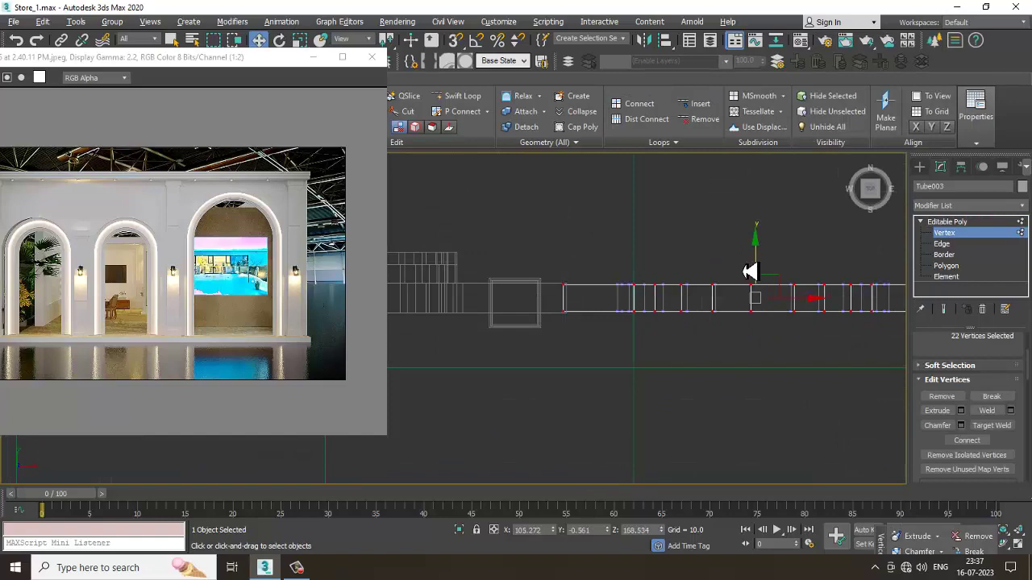
key(f)
key(r)
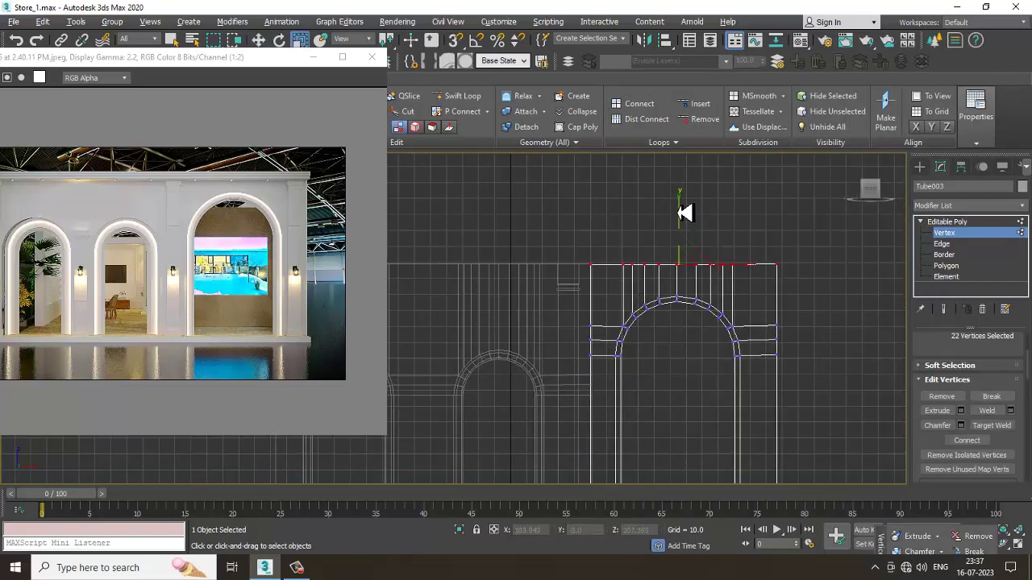
Step: Raise the levelled top vertices about 0.6 units to line up with the top of the two-arch wall
key(w)
scroll(698, 282, up, 5)
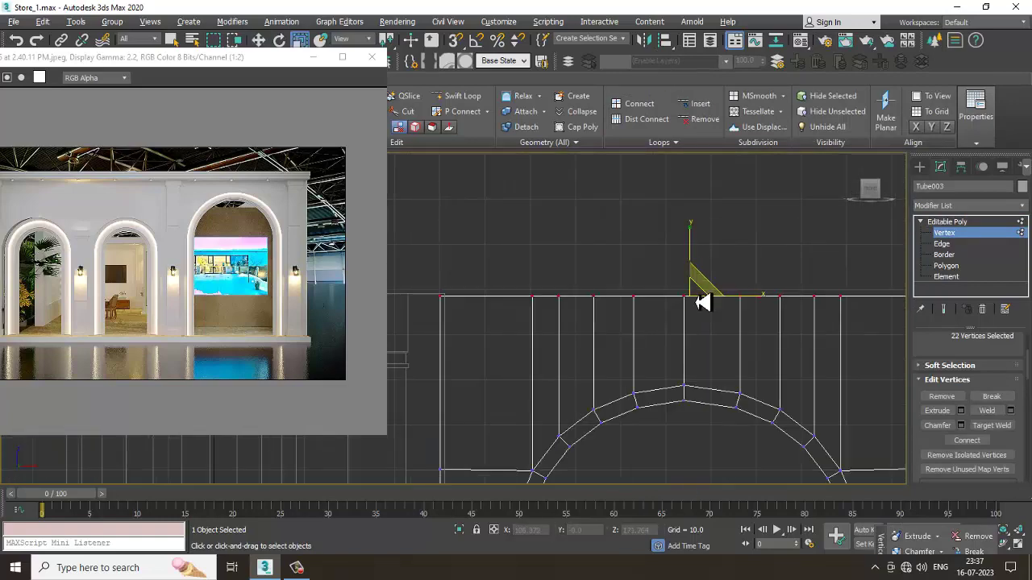
drag(698, 274, 697, 272)
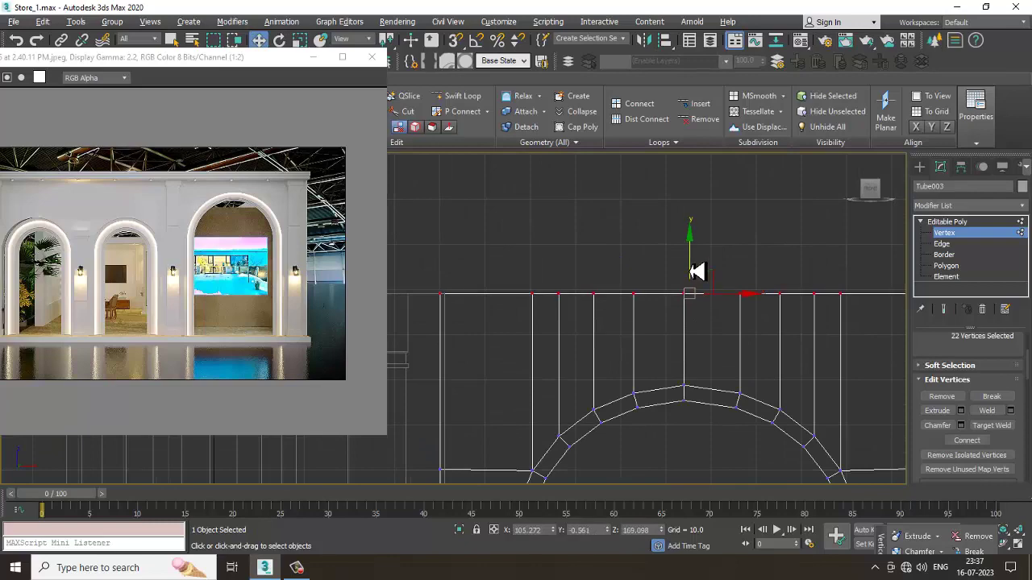
scroll(681, 282, down, 6)
click(963, 222)
Step: Examine how the large arch wall joins the two-arch wall and the ground in the front and perspective views
key(alt+w)
alt+middle_drag(695, 317, 760, 249)
middle_click(724, 347)
key(f)
key(alt+w)
key(alt+w)
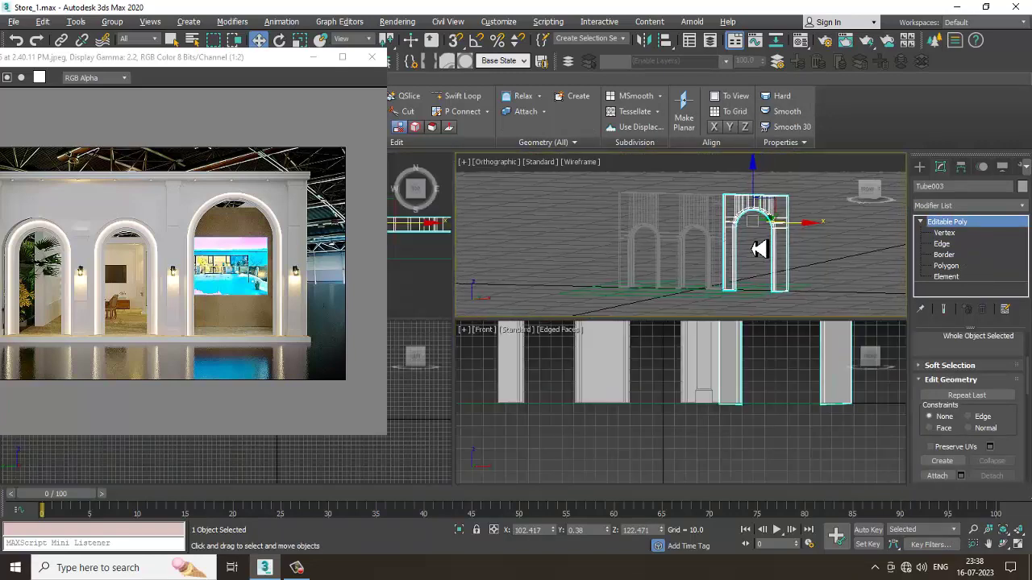
key(f)
scroll(770, 391, up, 2)
alt+middle_drag(770, 391, 726, 347)
key(alt+w)
click(963, 235)
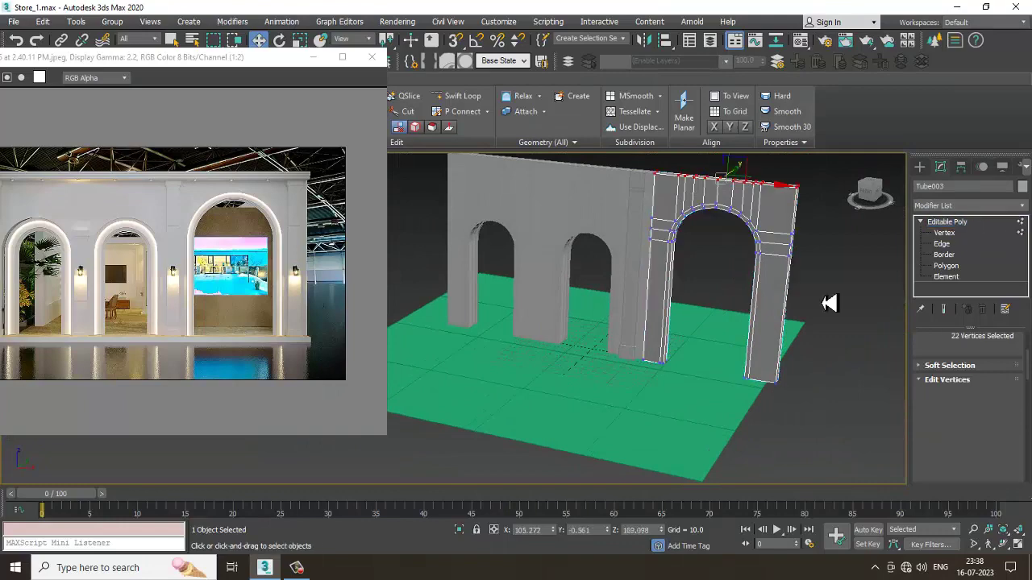
Step: Leave vertex editing and scale up the green ground plane so it extends past the large arch's far end
click(966, 232)
alt+middle_drag(629, 407, 649, 417)
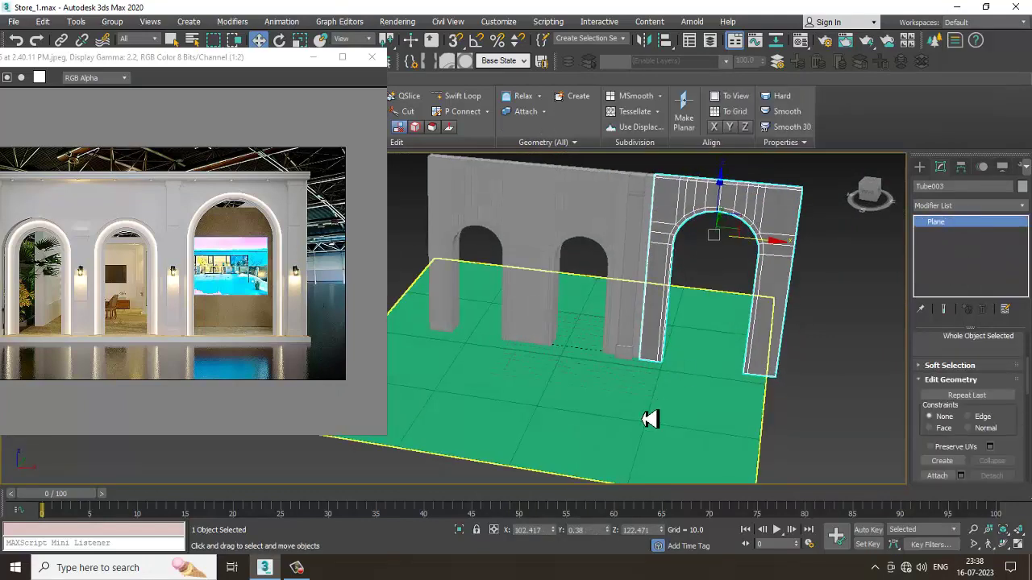
click(648, 417)
key(r)
drag(572, 362, 714, 362)
key(w)
Step: Copy the pillar beside the large arch along X onto the pier between the two smaller arches, at about X -54.1
alt+middle_drag(714, 362, 722, 273)
scroll(722, 272, up, 3)
click(615, 259)
scroll(636, 274, down, 3)
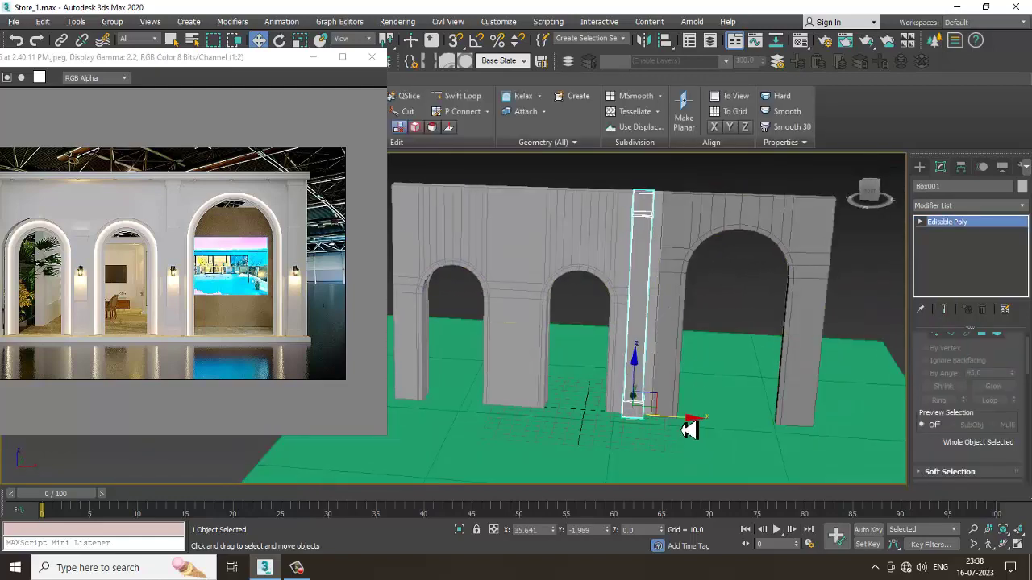
shift+drag(539, 426, 567, 422)
click(518, 338)
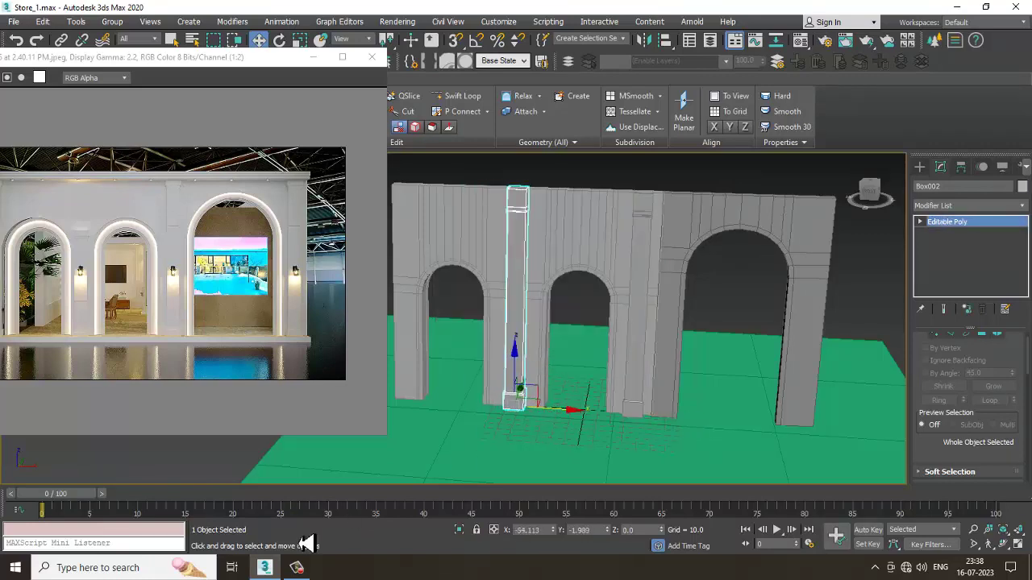
mouse_move(934, 538)
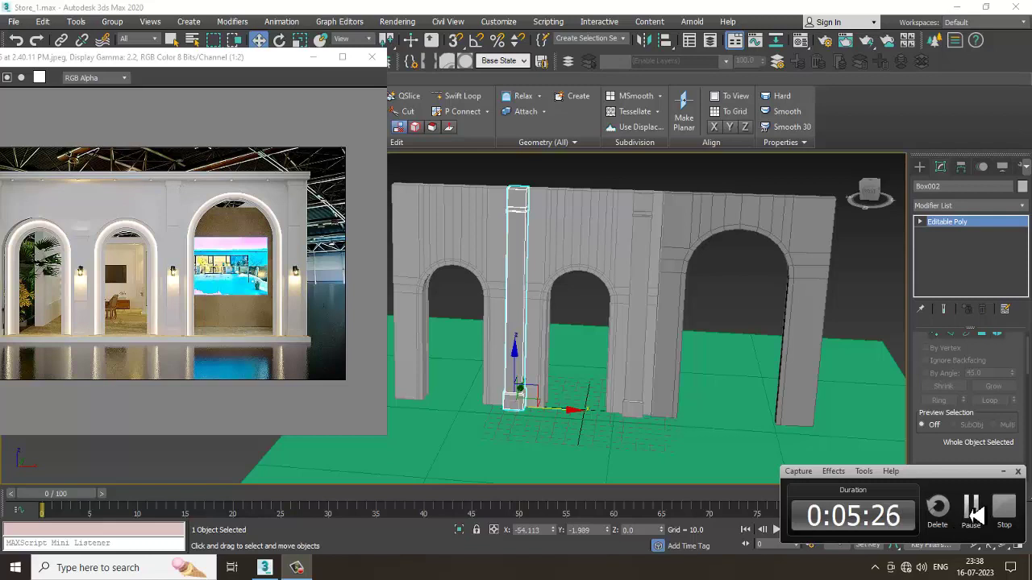
click(973, 516)
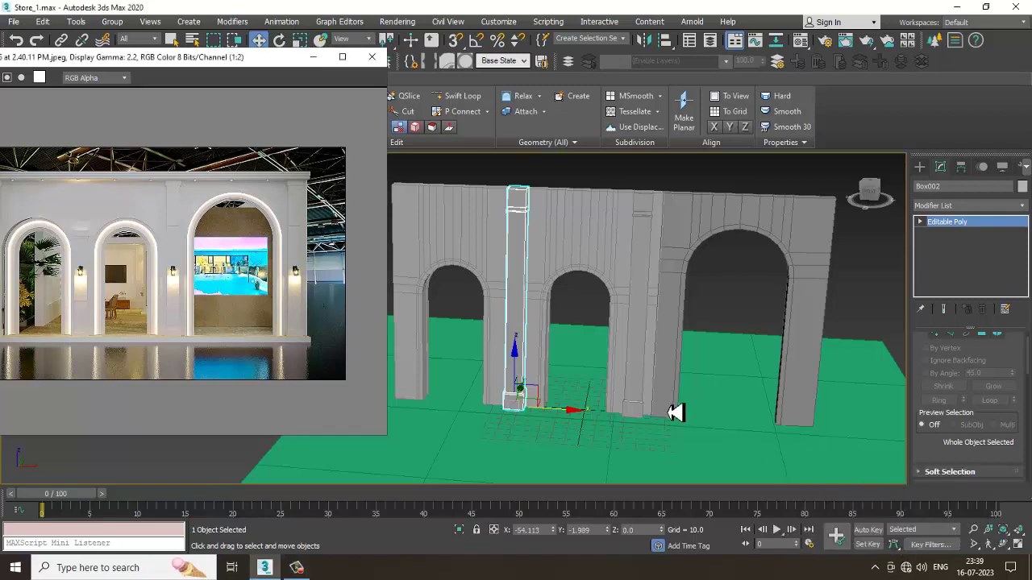
Step: Copy the pillar from between the small arches onto the large arch's outer leg, at about X 156.6
alt+middle_drag(663, 392, 679, 374)
shift+drag(561, 412, 849, 415)
click(518, 342)
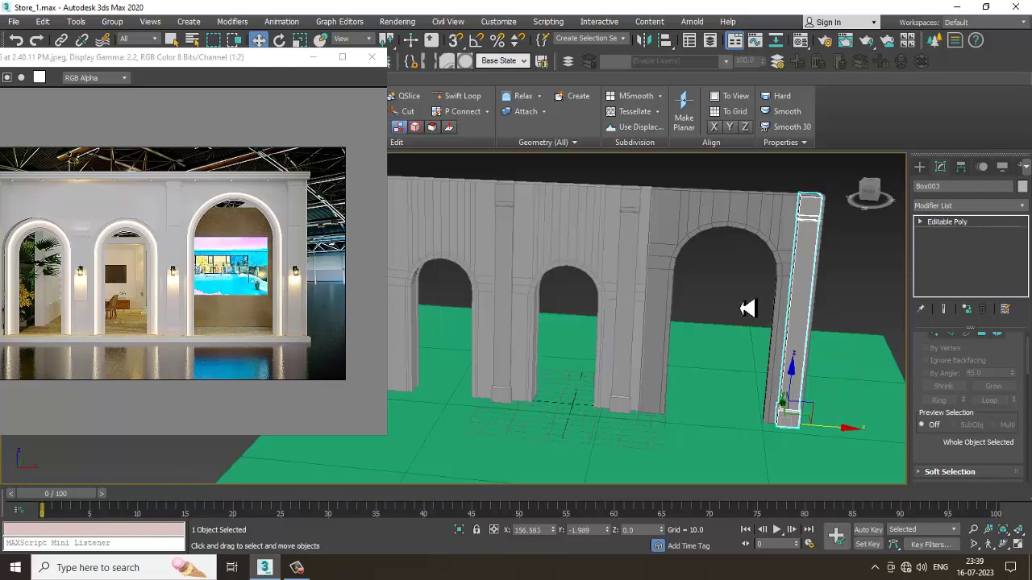
Step: Move the ten outer-edge vertices of the large arch wall about 6.16 outward along X in the front view, and leave vertex editing
click(749, 204)
alt+middle_drag(755, 231, 720, 249)
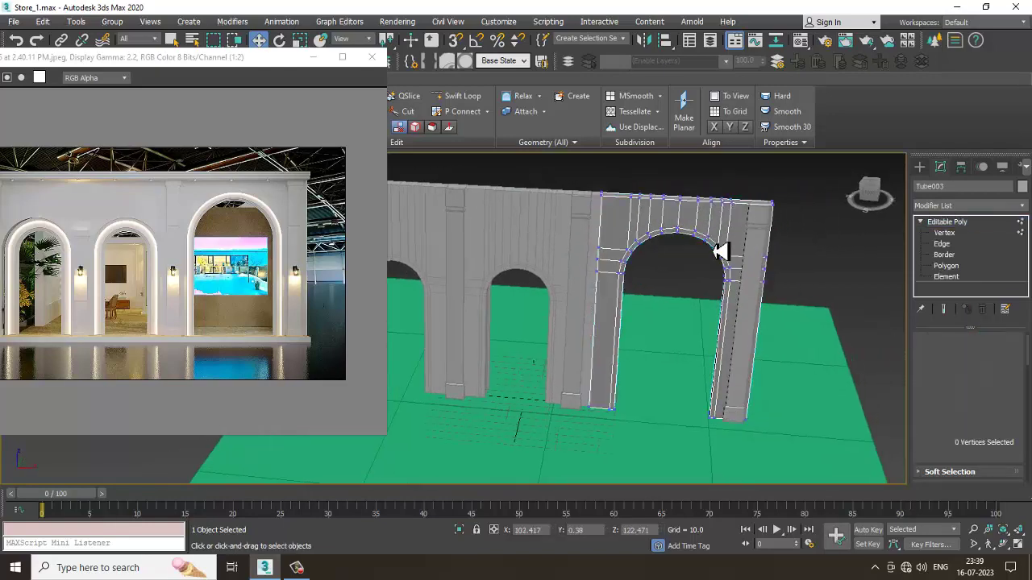
key(1)
key(F3)
key(f)
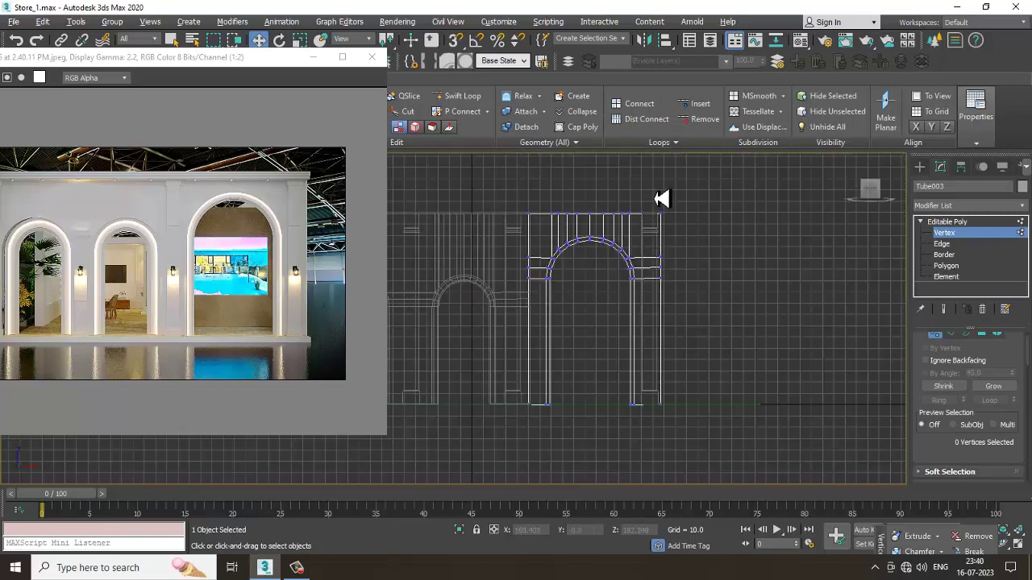
drag(747, 469, 747, 469)
drag(720, 293, 732, 294)
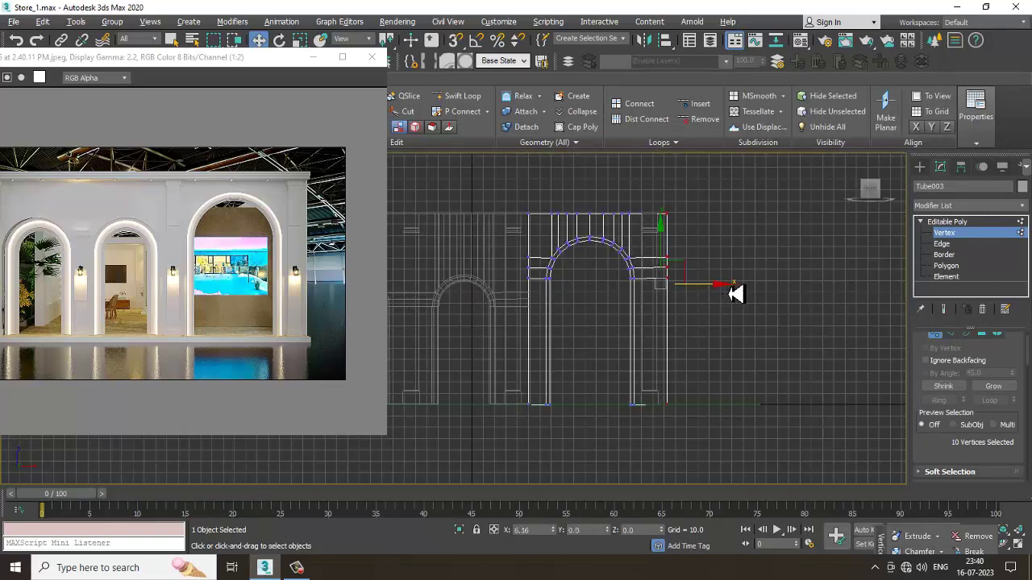
click(957, 224)
key(alt+w)
middle_click(745, 422)
key(alt+w)
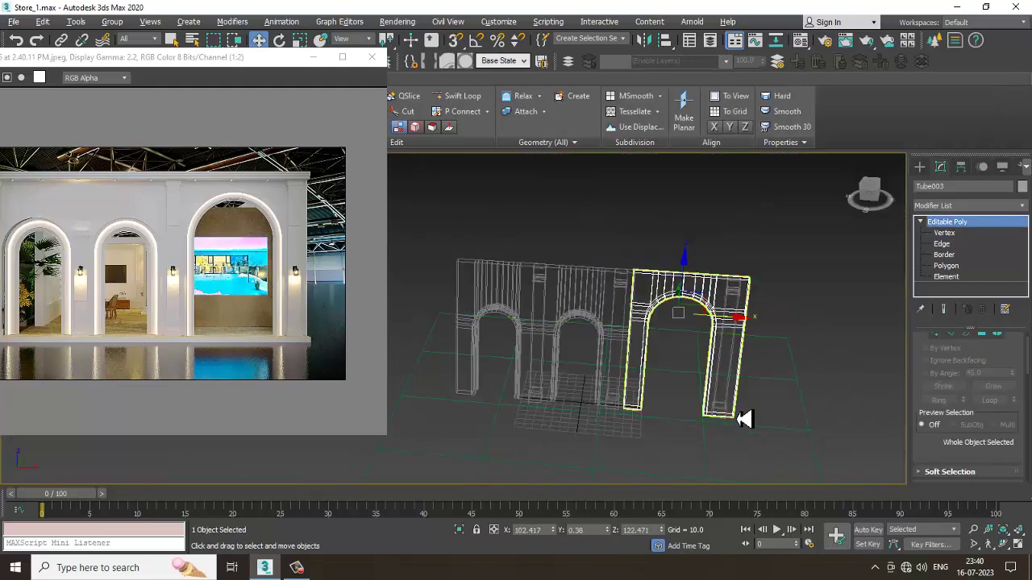
key(F3)
scroll(682, 360, up, 5)
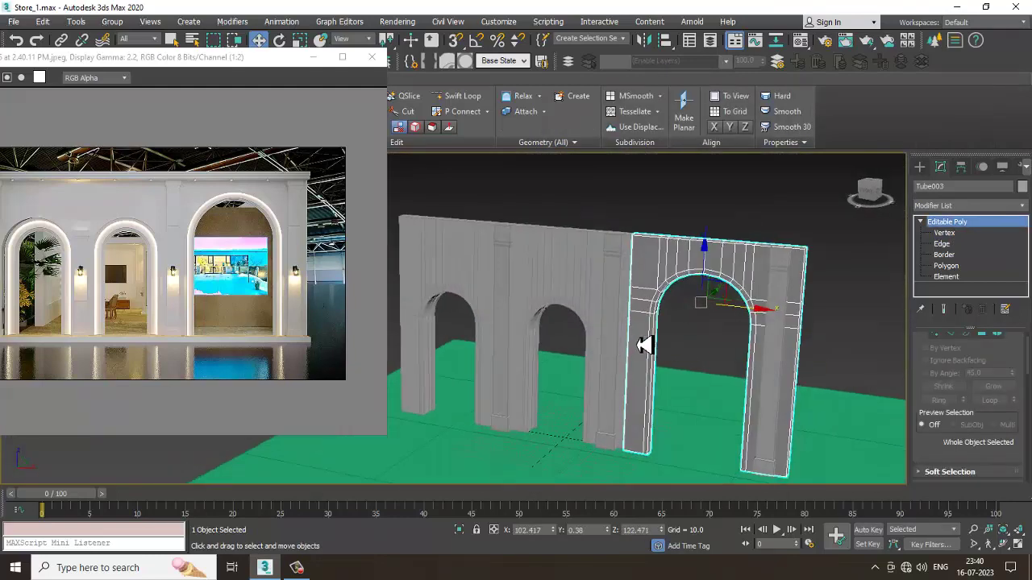
Step: Open the corner-view reference image "WhatsApp Image 2023-06-26 at 2.40.10 PM (1).jpeg", zoom it out and place it beside the model
click(13, 21)
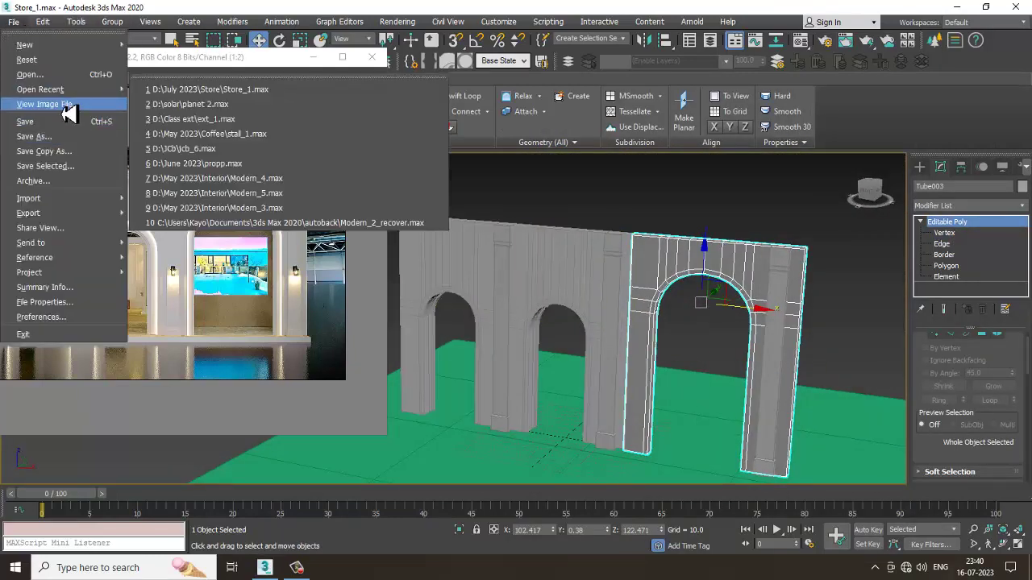
click(66, 105)
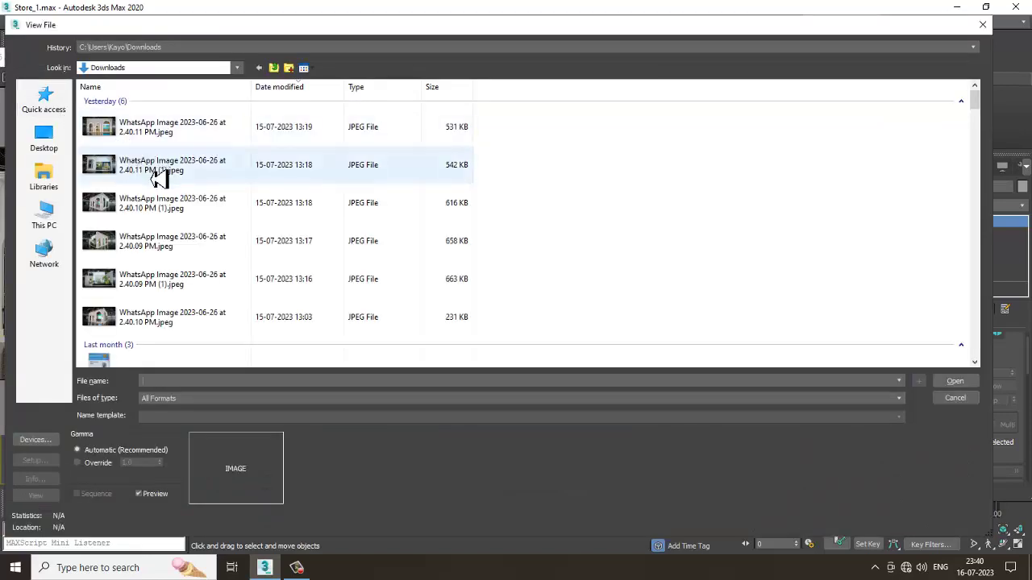
click(165, 207)
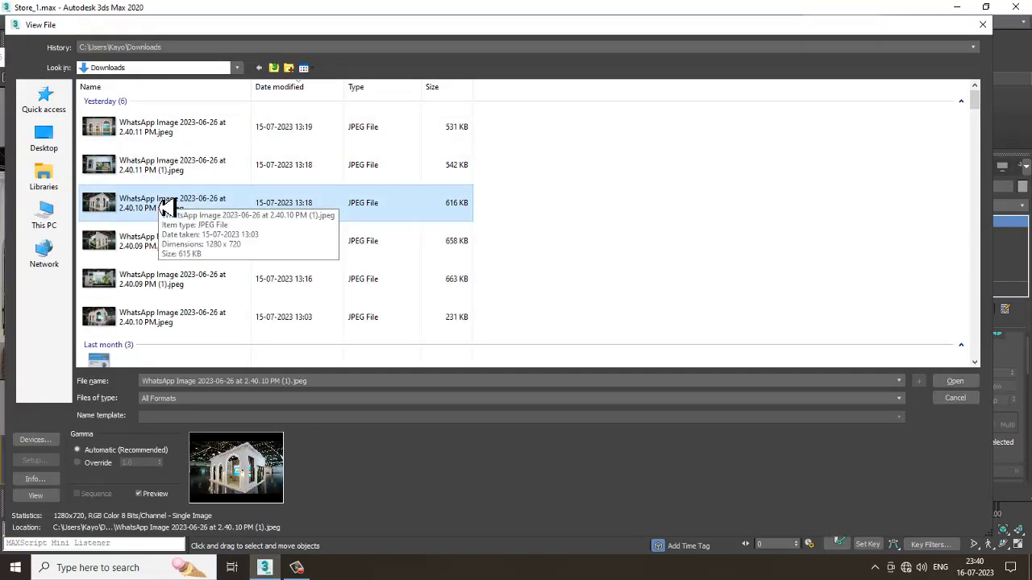
click(168, 320)
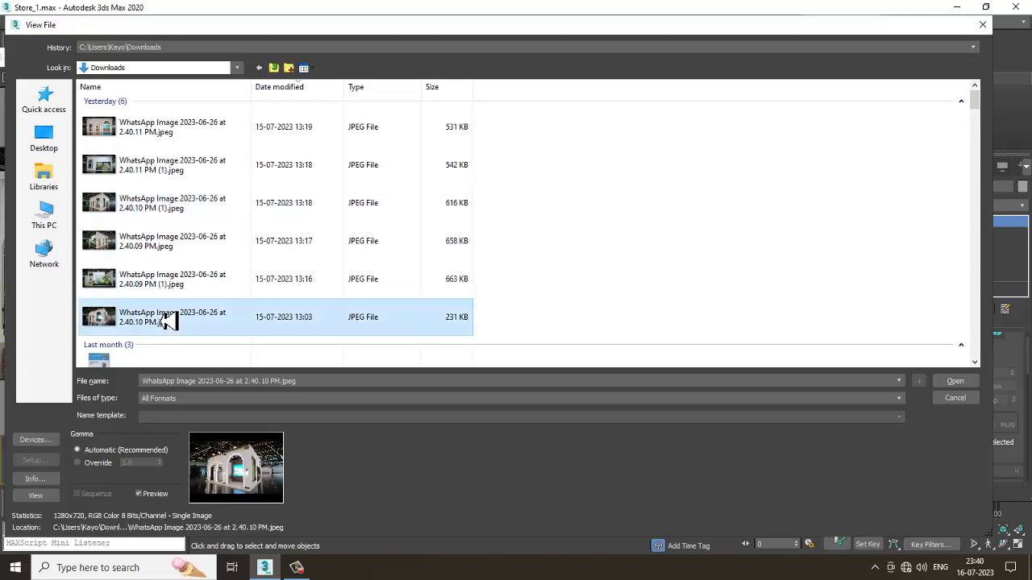
click(167, 208)
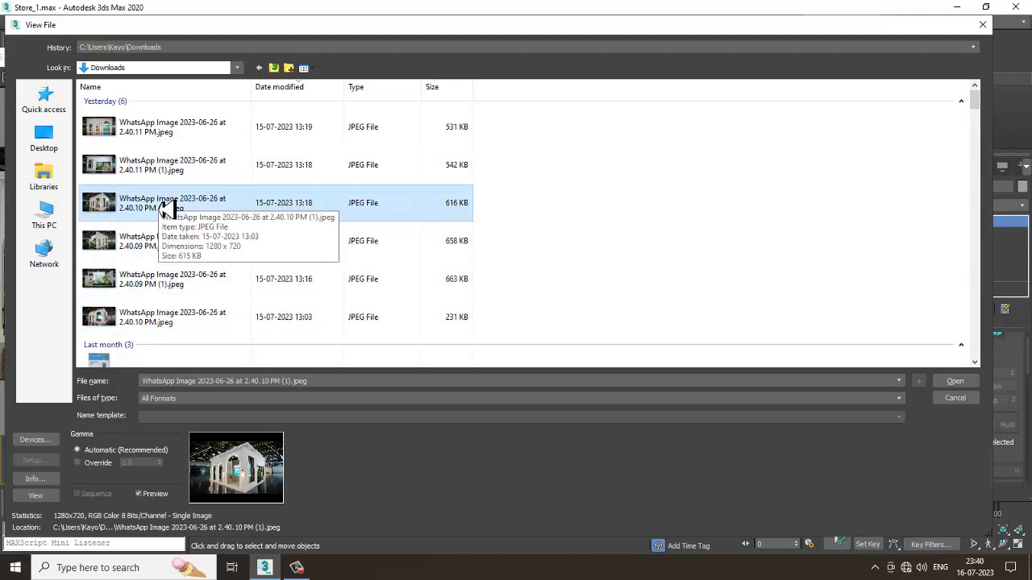
double_click(167, 208)
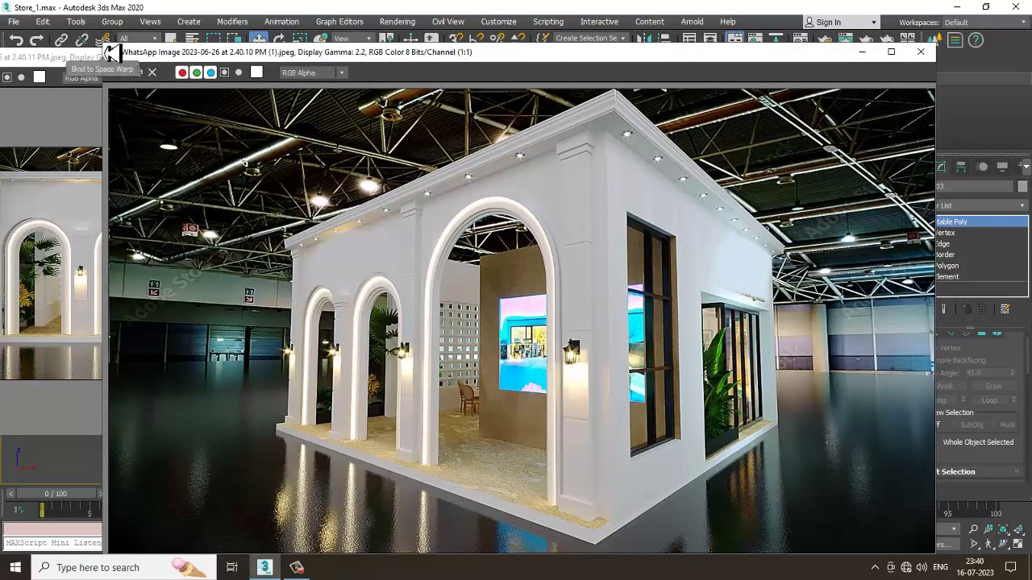
drag(332, 53, 171, 46)
scroll(437, 324, down, 1)
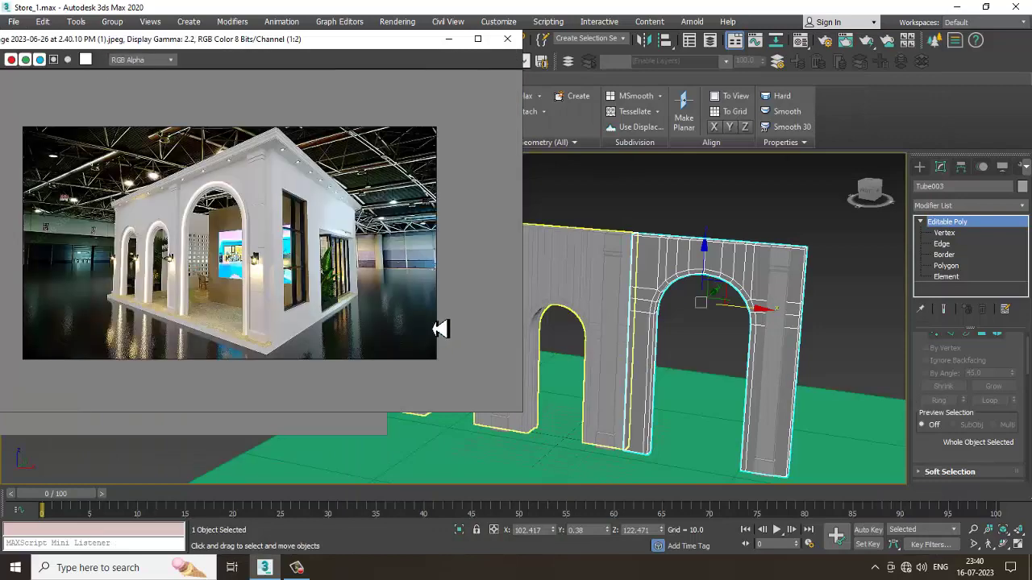
Step: Select the facade's five wall and pillar objects together, leaving out the ground plane
alt+middle_drag(718, 336, 766, 318)
scroll(759, 316, down, 4)
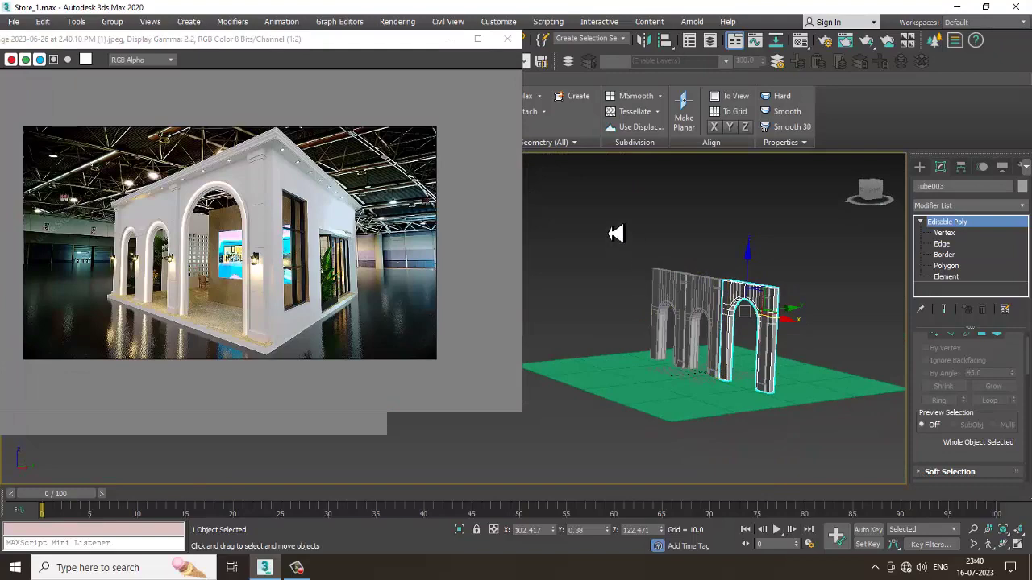
drag(823, 326, 823, 327)
alt+middle_drag(891, 421, 782, 366)
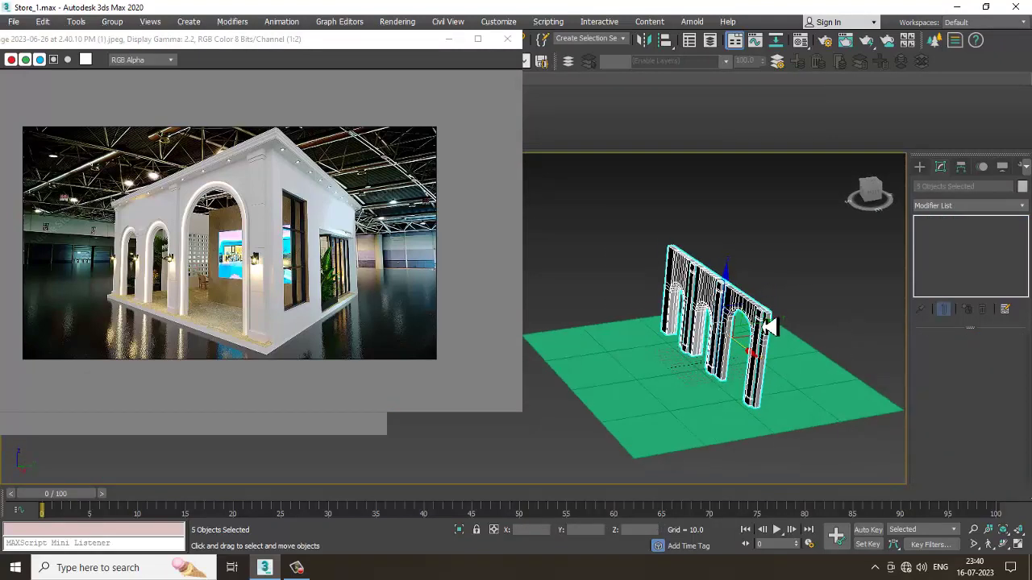
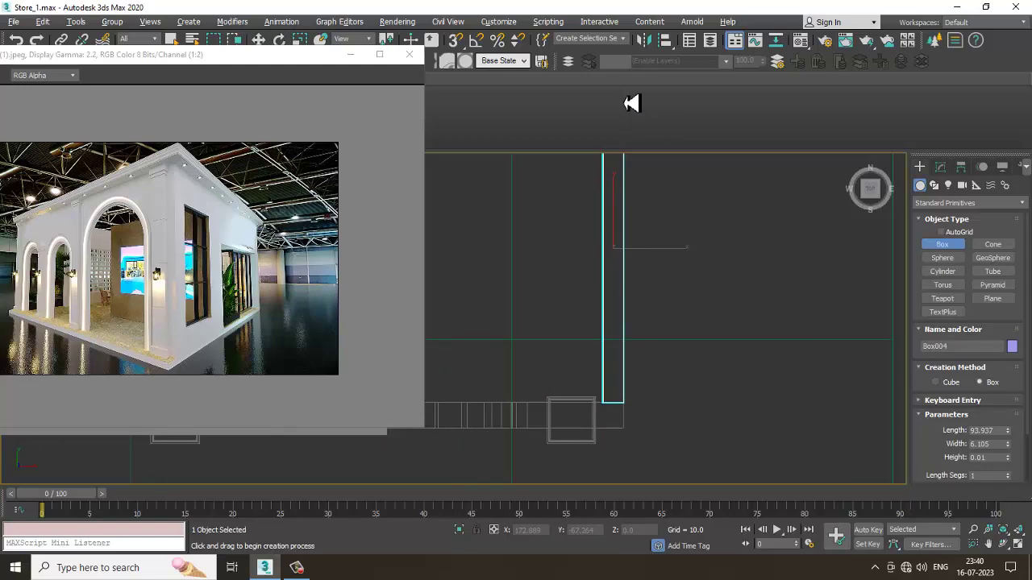
Step: Finish creating the side wall box at the facade's outer end and convert it to an Editable Poly
key(w)
key(alt+w)
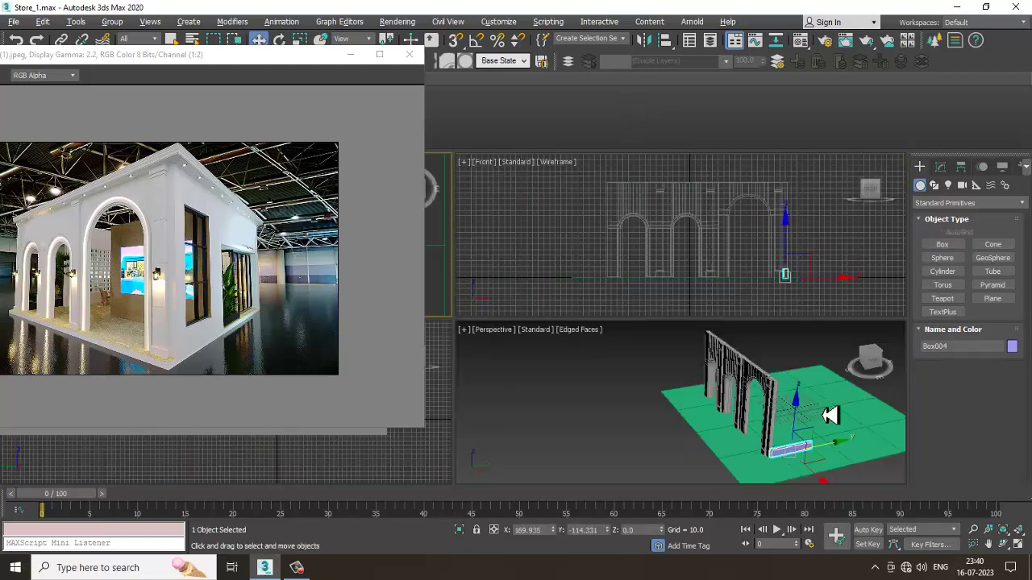
middle_click(830, 415)
key(alt+w)
alt+middle_drag(760, 436, 656, 407)
scroll(657, 408, down, 3)
scroll(645, 409, up, 3)
right_click(616, 393)
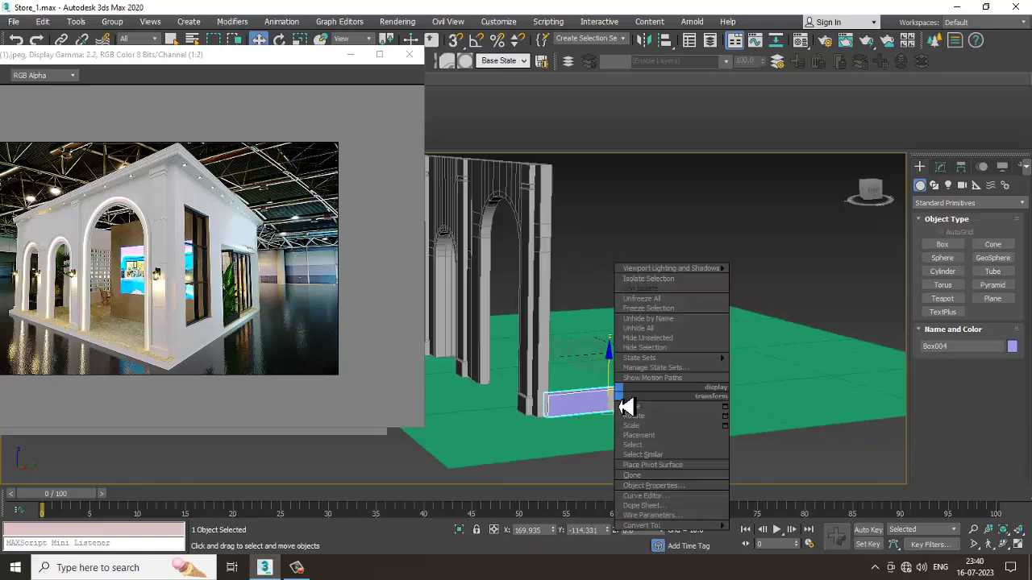
mouse_move(690, 525)
click(811, 517)
Step: Raise the side wall's four top vertices to the facade's top edge in the front view, at about Z 168.9
key(alt+w)
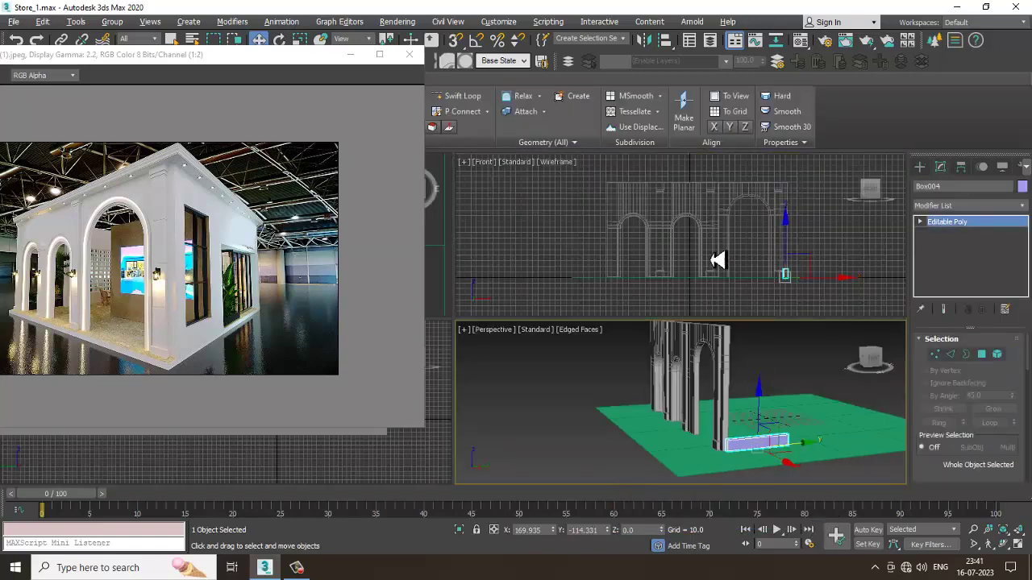
middle_click(739, 253)
key(alt+w)
middle_drag(751, 255, 719, 258)
scroll(661, 361, up, 2)
key(1)
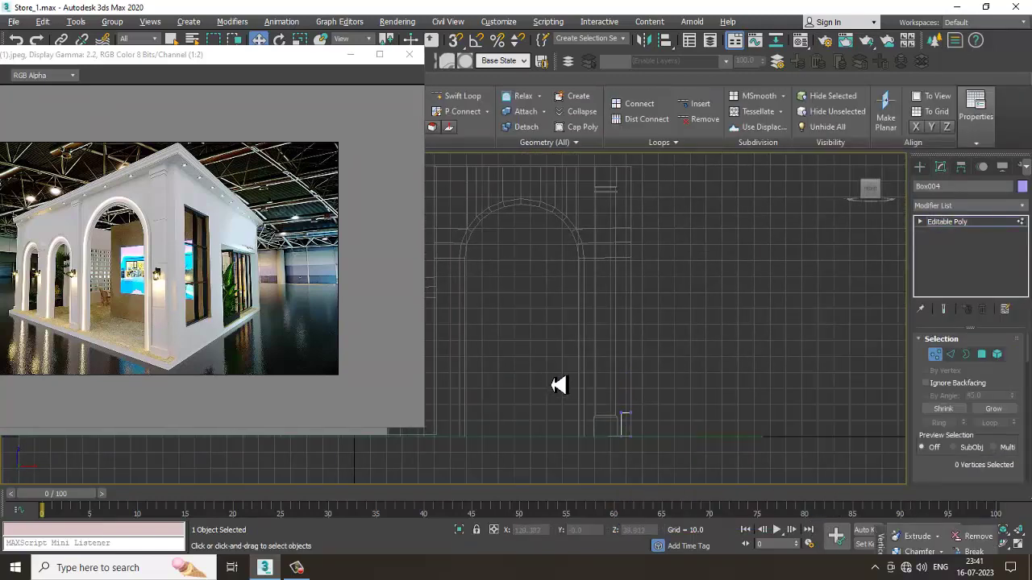
drag(683, 428, 685, 428)
middle_drag(685, 429, 690, 482)
drag(632, 436, 667, 191)
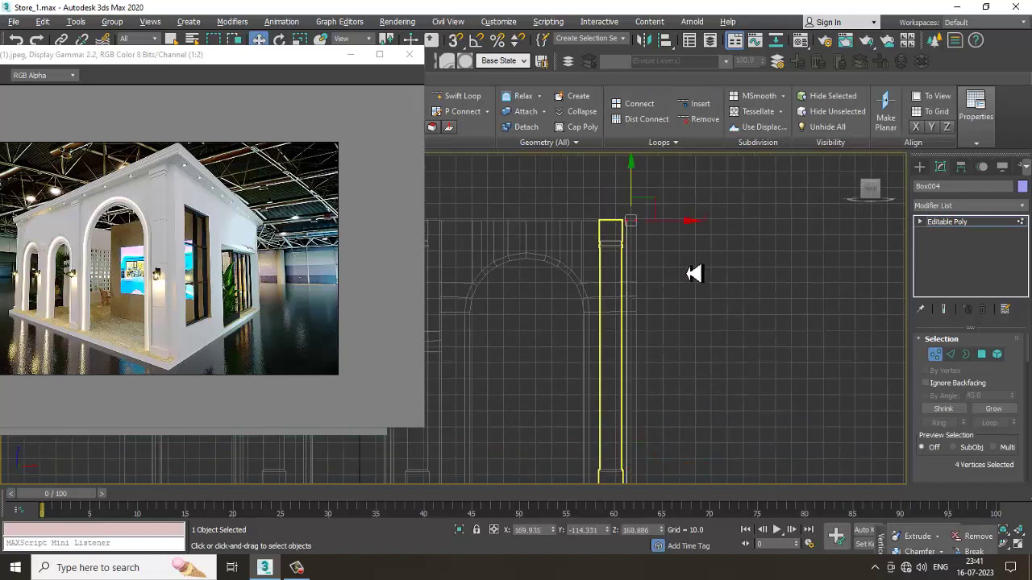
Step: Lengthen the side wall by moving its four far-end vertices back along Y to about Y -5.1
middle_drag(745, 408, 732, 410)
key(alt+w)
middle_click(769, 410)
key(alt+w)
scroll(732, 375, down, 4)
alt+middle_drag(732, 375, 647, 276)
scroll(268, 238, up, 1)
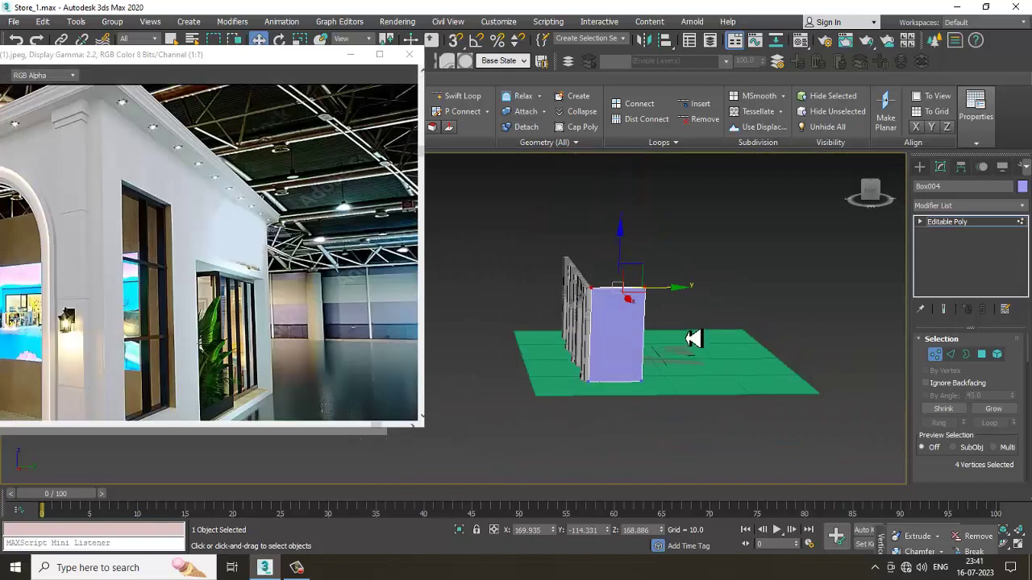
alt+middle_drag(677, 346, 682, 324)
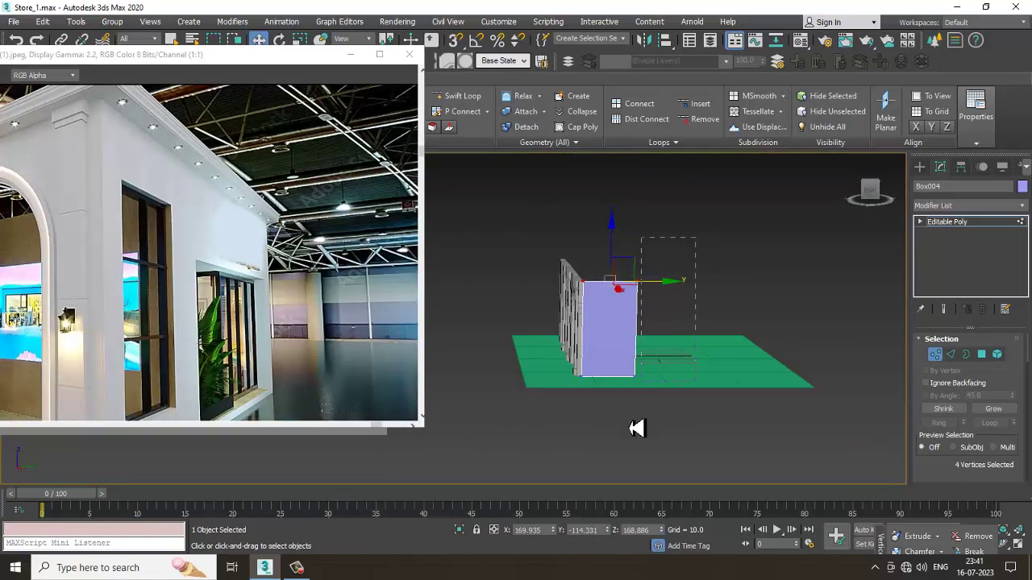
drag(636, 428, 637, 427)
drag(683, 337, 716, 342)
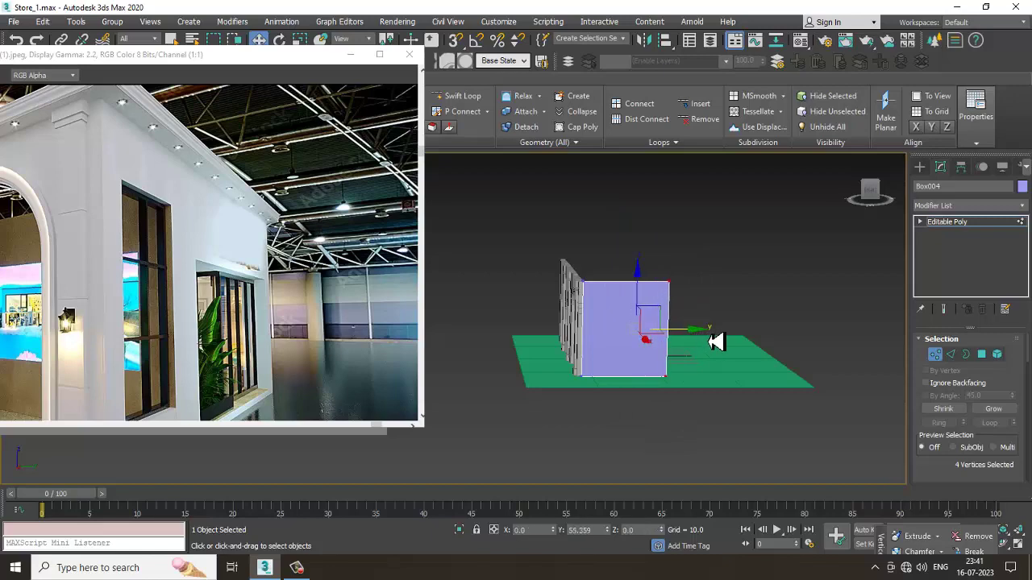
alt+middle_drag(715, 342, 676, 326)
scroll(170, 288, down, 1)
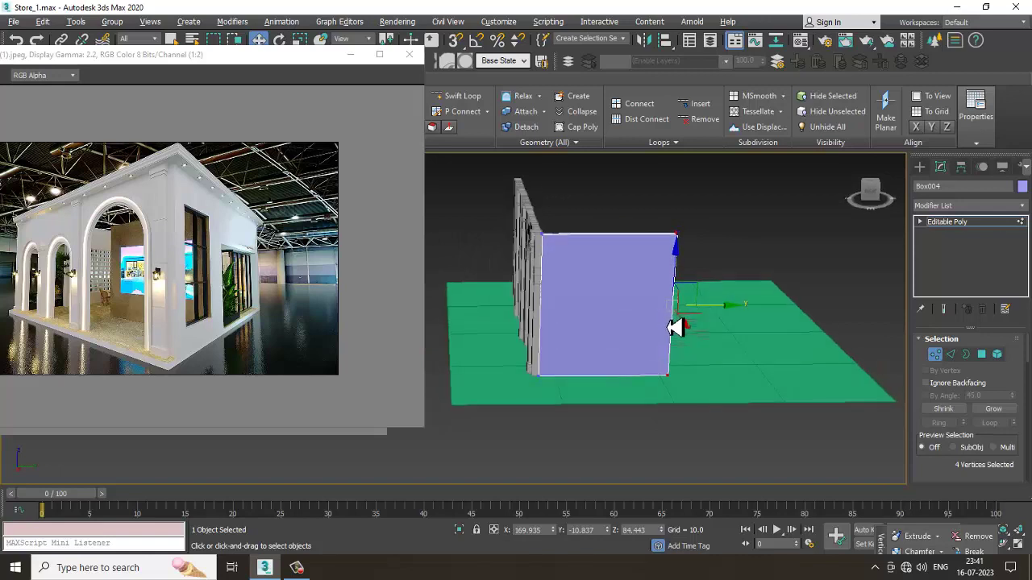
drag(717, 312, 722, 312)
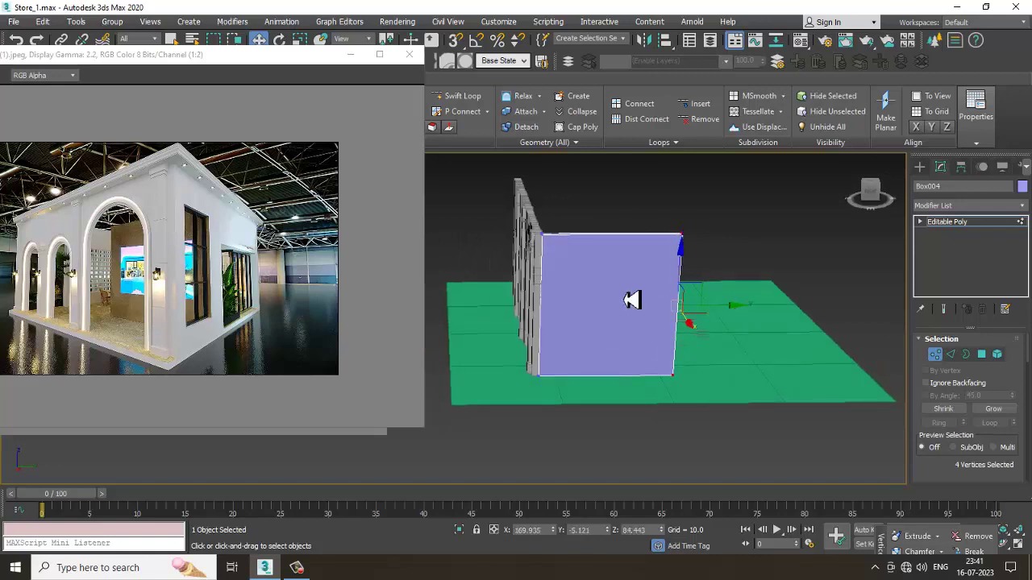
Step: Open the side-view reference image "WhatsApp Image 2023-06-26 at 2.40.11 PM (1).jpeg", fit it beside the model, and bring the corner-view image back in front
click(13, 22)
click(92, 105)
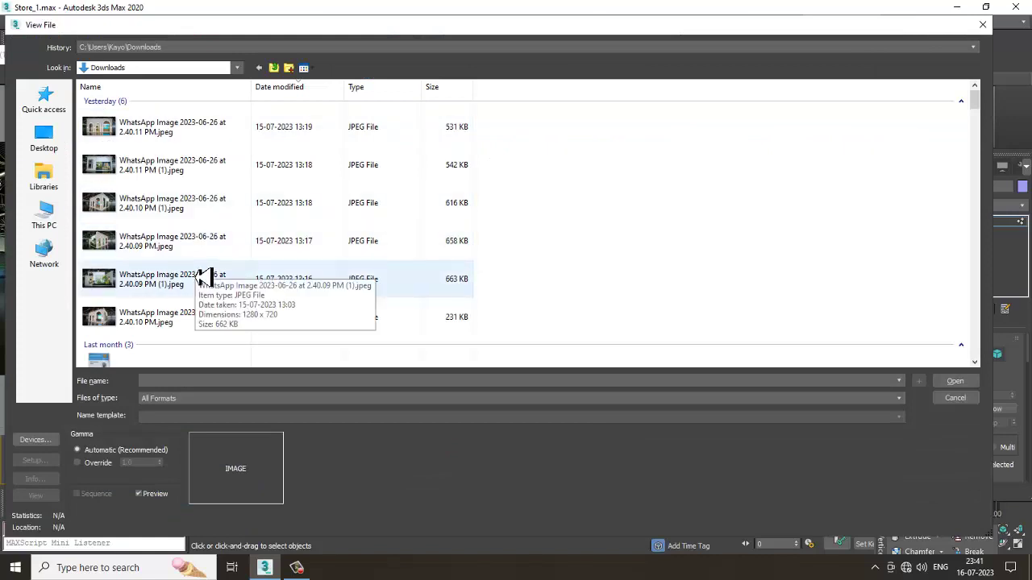
double_click(208, 179)
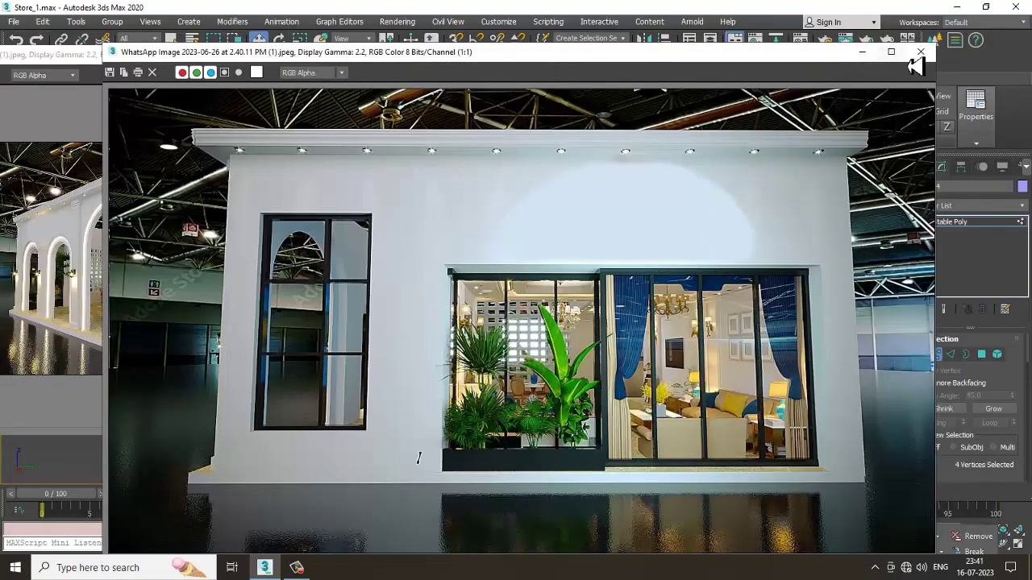
drag(935, 44, 689, 204)
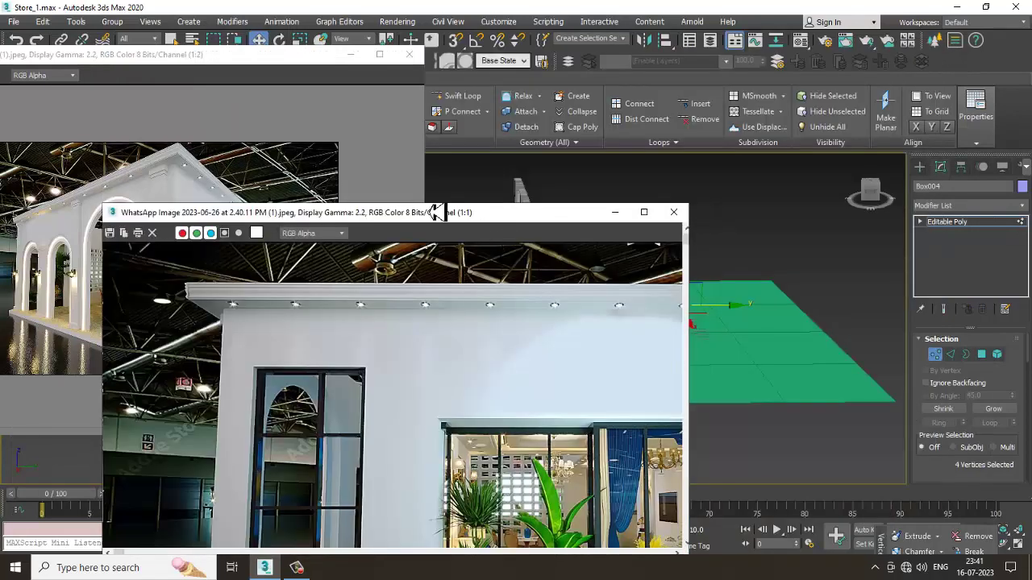
drag(456, 216, 328, 95)
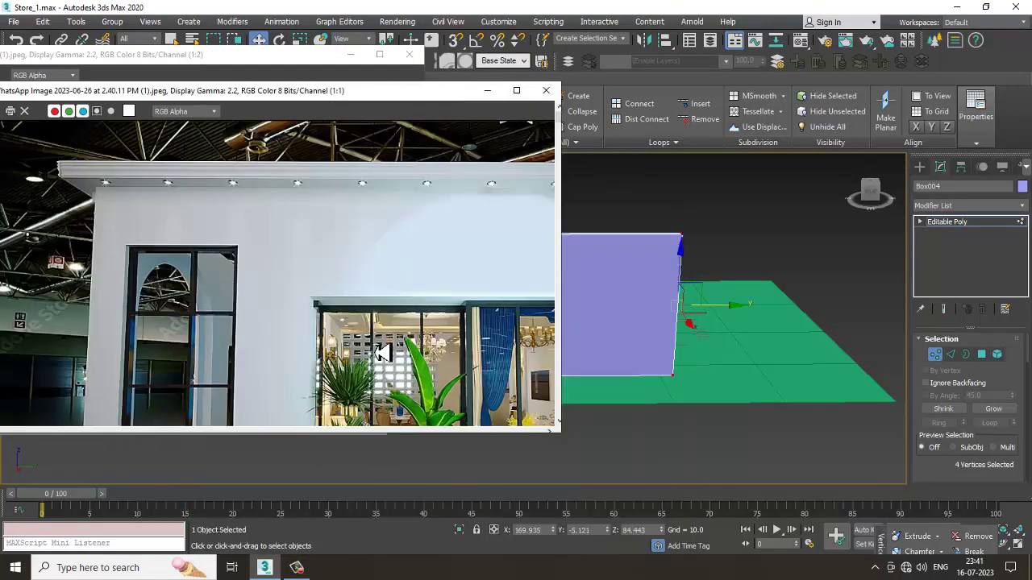
scroll(382, 352, down, 1)
drag(569, 444, 376, 426)
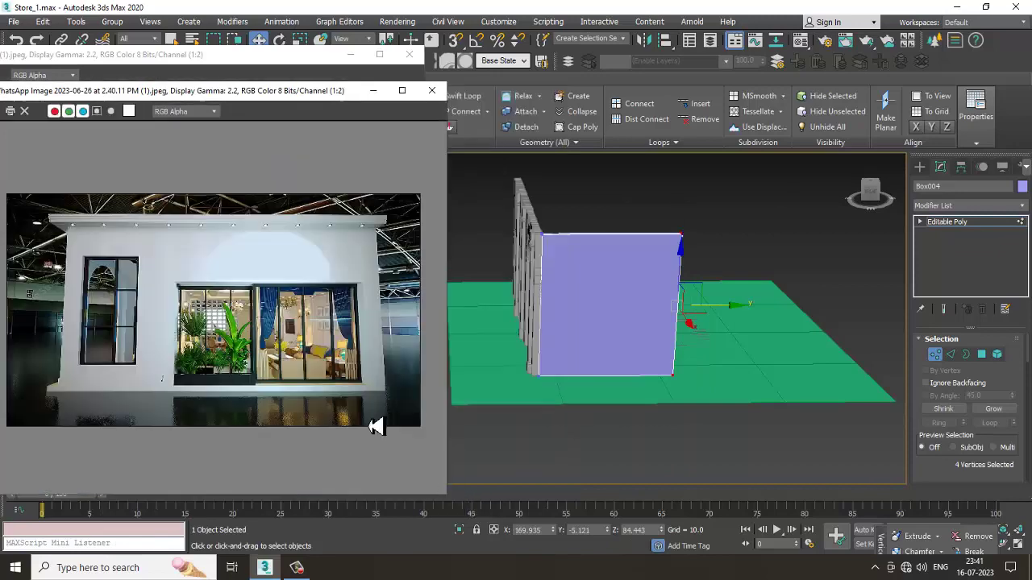
click(222, 70)
Step: Add two vertical and two horizontal edge loops to the side wall with Swift Loop, outlining a window opening
scroll(645, 310, up, 3)
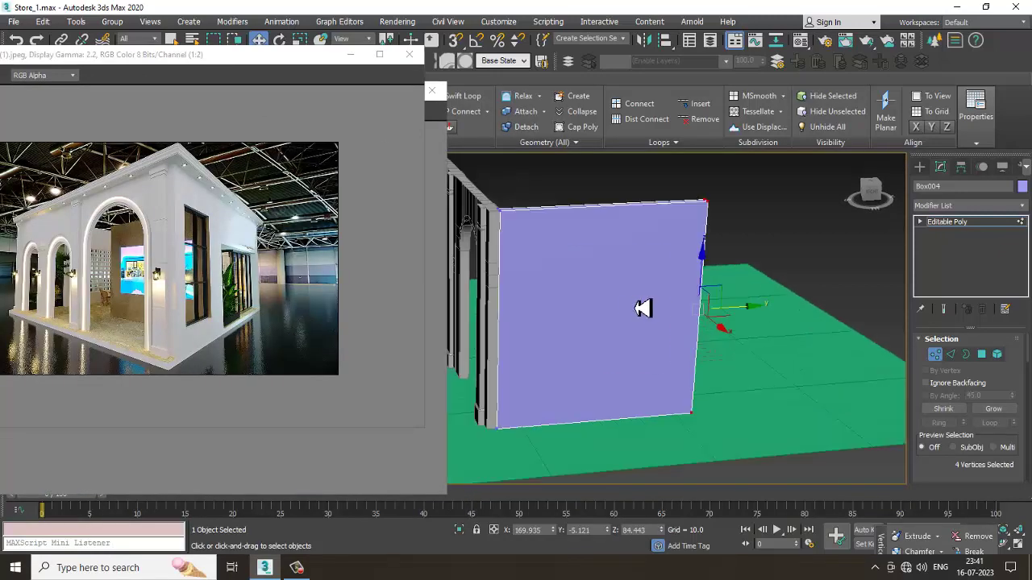
click(471, 96)
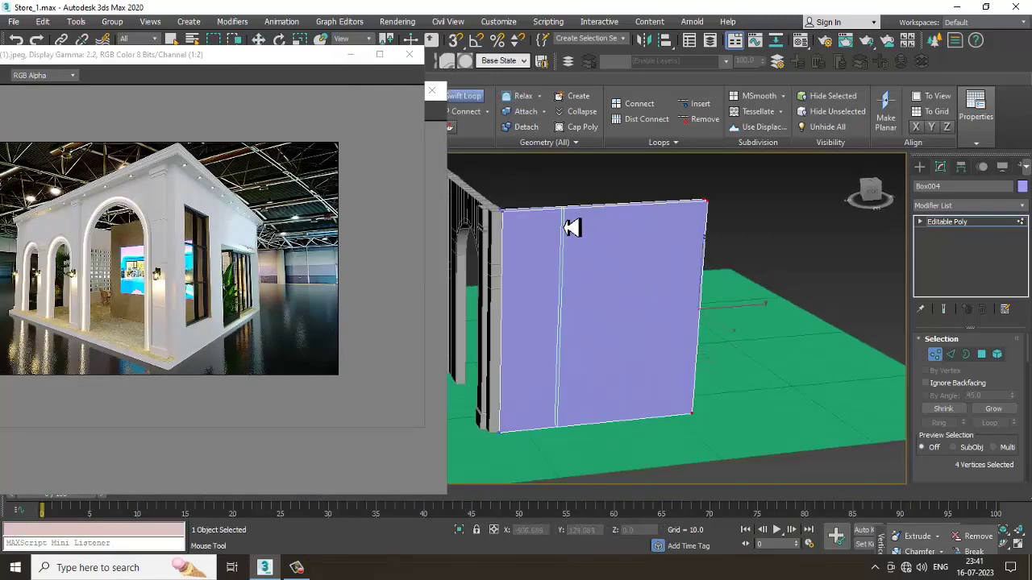
click(536, 228)
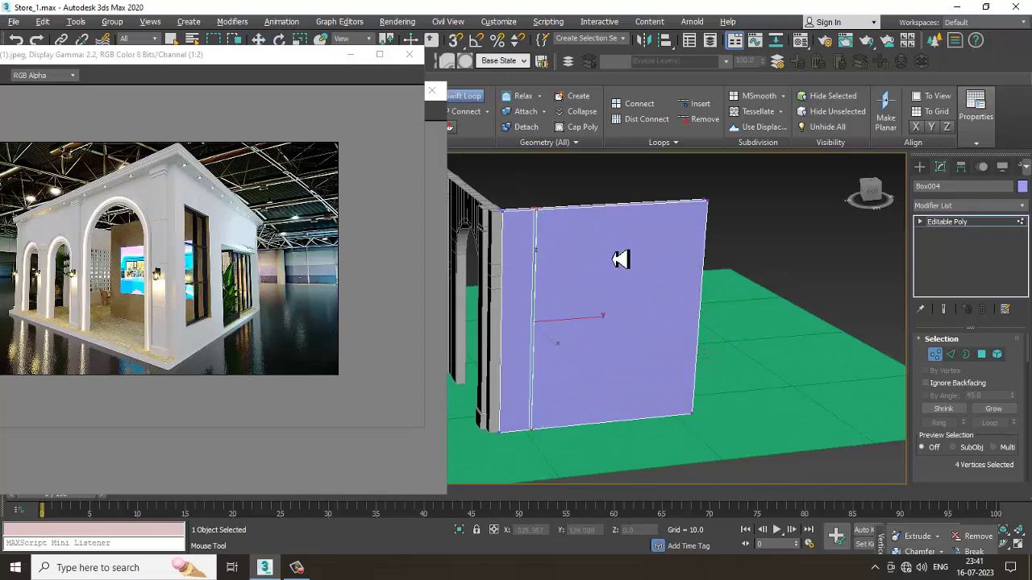
alt+middle_drag(613, 259, 569, 243)
click(651, 246)
alt+middle_drag(651, 247, 691, 248)
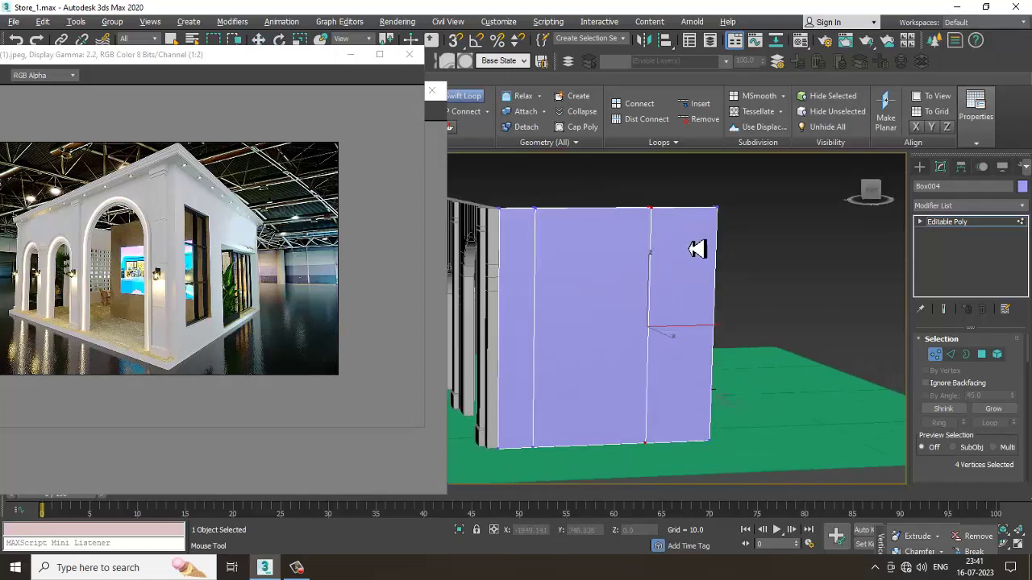
middle_drag(628, 268, 619, 375)
click(624, 260)
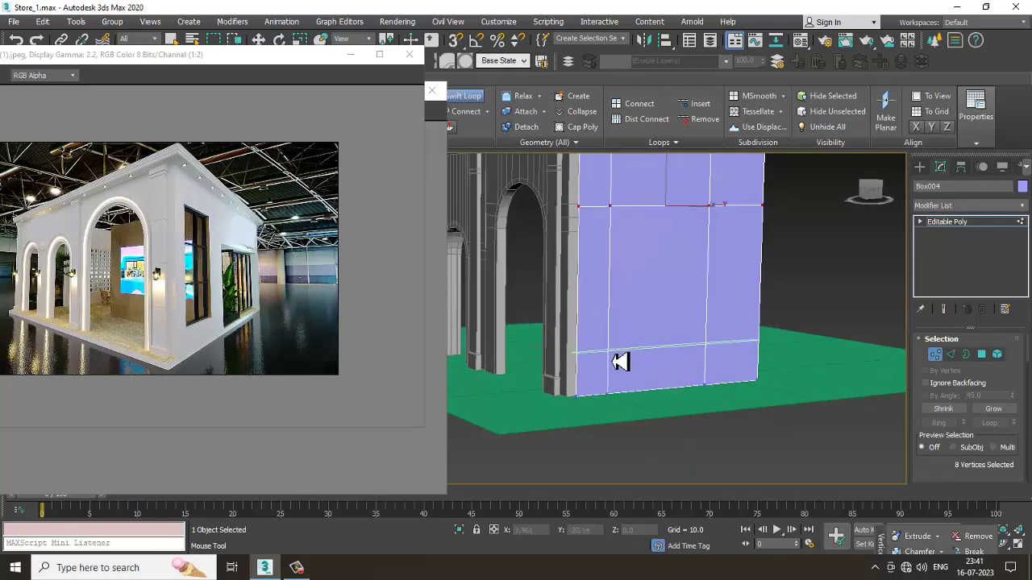
click(613, 362)
right_click(613, 362)
Step: Select the central polygons on the side wall's inner and outer faces and bridge them to cut the window opening
alt+middle_drag(612, 362, 726, 302)
key(4)
alt+middle_drag(661, 259, 686, 283)
click(686, 283)
scroll(940, 338, down, 3)
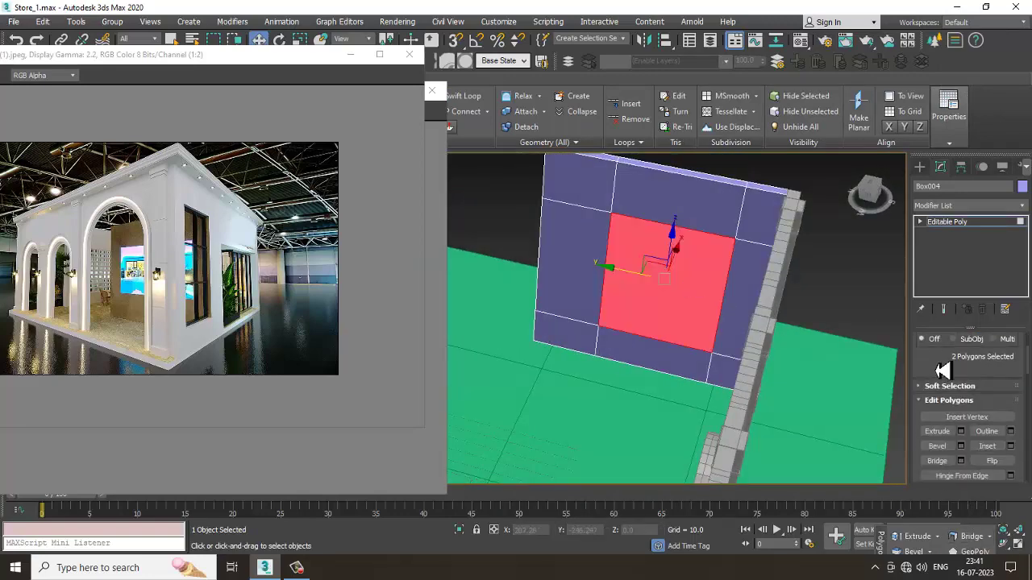
click(937, 460)
mouse_move(721, 349)
alt+middle_down()
mouse_move(605, 336)
mouse_move(730, 340)
alt+middle_up()
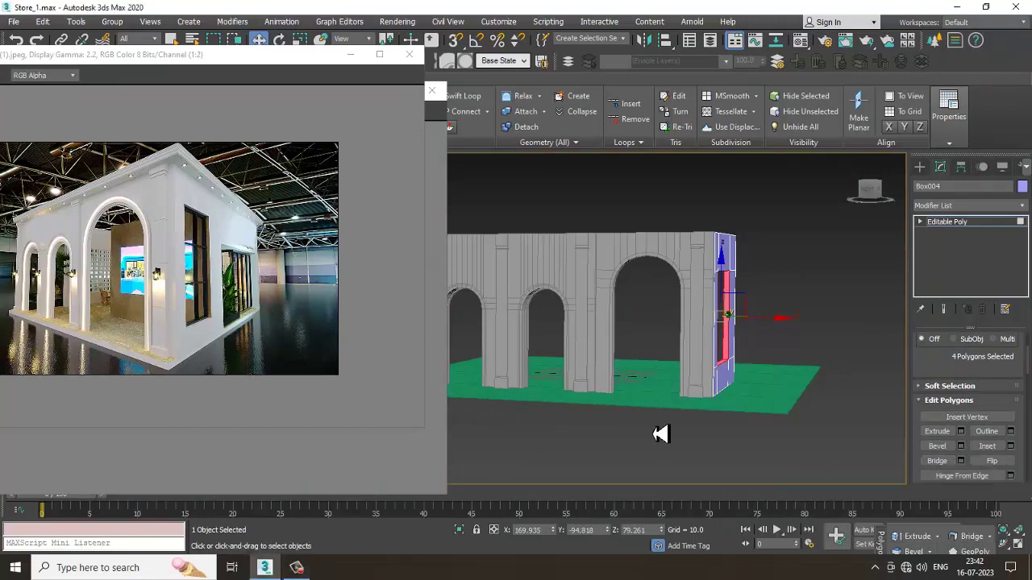
Step: Extend the side wall beyond the window by moving its eight far-end vertices along Y to about 192.6
alt+middle_drag(657, 394, 557, 387)
scroll(269, 295, up, 1)
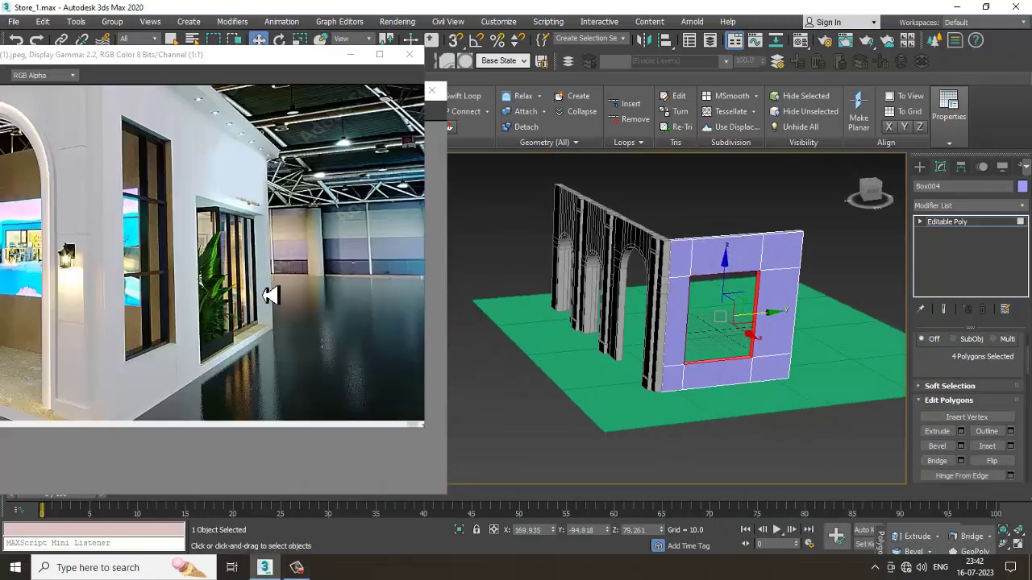
click(440, 189)
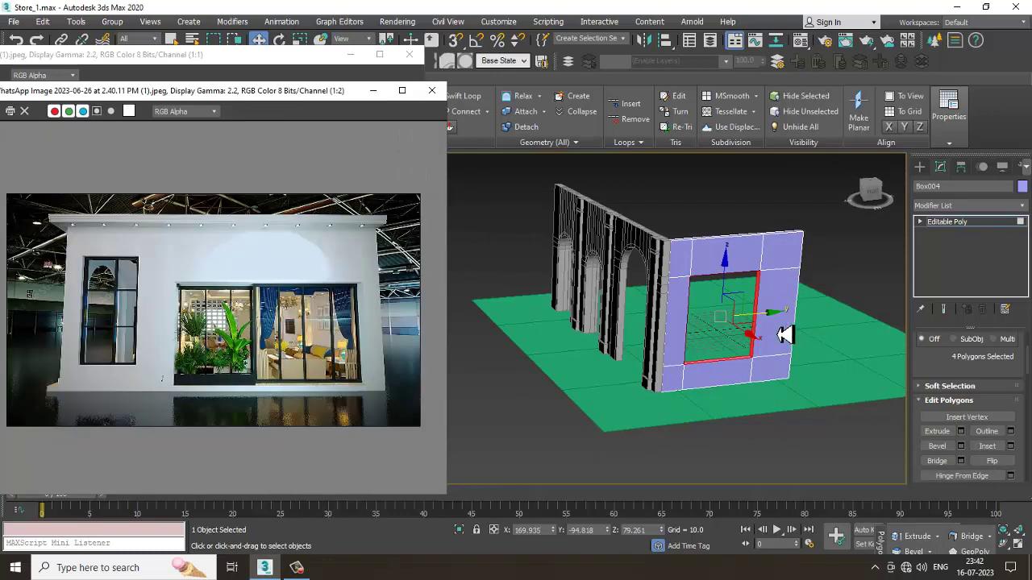
alt+middle_drag(783, 336, 633, 348)
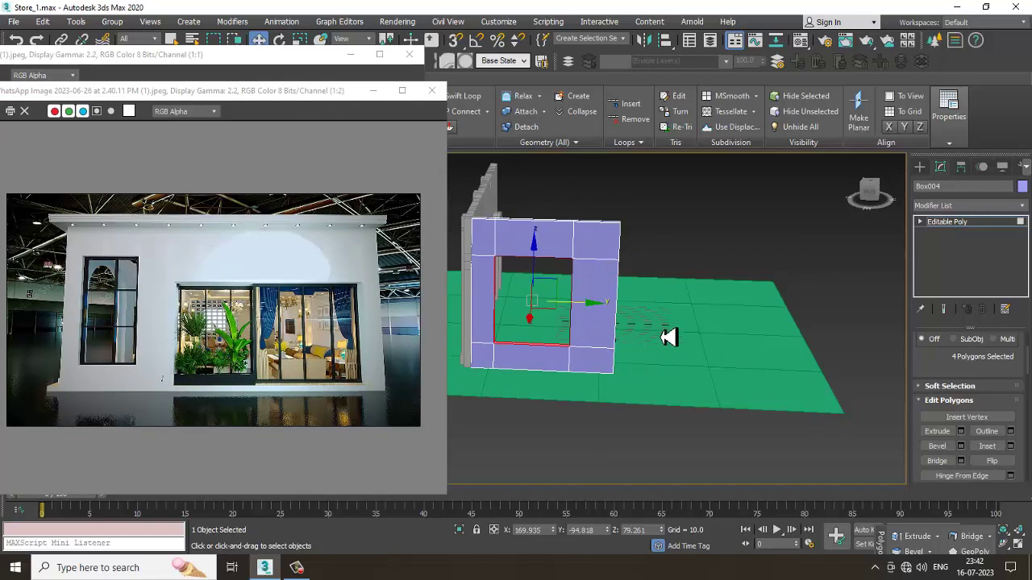
click(920, 222)
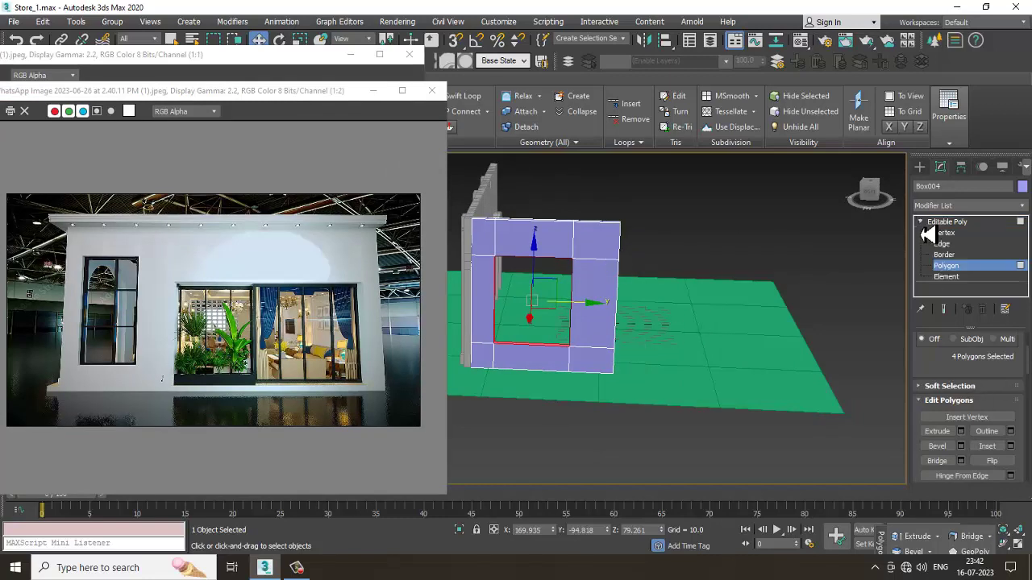
click(944, 233)
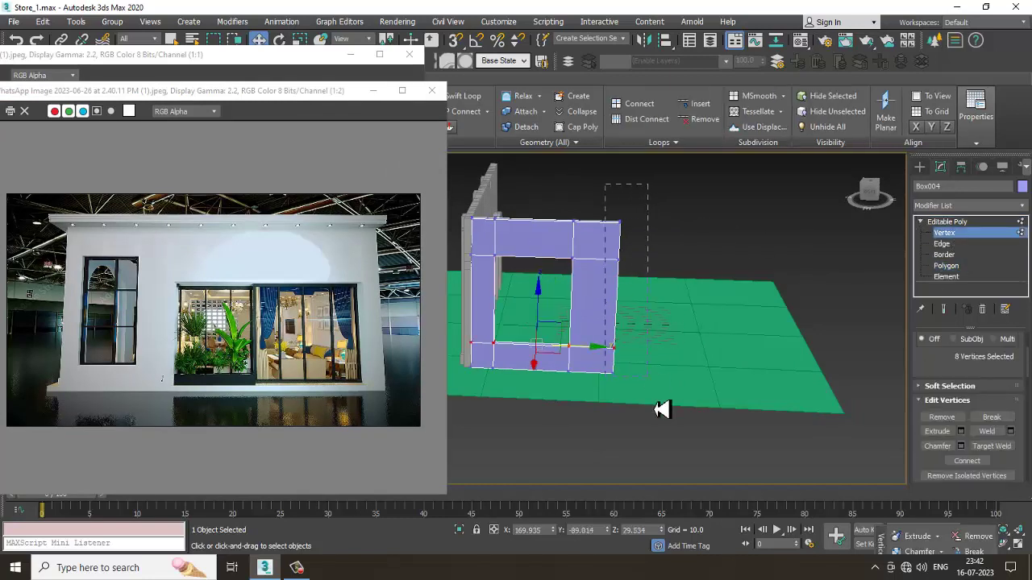
drag(661, 409, 662, 412)
drag(678, 320, 856, 336)
scroll(809, 314, up, 2)
scroll(809, 314, down, 3)
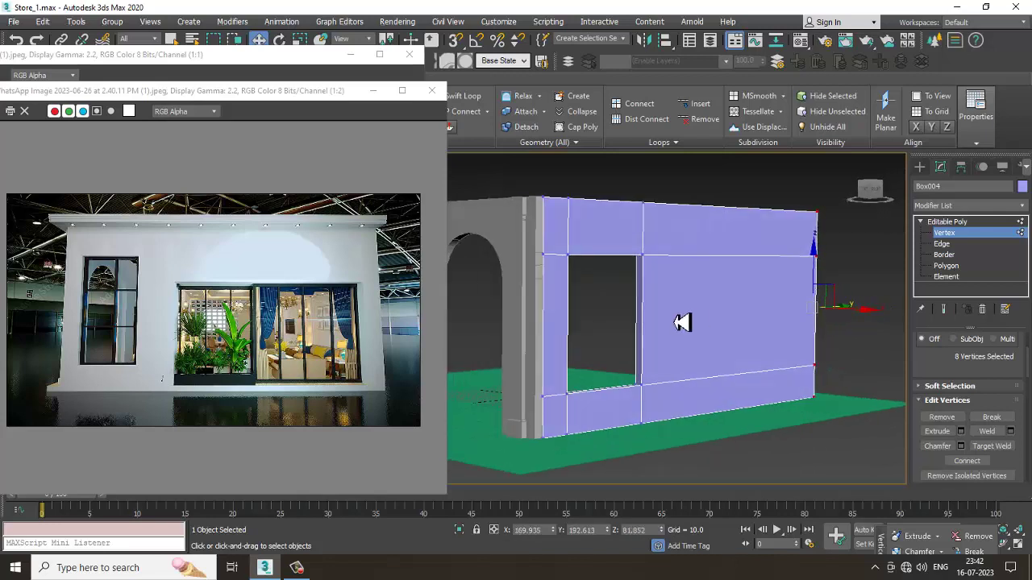
alt+middle_drag(674, 321, 672, 335)
Step: Compare the wall with the corner-view reference and shift both reference image windows aside to uncover the left viewport
click(187, 74)
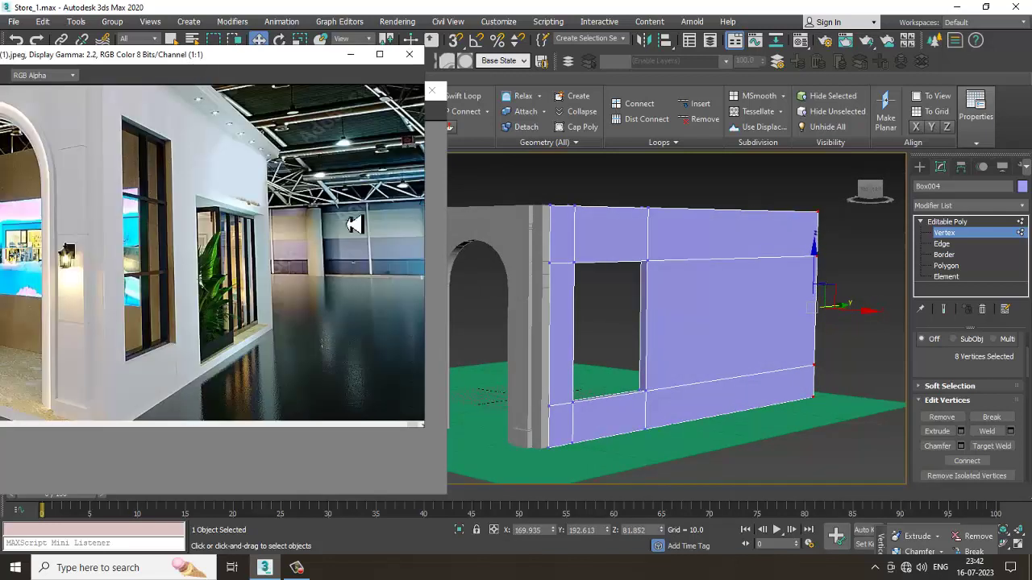
alt+middle_drag(625, 241, 617, 263)
key(alt+w)
right_click(739, 221)
key(alt+w)
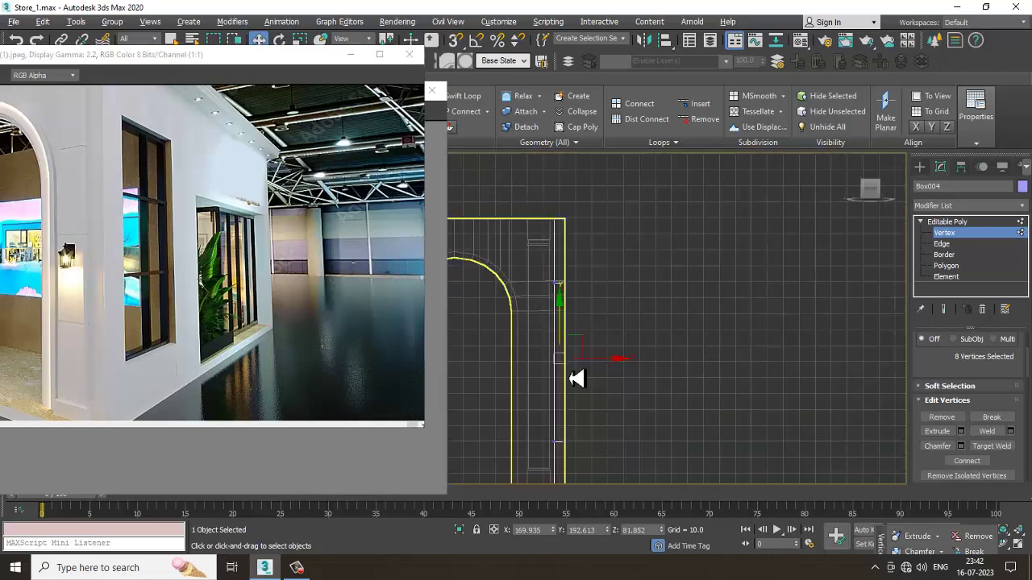
middle_drag(621, 324, 644, 324)
key(alt+w)
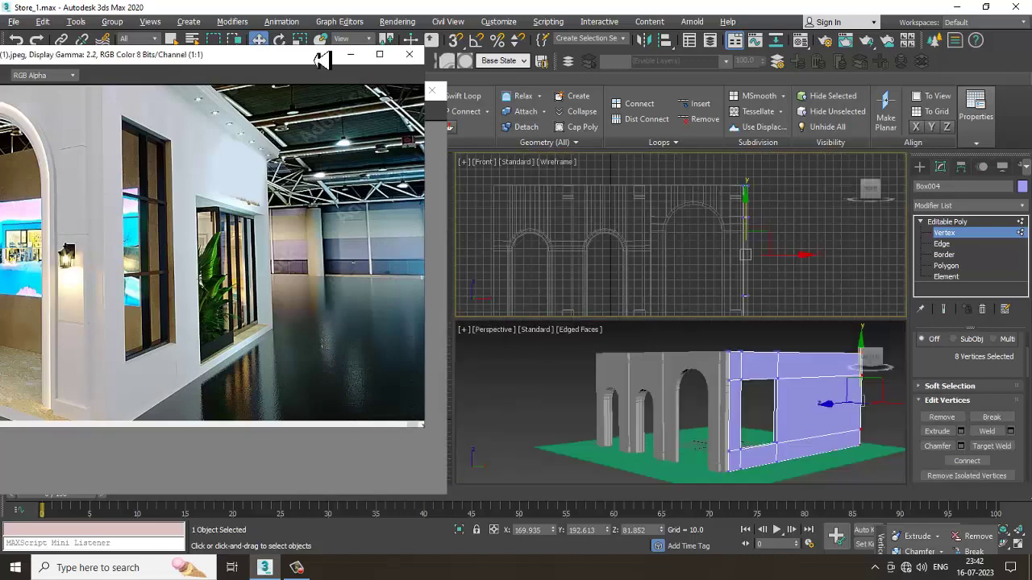
drag(322, 56, 269, 66)
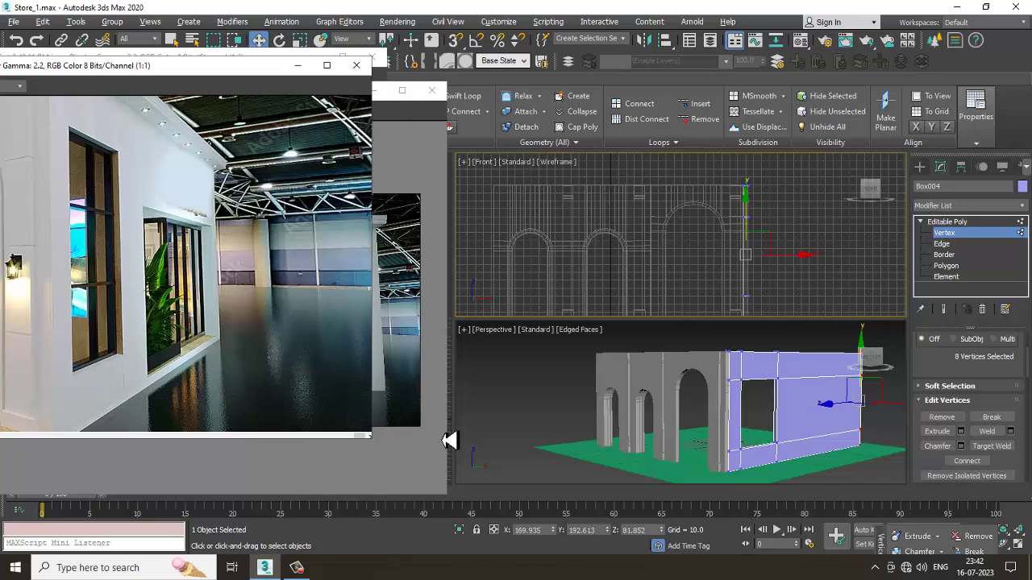
click(457, 416)
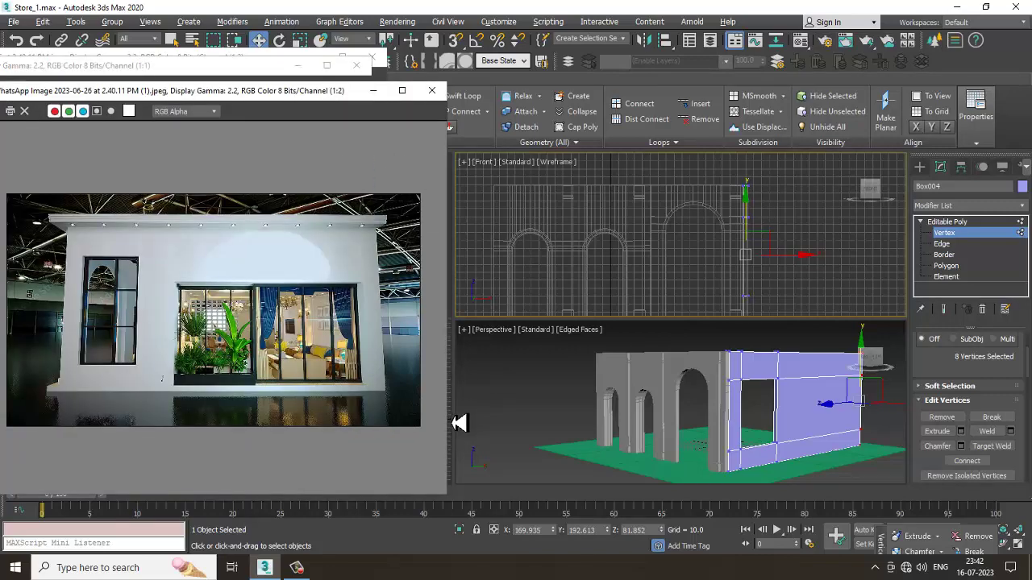
drag(456, 424, 400, 427)
Step: Draw a rectangle spline over the side wall's window opening in the left view
click(427, 434)
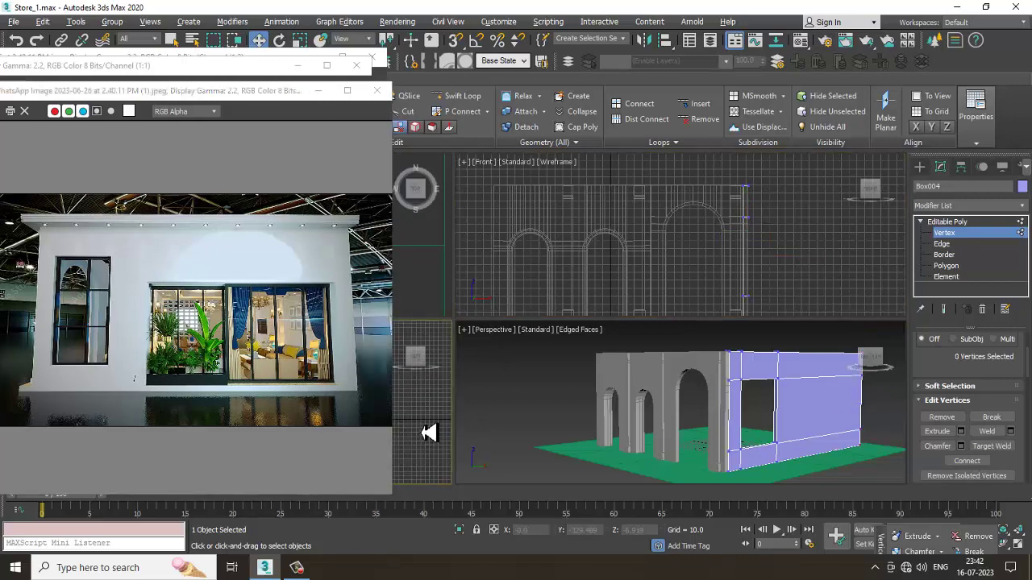
key(alt+w)
scroll(685, 327, up, 5)
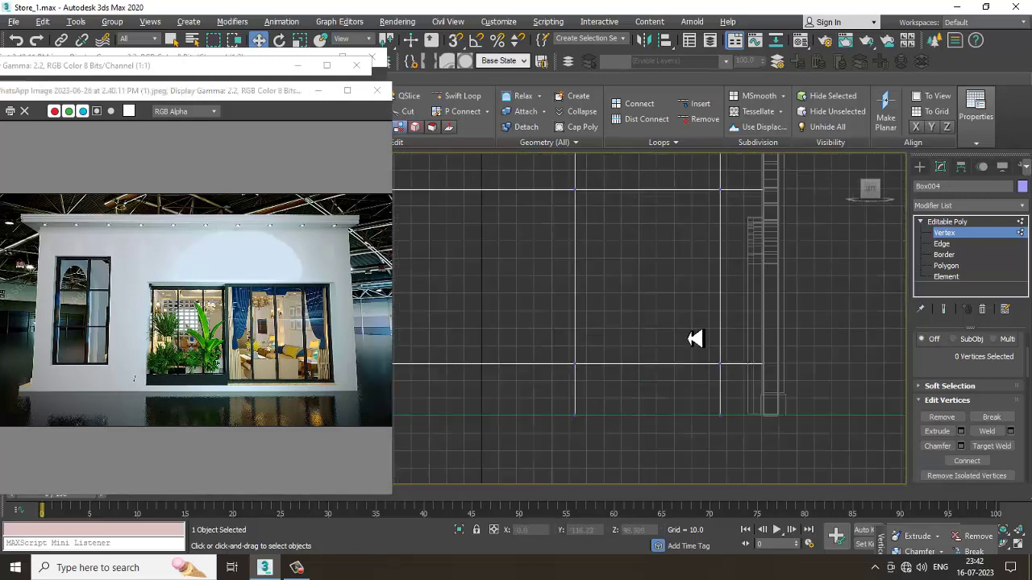
click(939, 222)
click(919, 167)
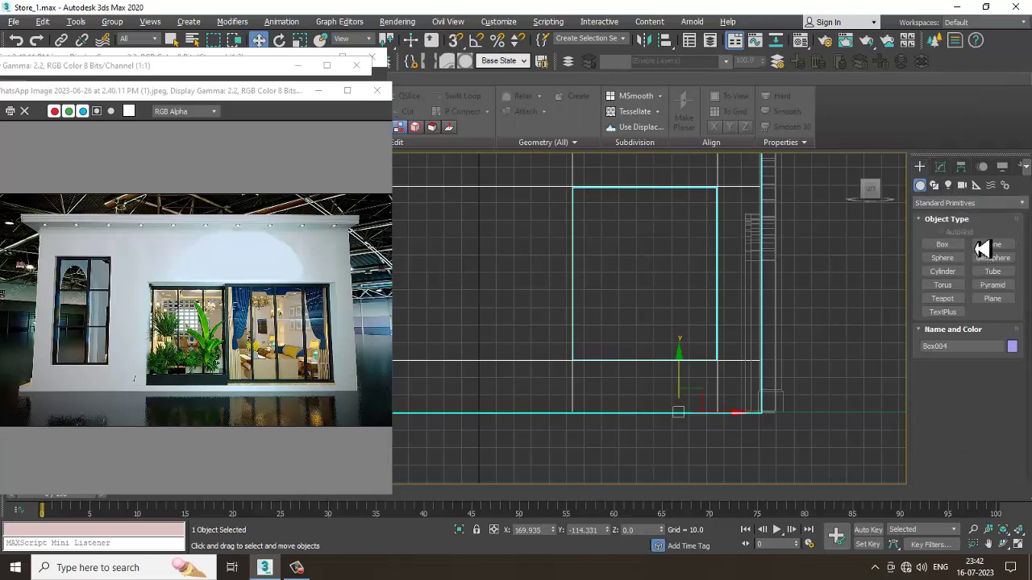
click(933, 185)
click(999, 256)
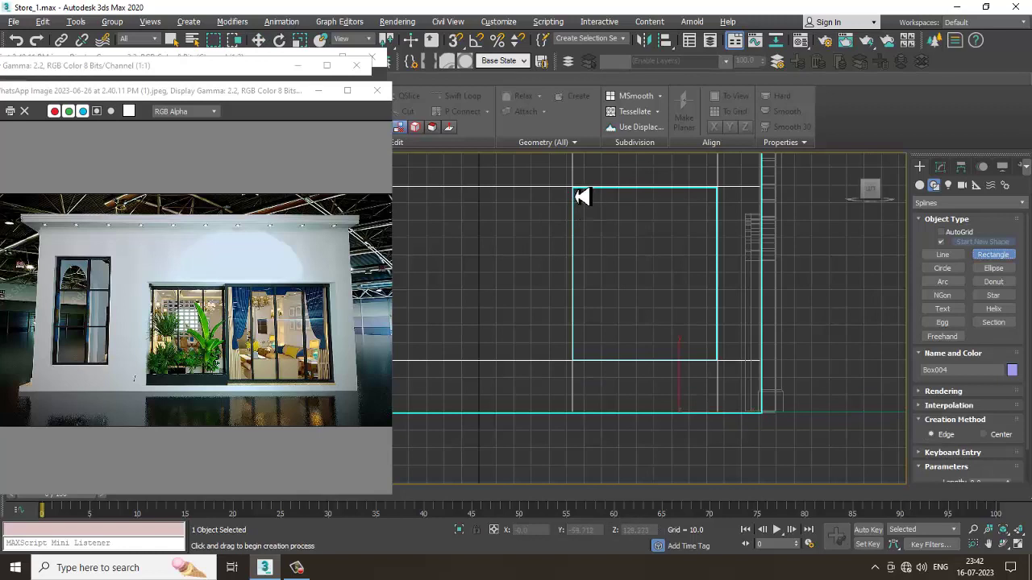
drag(574, 190, 720, 363)
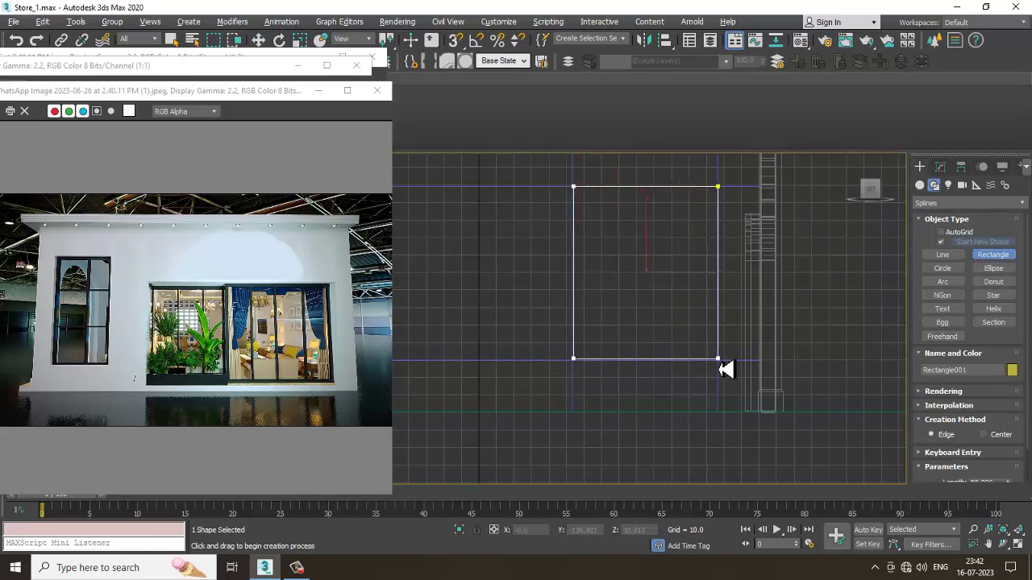
Step: Move the window rectangle along X to just outside the side wall, at about X 193.0
key(w)
key(alt+w)
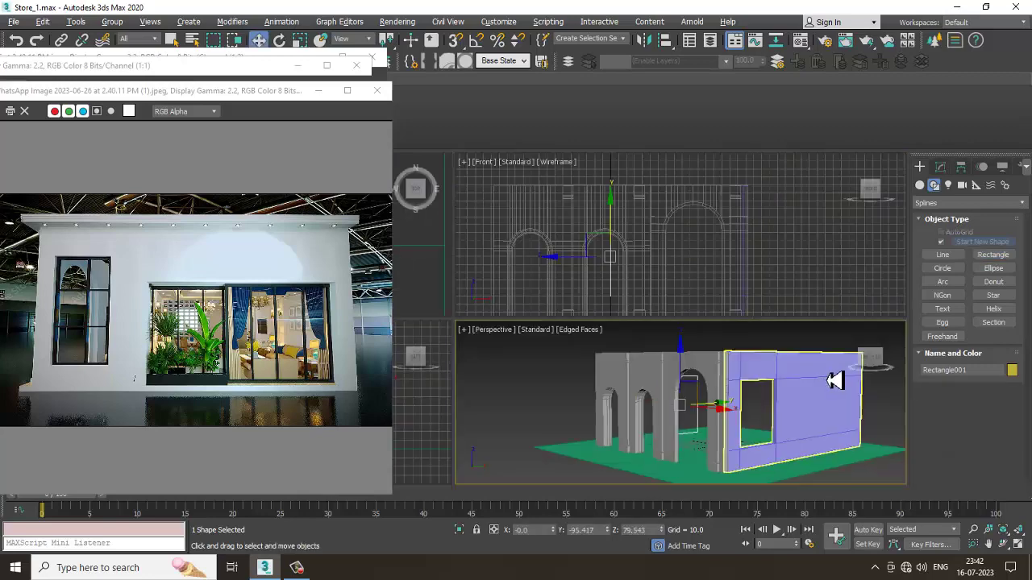
key(alt+w)
alt+middle_drag(833, 379, 576, 364)
drag(529, 360, 734, 414)
alt+middle_drag(768, 394, 736, 362)
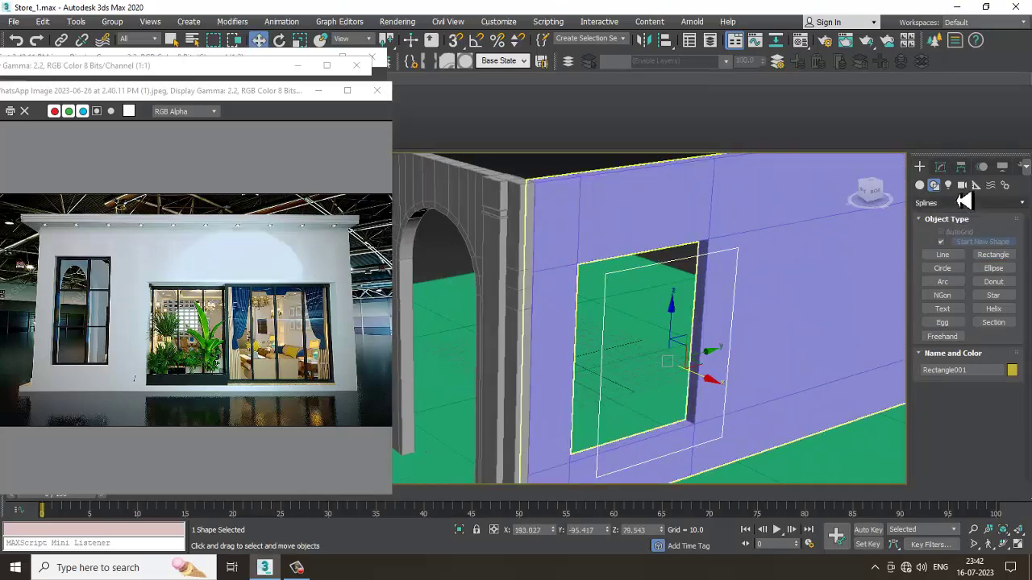
Step: Make the window rectangle show in both renderer and viewport, with a rectangular cross-section
click(940, 167)
click(941, 345)
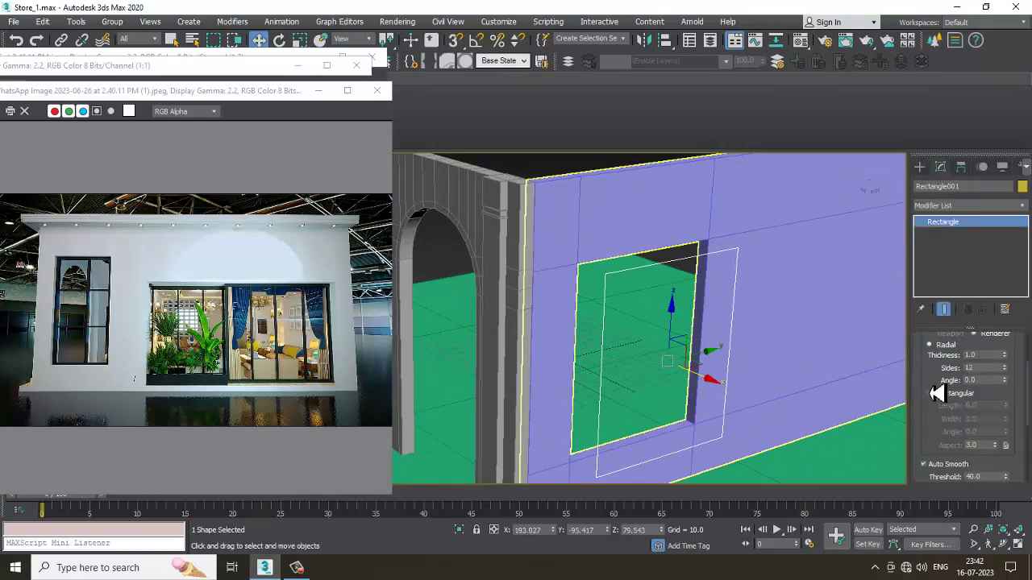
click(926, 363)
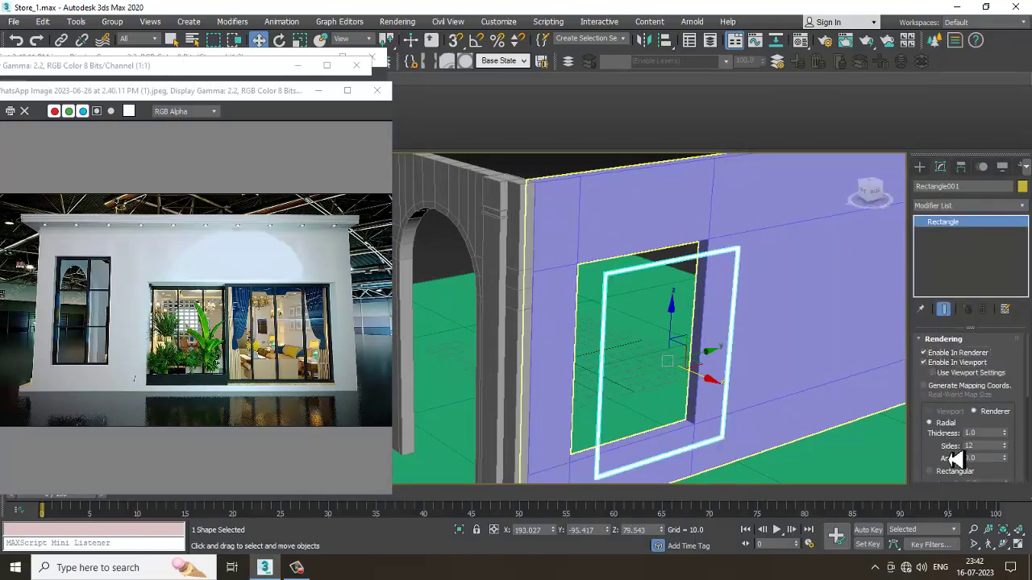
scroll(957, 443, down, 2)
click(953, 428)
scroll(709, 354, up, 4)
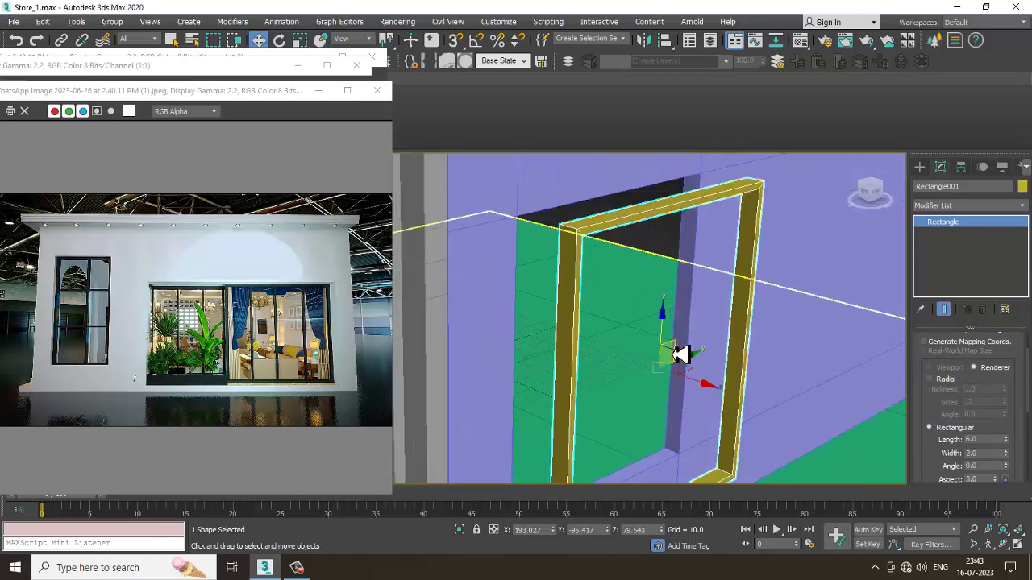
Step: Reduce the frame's cross-section to length 4.2 and width 1.32, and move the frame into the wall opening at about X 169.5
drag(1013, 449, 1022, 484)
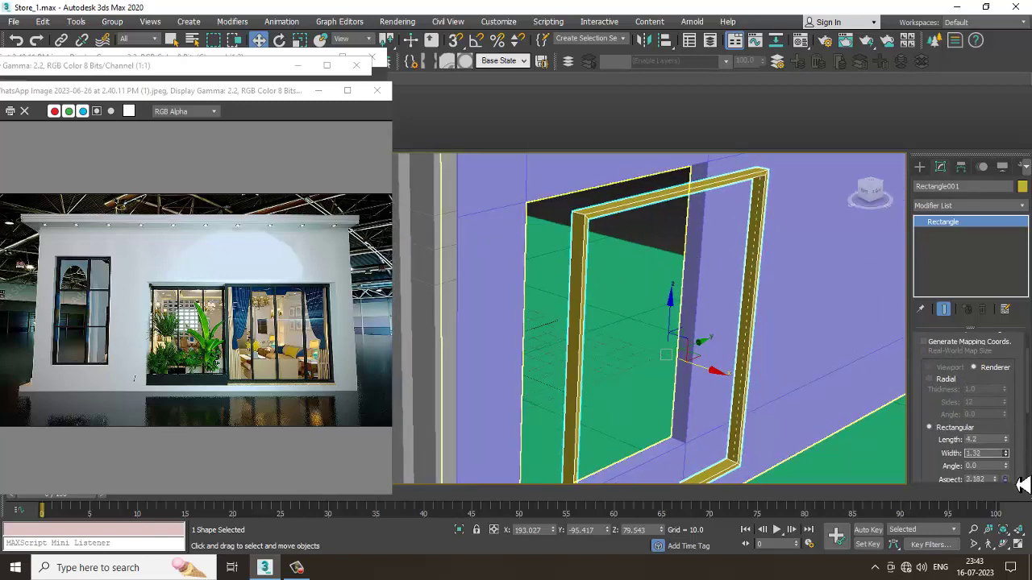
alt+middle_drag(693, 383, 660, 367)
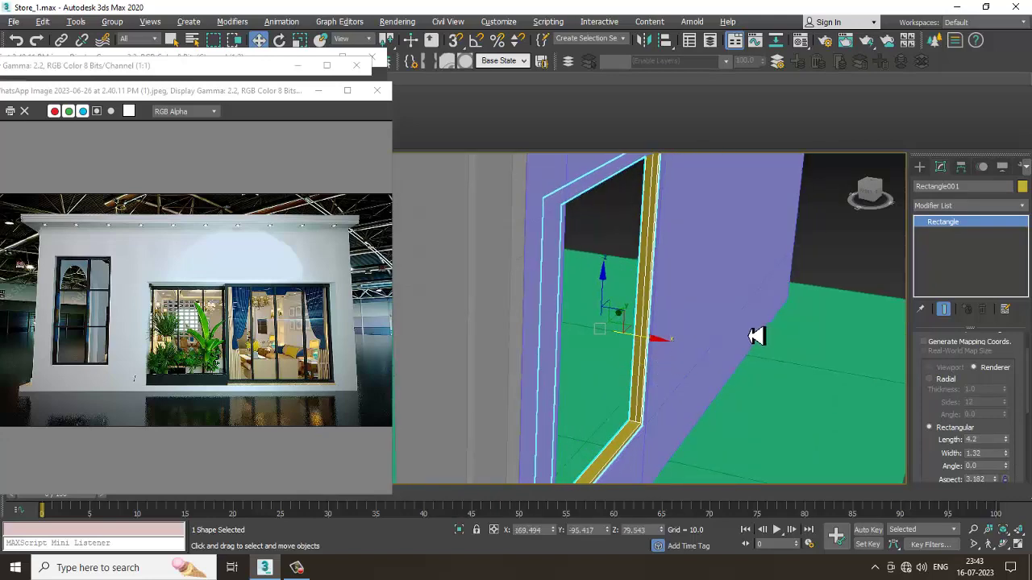
key(f)
alt+middle_drag(668, 306, 686, 307)
key(alt+w)
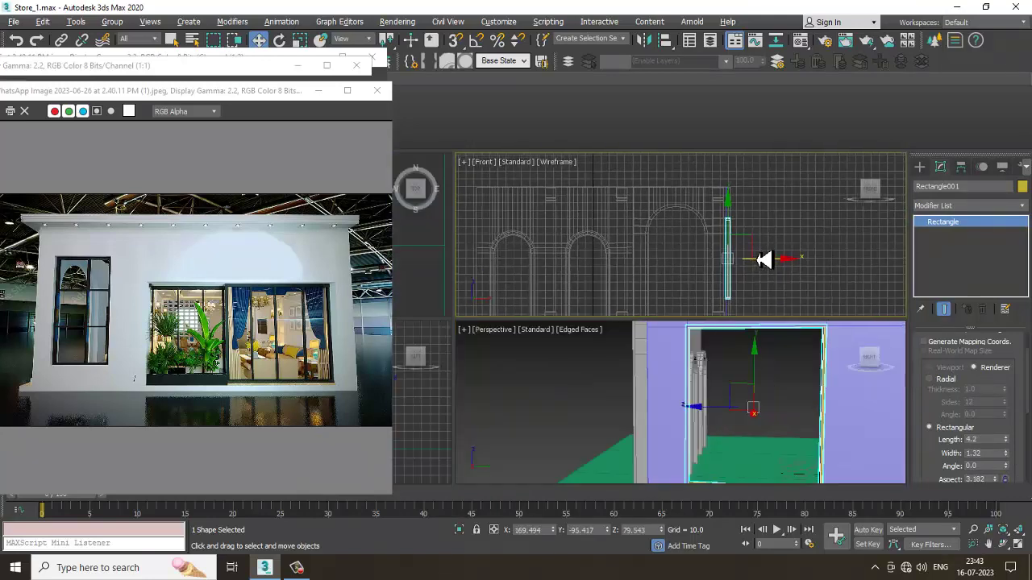
key(alt+w)
scroll(585, 313, down, 2)
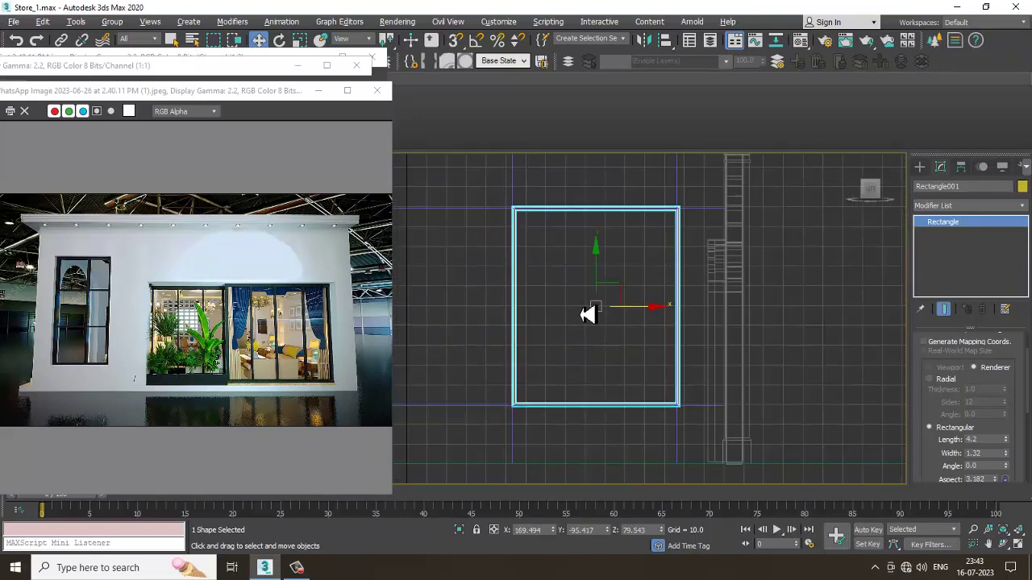
Step: Set the window frame's cross-section length to 4.2 and its width to about 1.73
scroll(584, 312, up, 2)
right_click(516, 176)
mouse_move(568, 303)
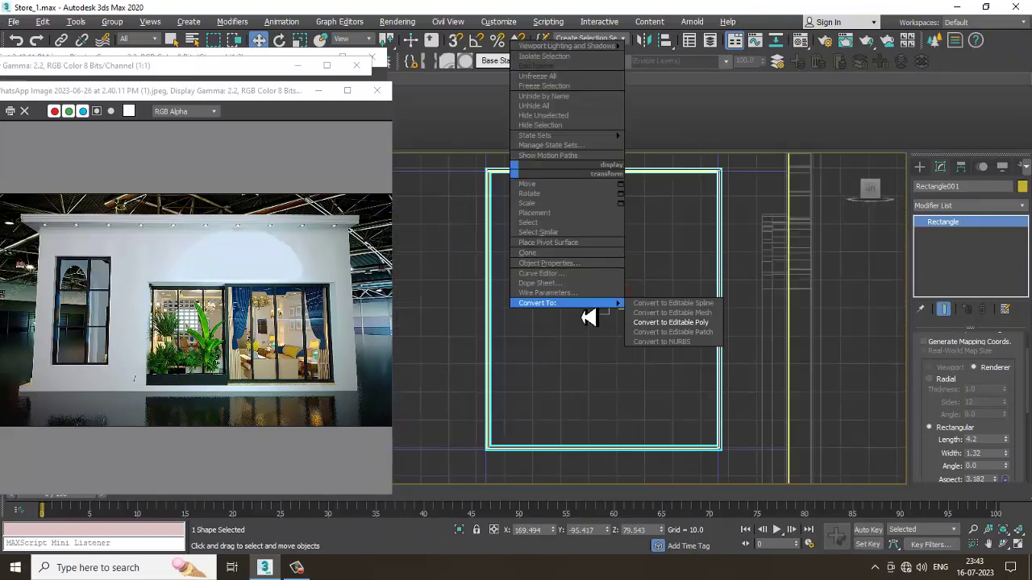
click(935, 406)
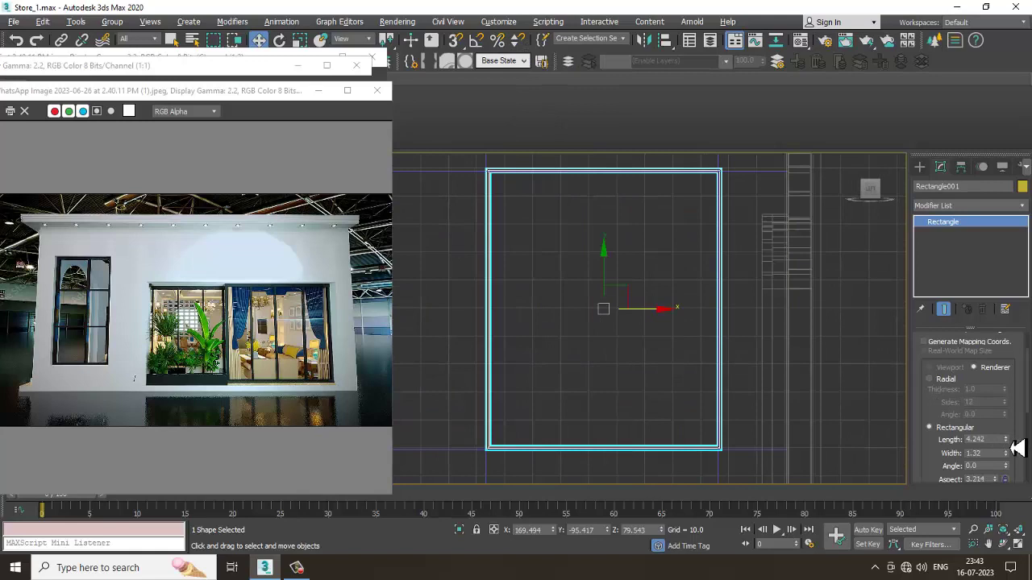
text(4.2)
key(Return)
drag(1012, 462, 1013, 442)
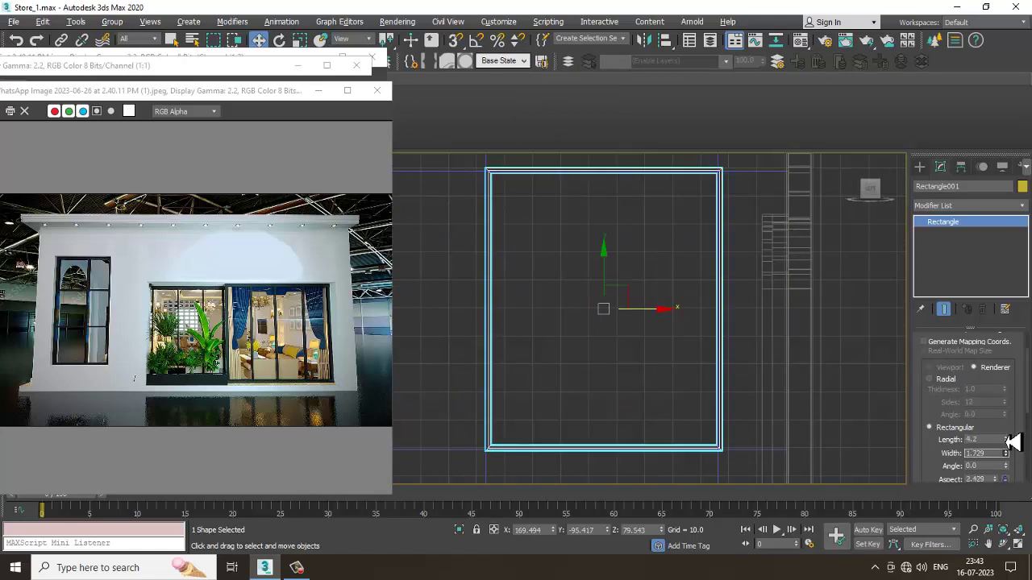
Step: Convert the window frame rectangle to an Editable Poly and work on its vertices
right_click(514, 178)
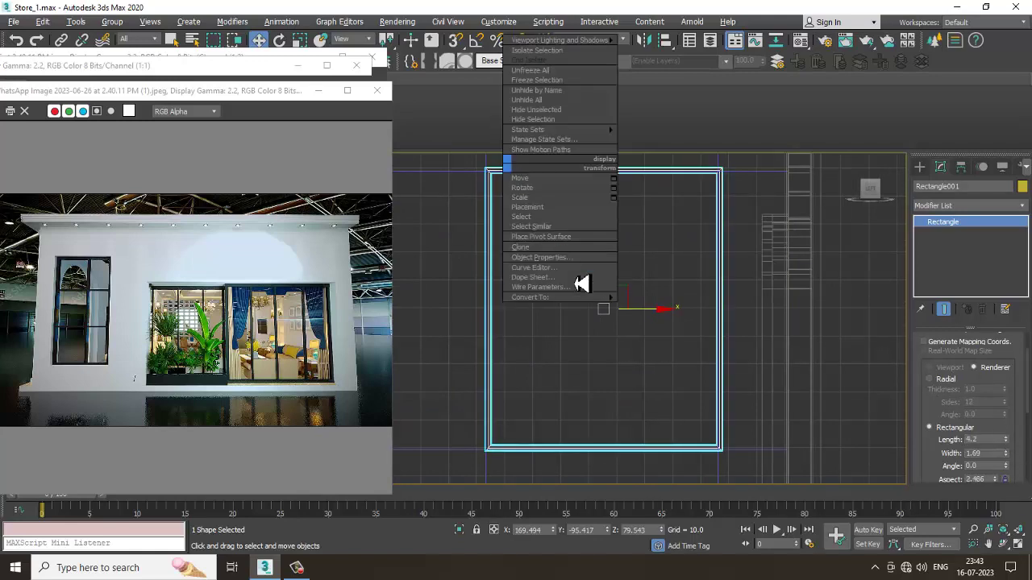
mouse_move(594, 307)
click(653, 316)
key(1)
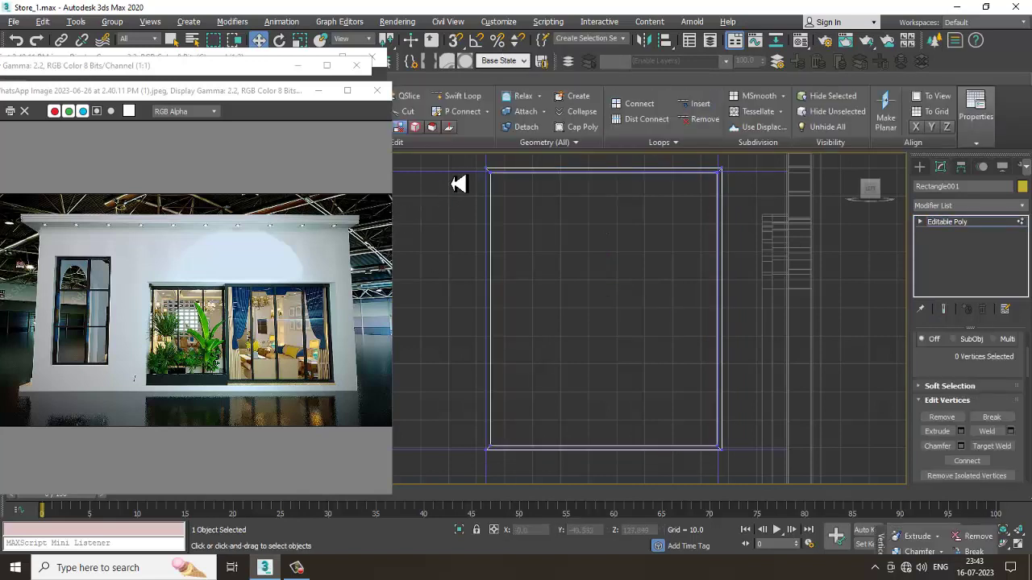
Step: Shift the vertices of the frame's two vertical sides along X so the frame fits the wall opening
drag(511, 276, 538, 504)
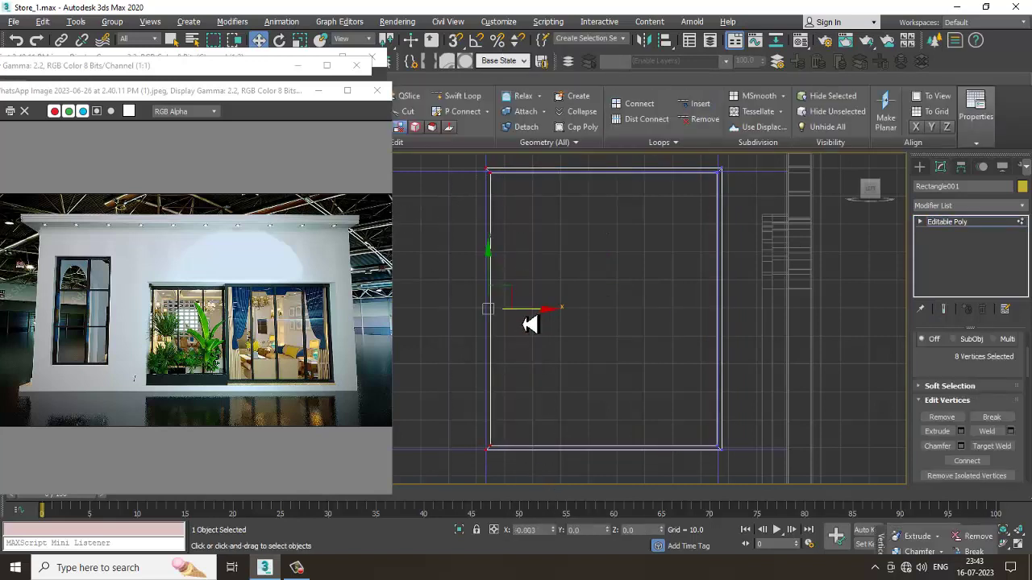
drag(760, 367, 790, 501)
mouse_move(770, 320)
mouse_down()
mouse_move(755, 322)
mouse_move(764, 322)
mouse_up()
key(alt+w)
alt+middle_drag(774, 410, 538, 231)
key(alt+w)
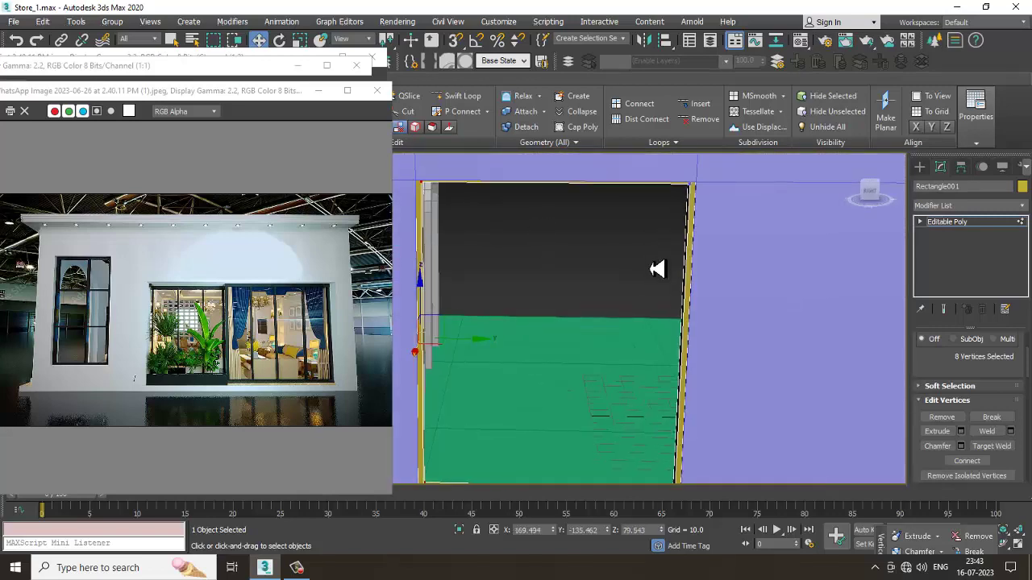
key(alt+w)
middle_drag(755, 250, 729, 250)
middle_drag(444, 426, 438, 423)
key(alt+w)
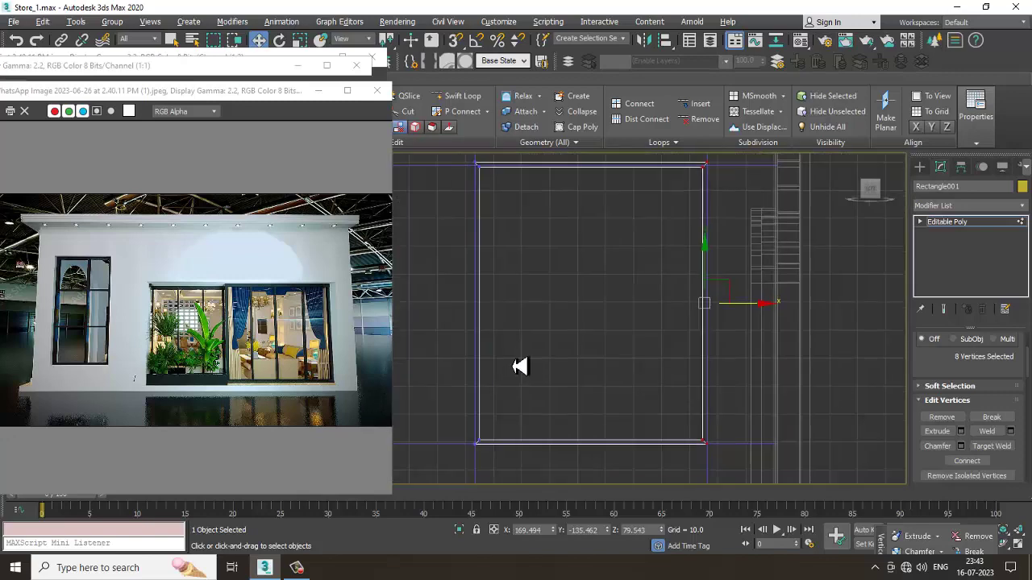
Step: Connect the frame's upper and lower horizontal edges with one segment
middle_drag(563, 350, 583, 379)
key(2)
scroll(593, 238, down, 3)
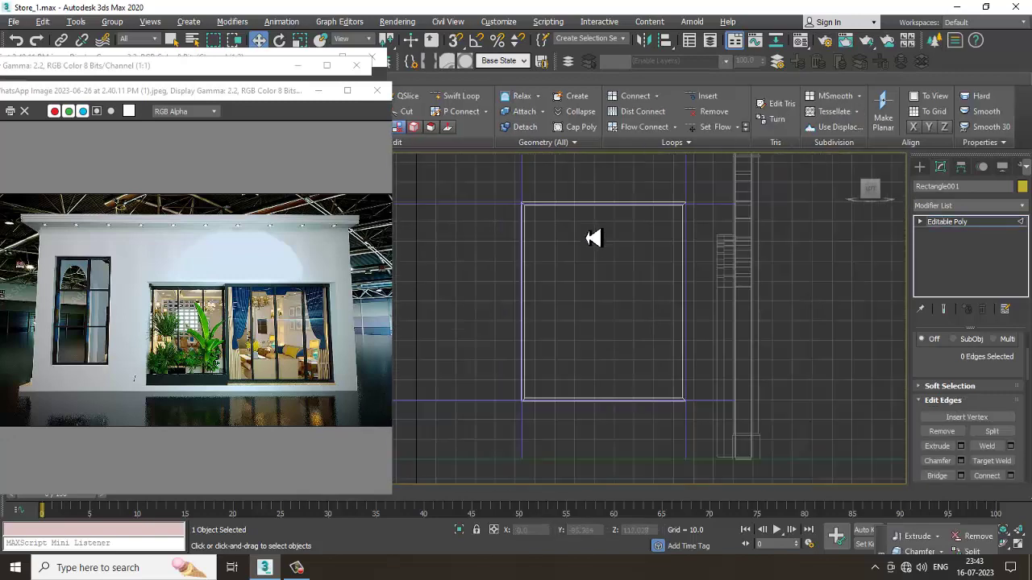
drag(590, 242, 613, 473)
click(1010, 475)
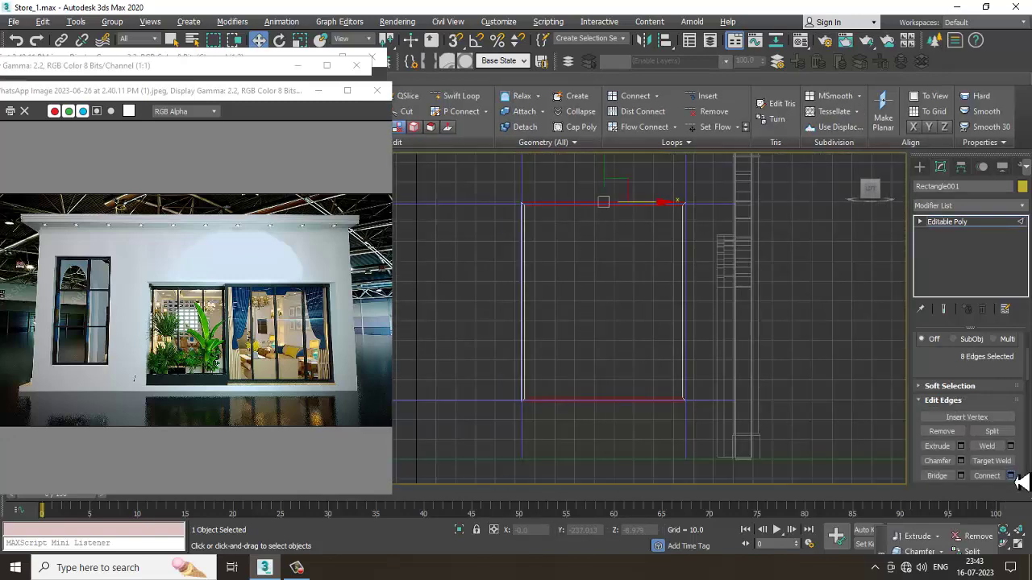
click(461, 382)
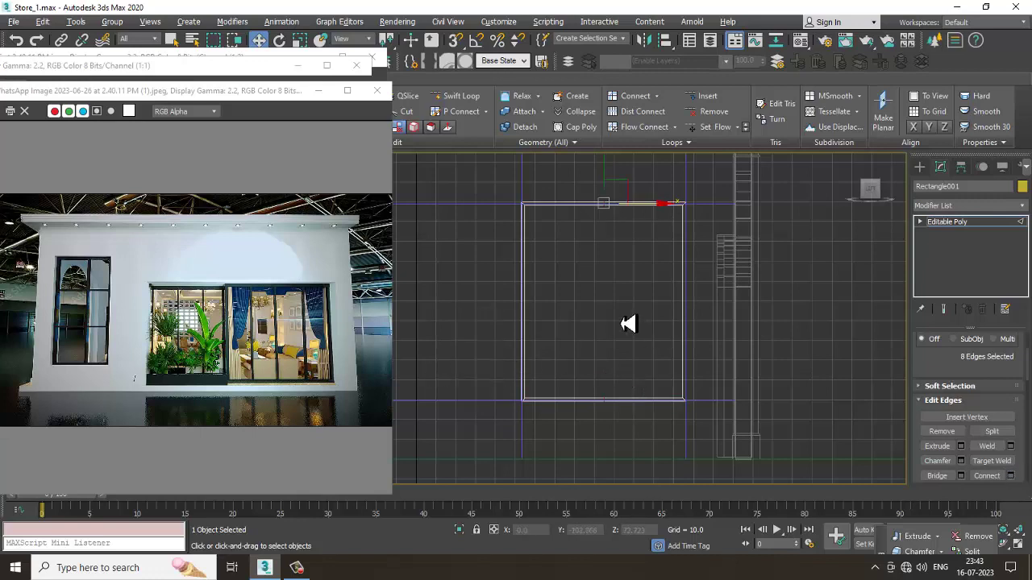
Step: Line up the new vertices in one column by scaling along X, and shift them about 6 units in negative X
key(1)
drag(576, 175, 637, 449)
key(r)
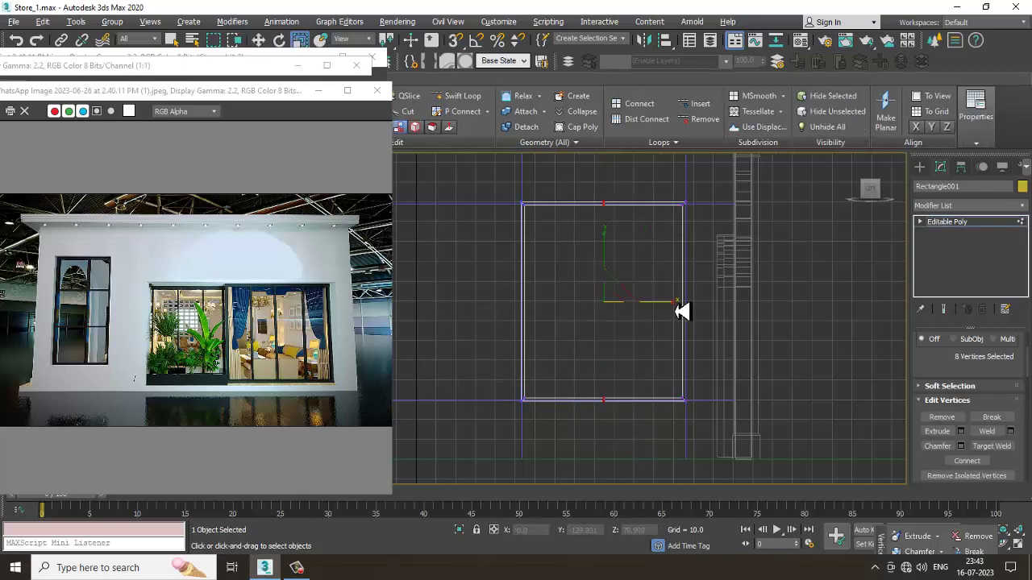
key(w)
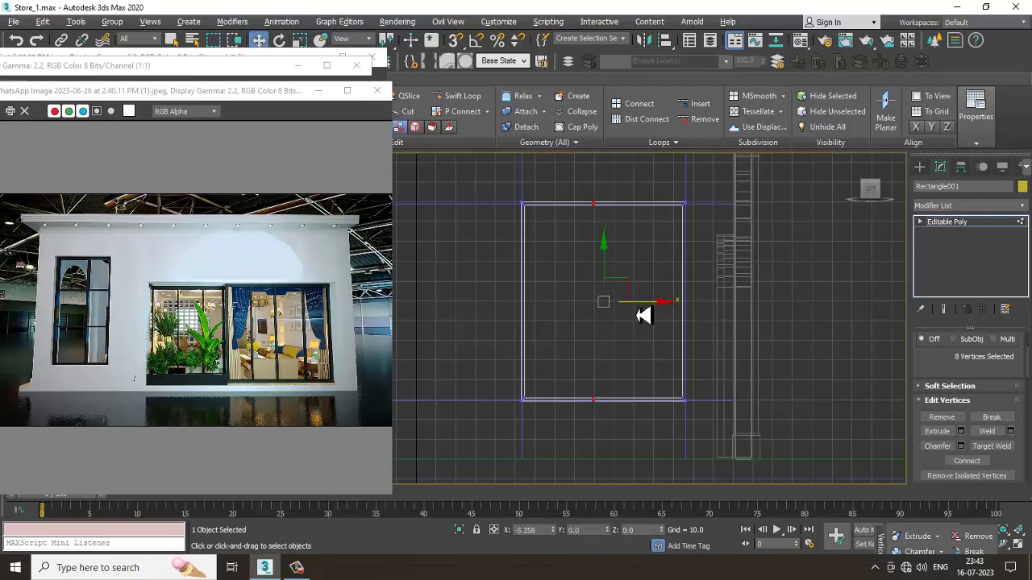
Step: Connect the wider portions of the frame's upper and lower edges with one segment
key(2)
drag(638, 199, 659, 429)
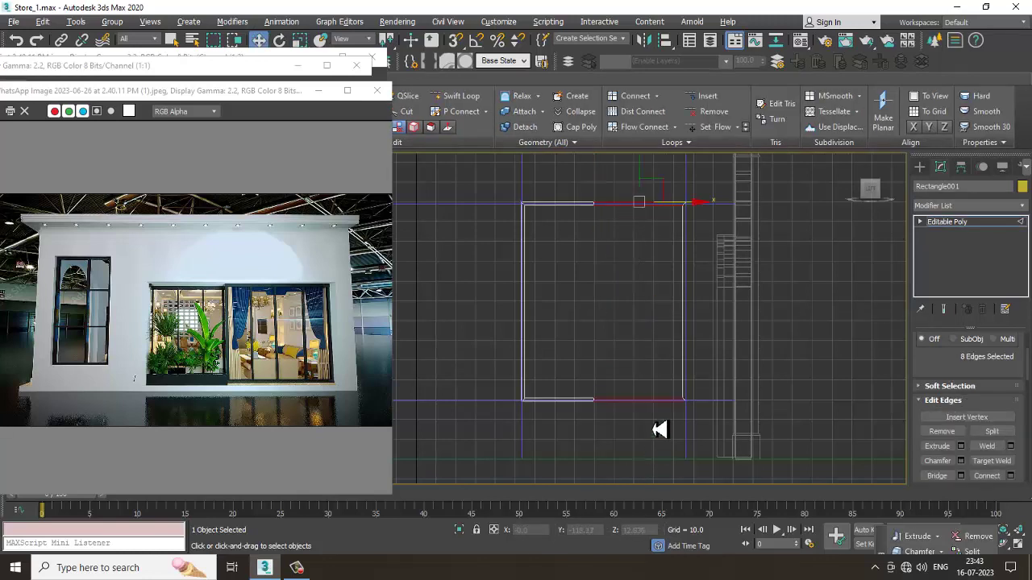
click(1010, 476)
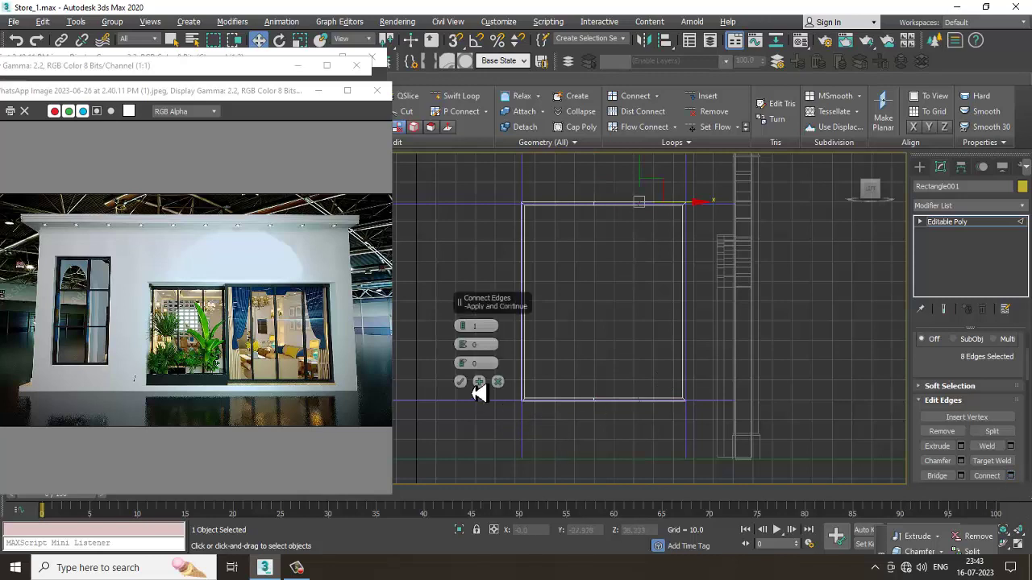
click(463, 386)
Step: Align the second column of vertices along X and move it close beside the first, at about Y -91.3
key(1)
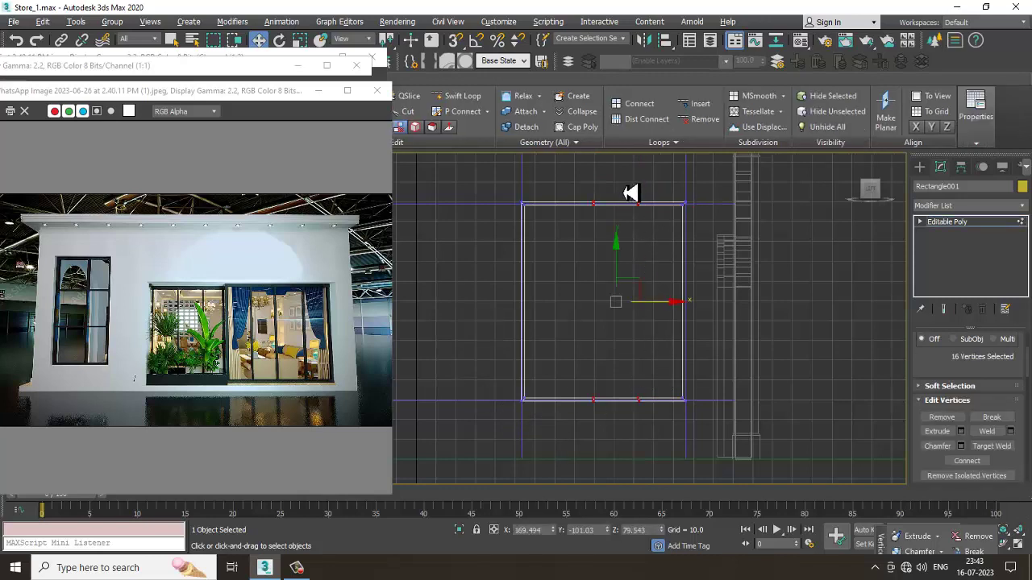
drag(675, 446, 678, 451)
key(r)
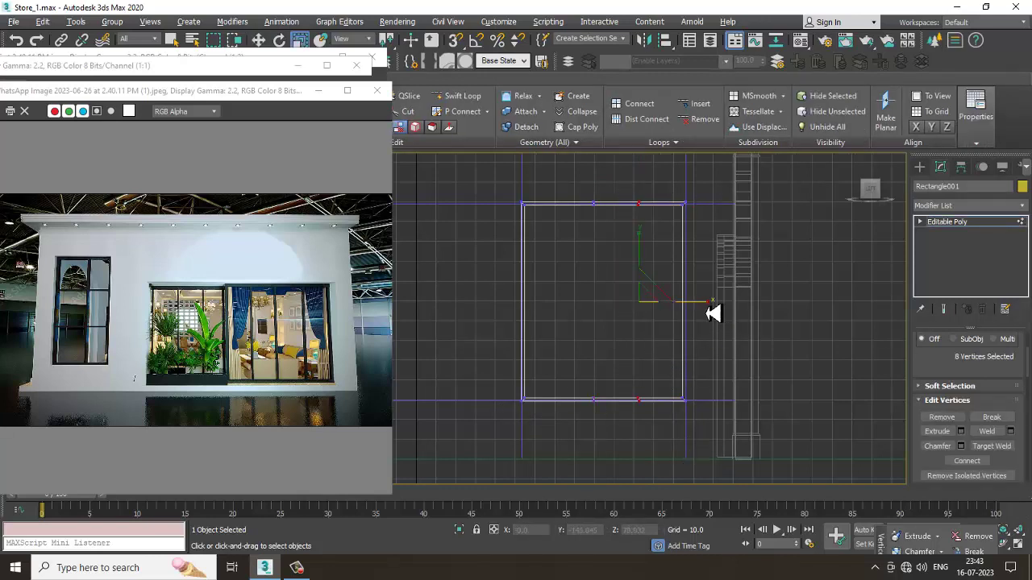
scroll(575, 286, up, 2)
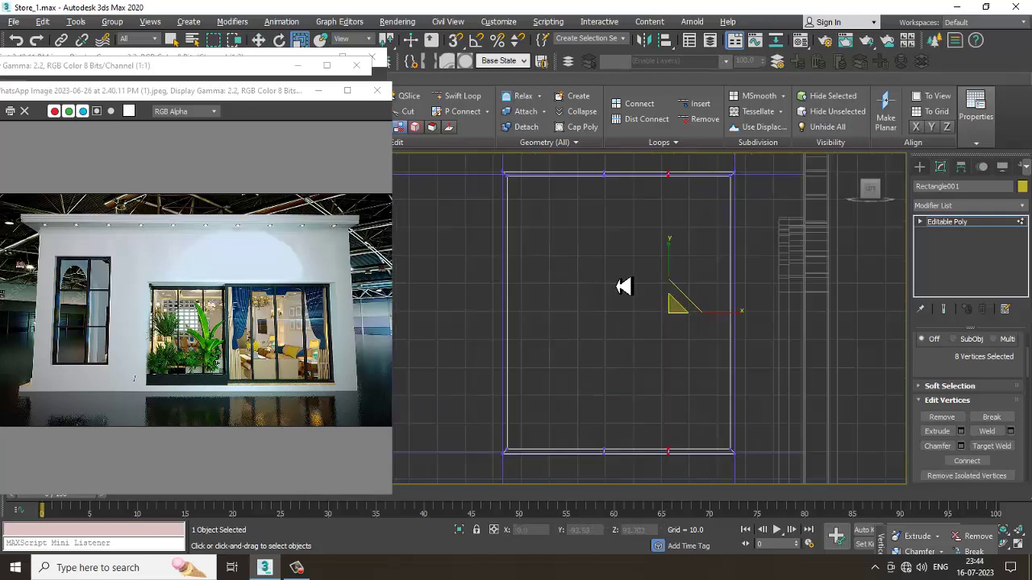
key(w)
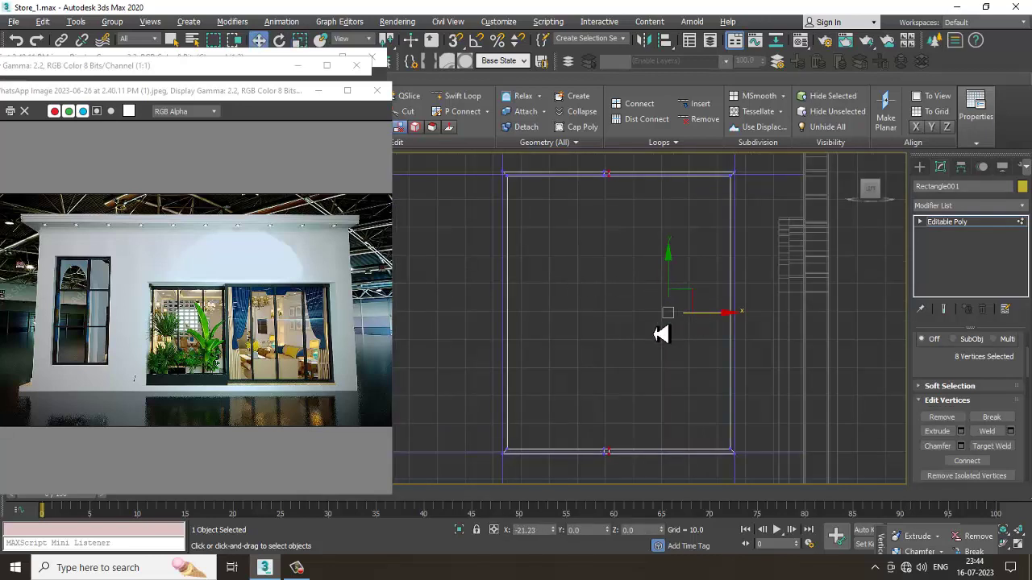
drag(662, 334, 661, 333)
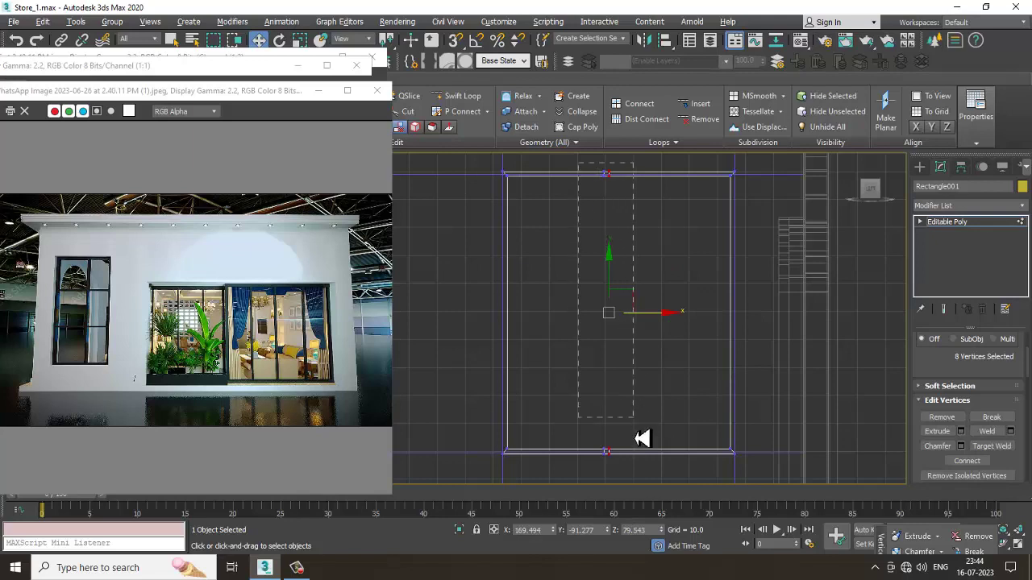
Step: Move both columns of vertices together along the frame to about Y -86.4 to position the vertical mullion
drag(641, 438, 676, 420)
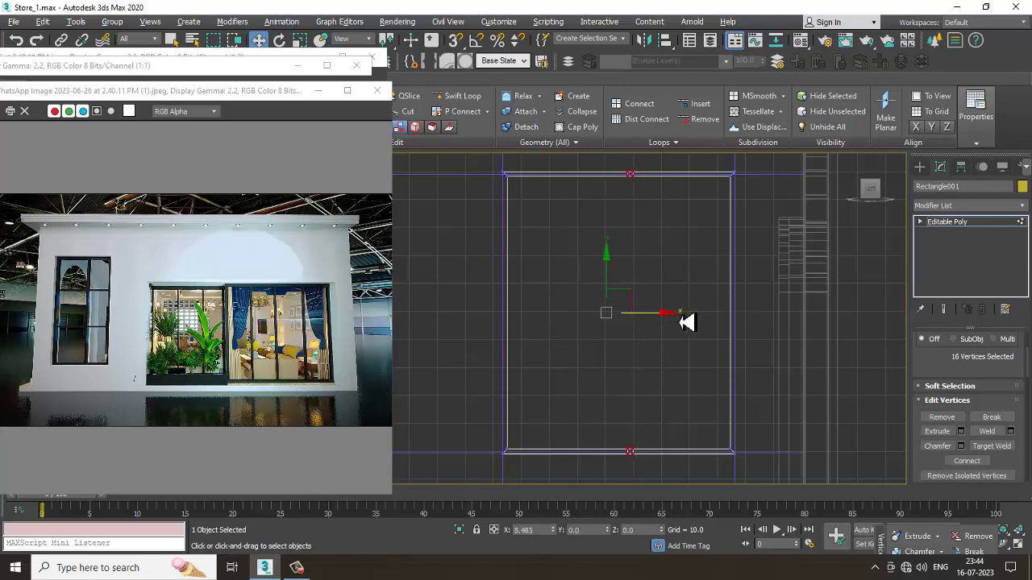
drag(697, 323, 780, 368)
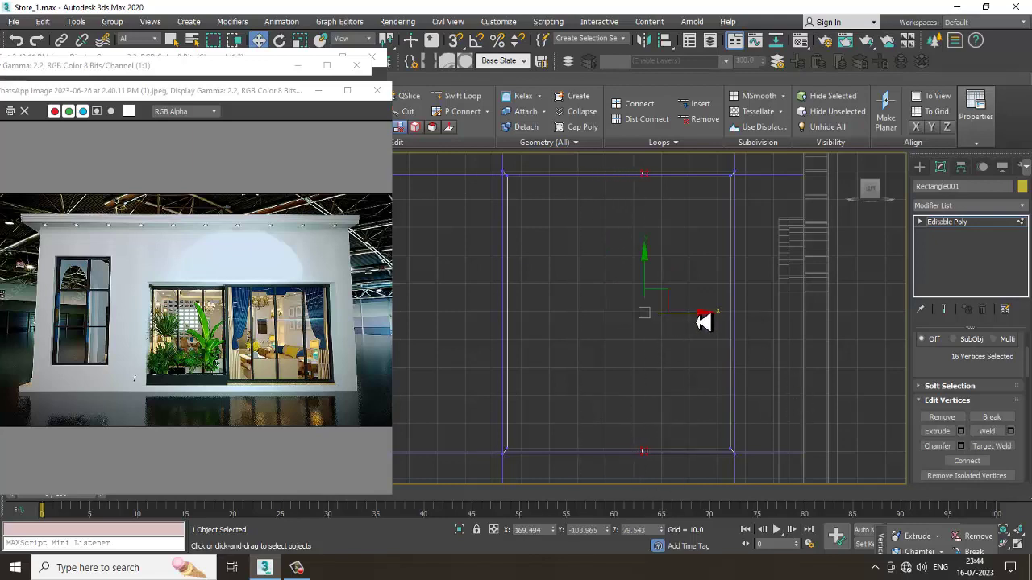
drag(703, 322, 697, 323)
key(alt+w)
alt+middle_drag(718, 409, 688, 379)
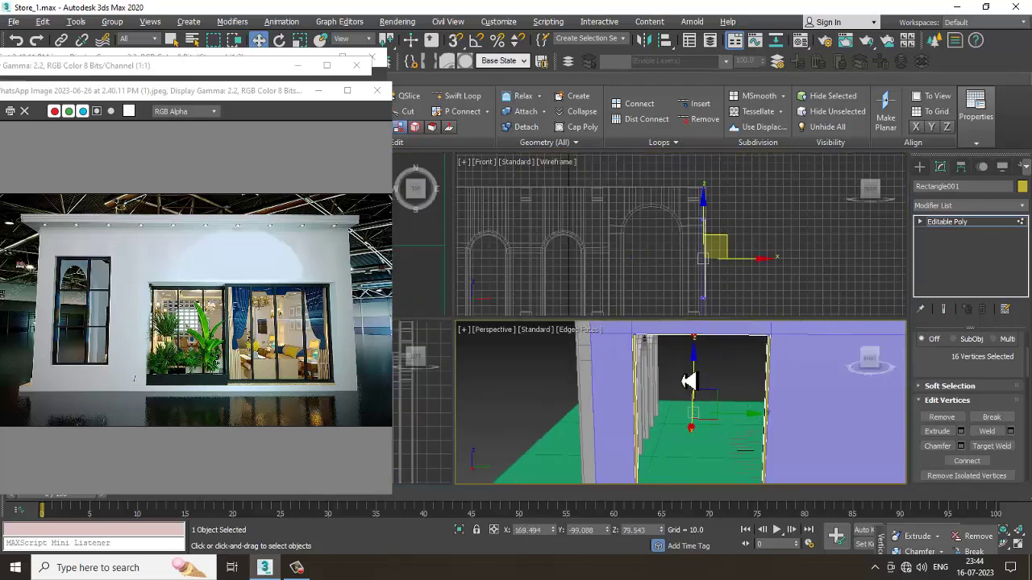
key(alt+w)
alt+middle_drag(663, 286, 680, 271)
scroll(603, 269, down, 5)
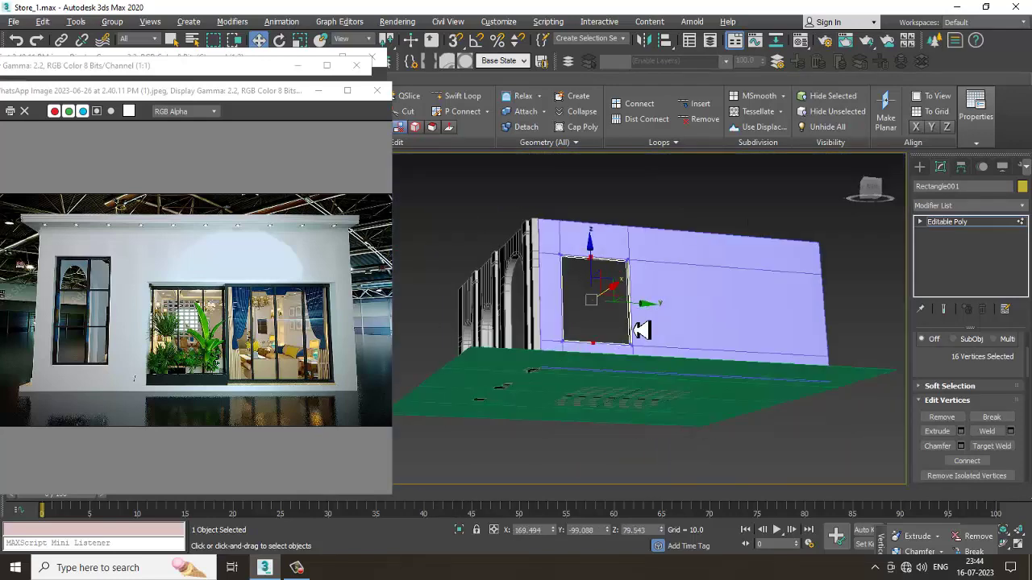
alt+middle_drag(632, 329, 608, 379)
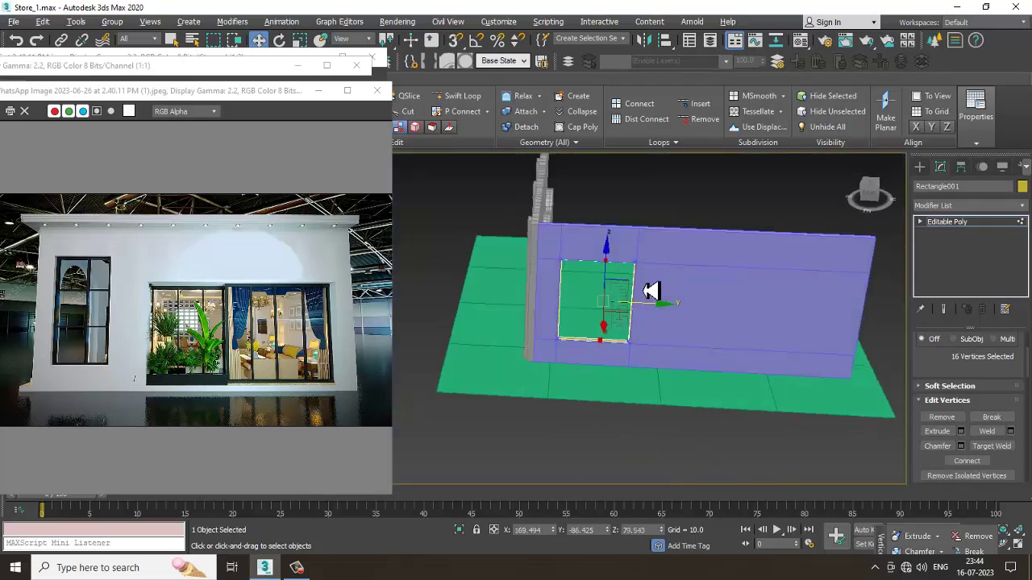
Step: Bridge the narrow inner polygons of the frame's head and sill to form a vertical mullion
scroll(651, 288, up, 8)
key(4)
scroll(617, 278, up, 3)
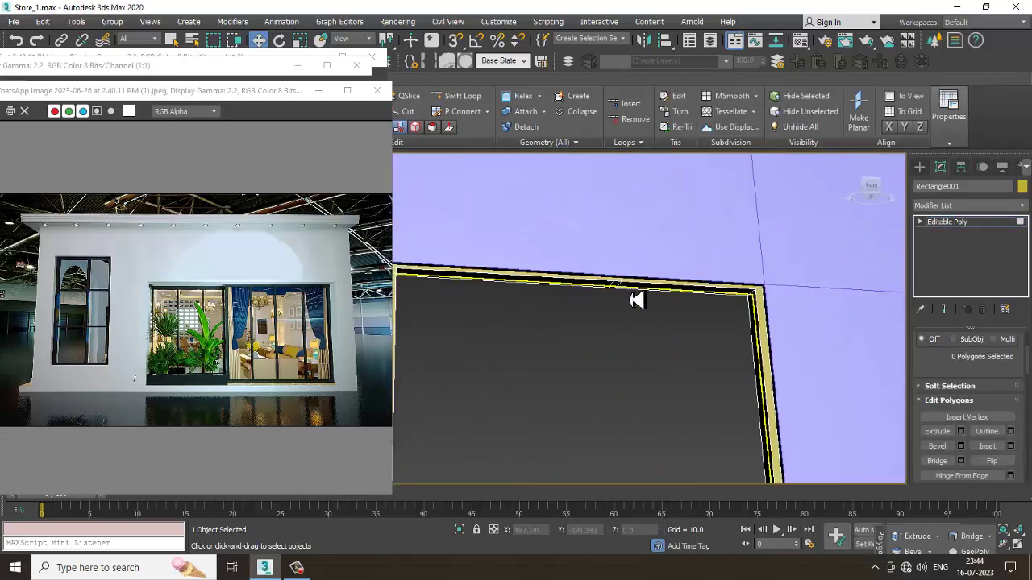
click(626, 295)
alt+middle_drag(622, 341, 651, 383)
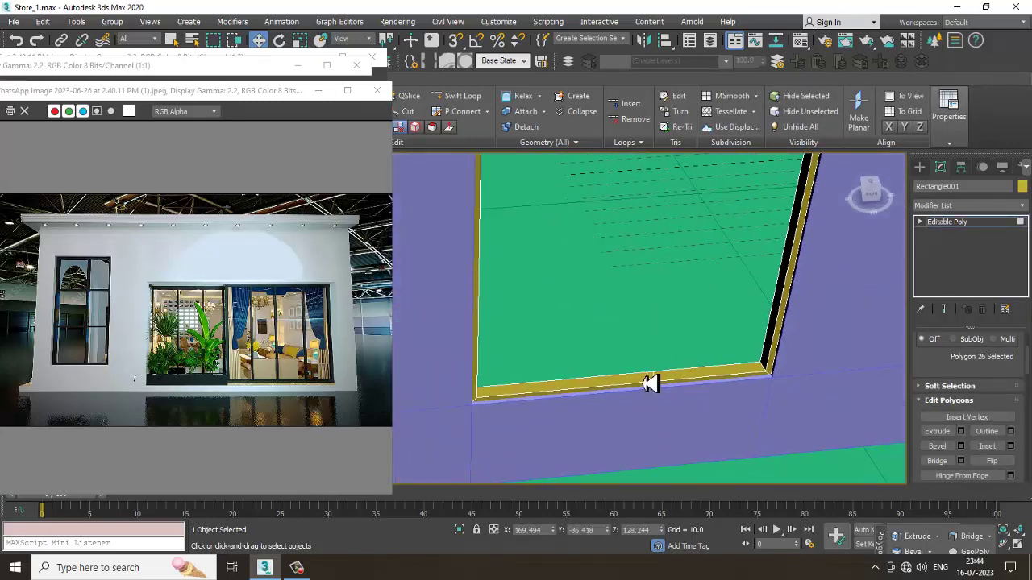
ctrl+click(653, 383)
click(935, 462)
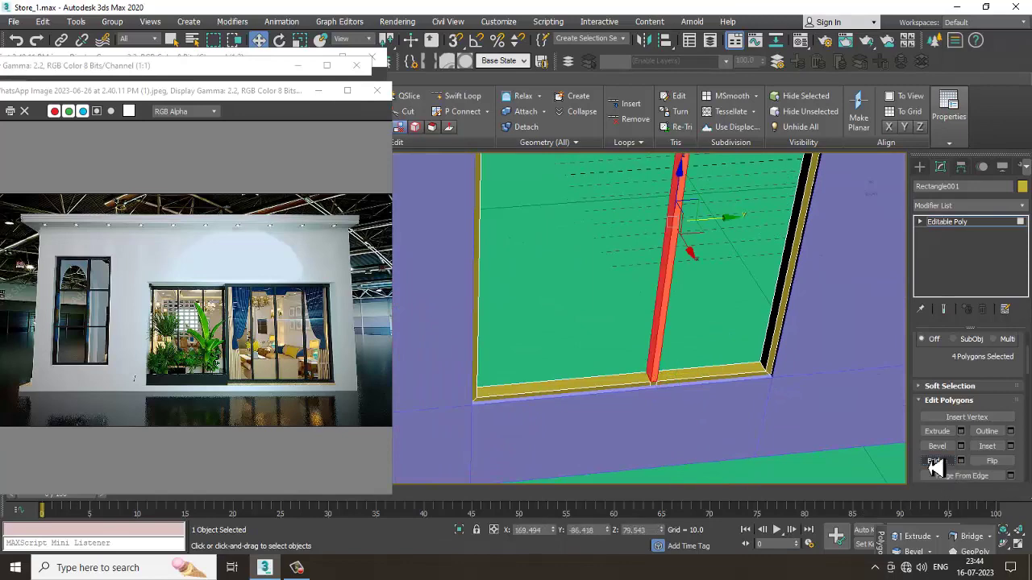
scroll(653, 274, down, 6)
middle_drag(649, 205, 649, 318)
alt+middle_drag(650, 318, 674, 341)
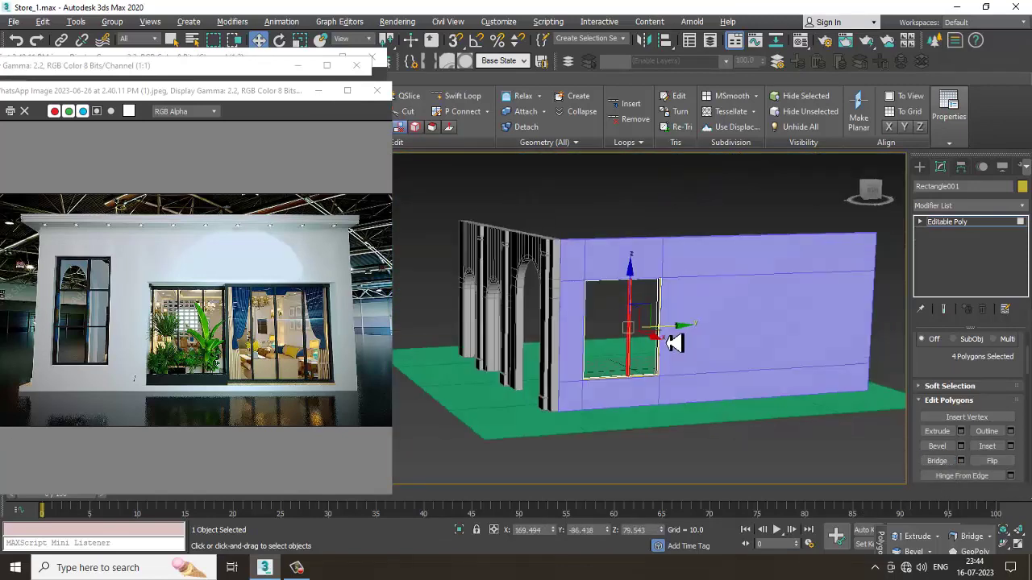
scroll(665, 350, up, 3)
scroll(661, 351, up, 5)
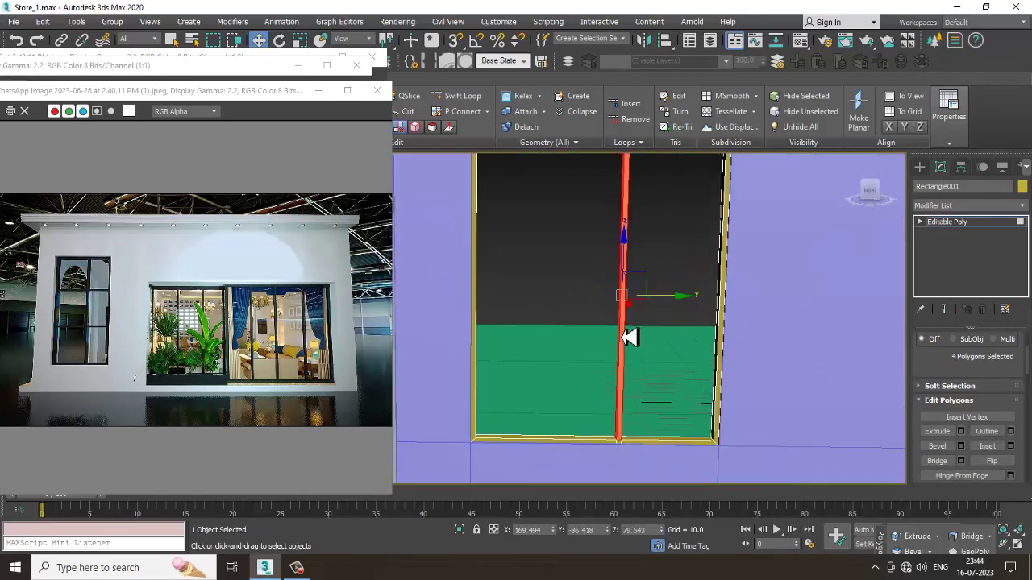
Step: Connect all the vertical edges of the frame sides and mullion with four segments
key(2)
key(alt+w)
middle_click(728, 261)
key(alt+w)
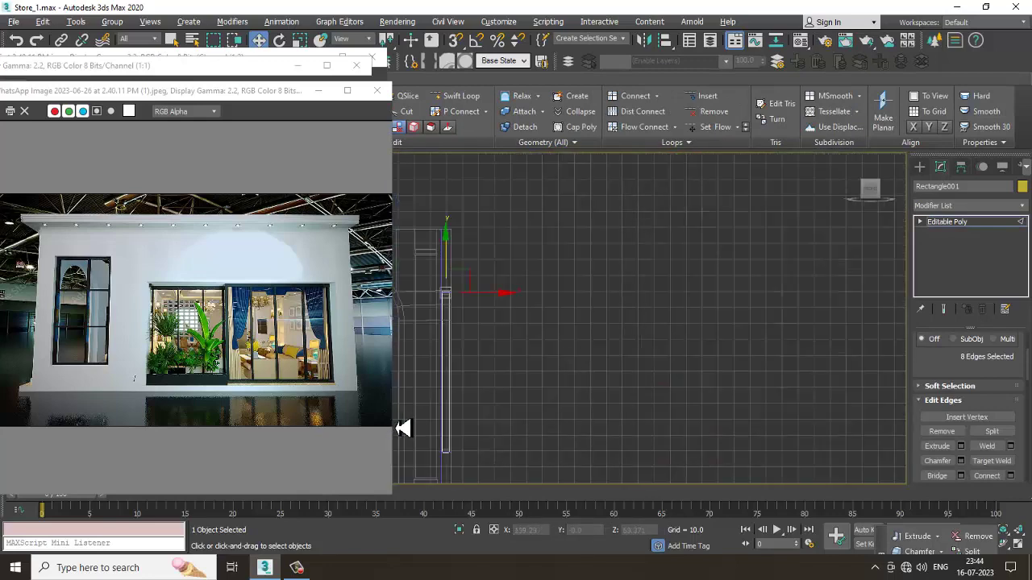
key(alt+w)
middle_click(426, 424)
key(alt+w)
scroll(527, 379, down, 3)
middle_drag(649, 343, 628, 366)
key(1)
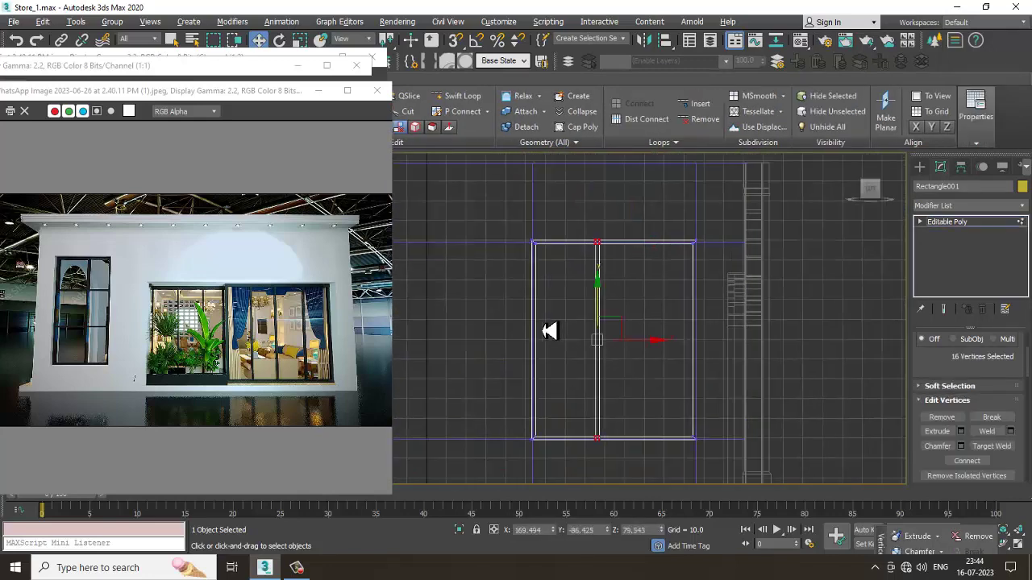
key(2)
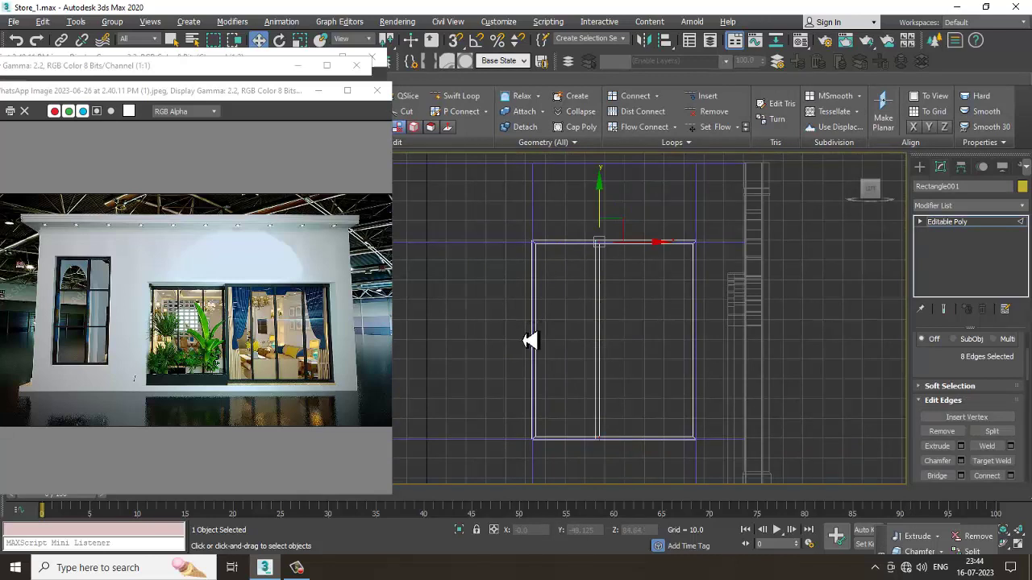
drag(814, 382, 814, 382)
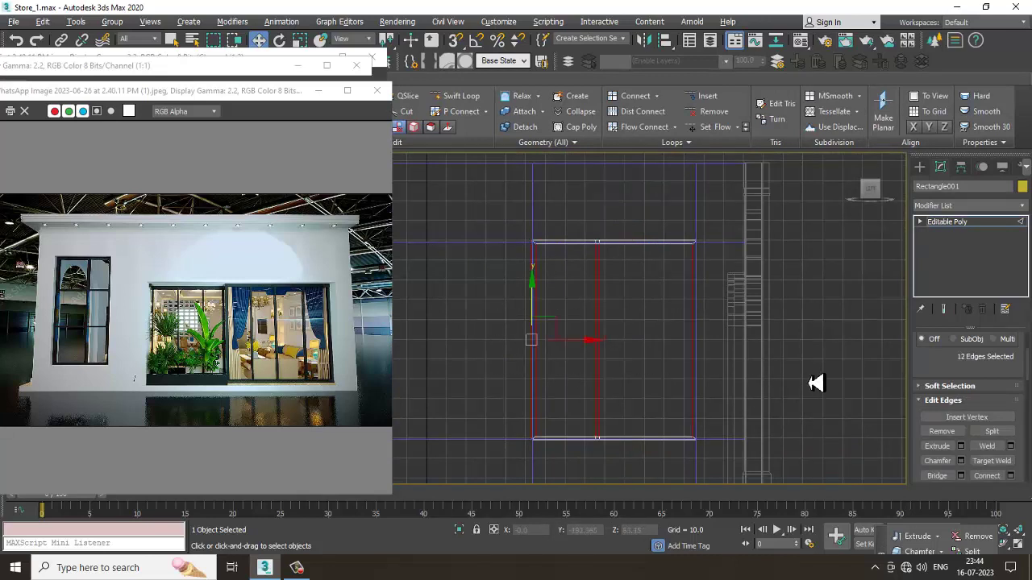
click(298, 569)
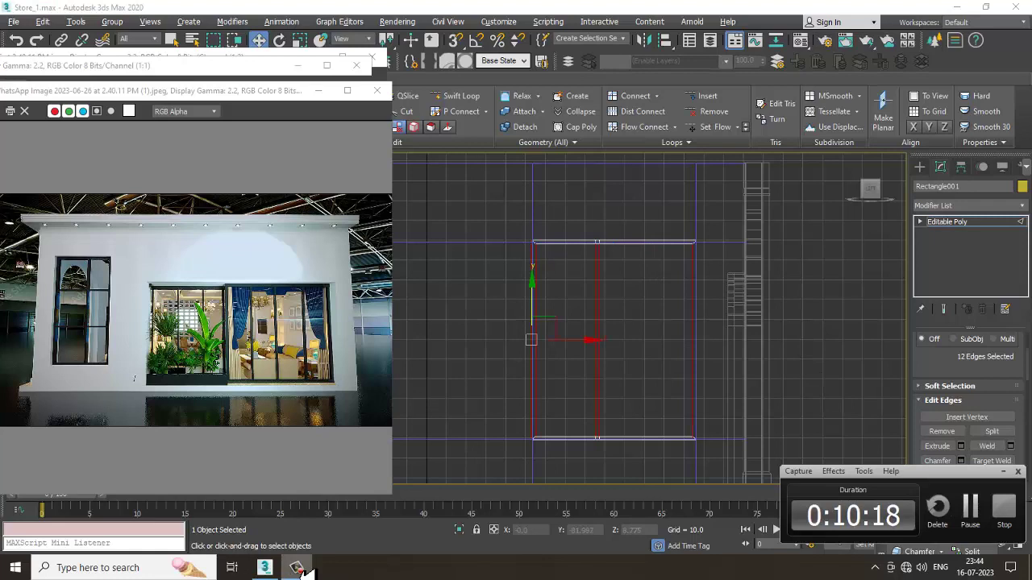
click(303, 571)
click(1010, 475)
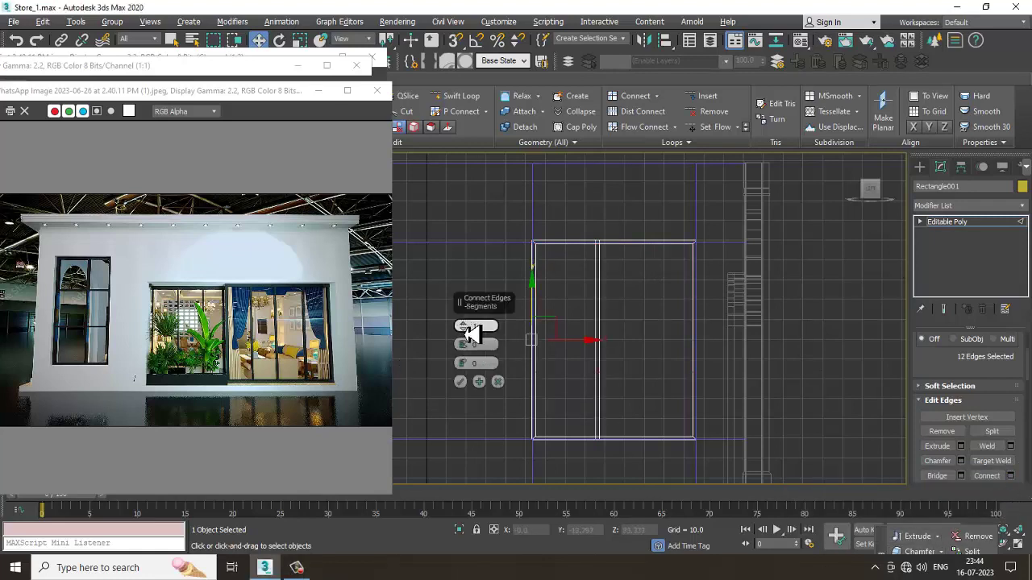
click(461, 382)
Step: Flatten the top row of connecting vertices vertically on the window frame and mullion, and move the row slightly down
key(1)
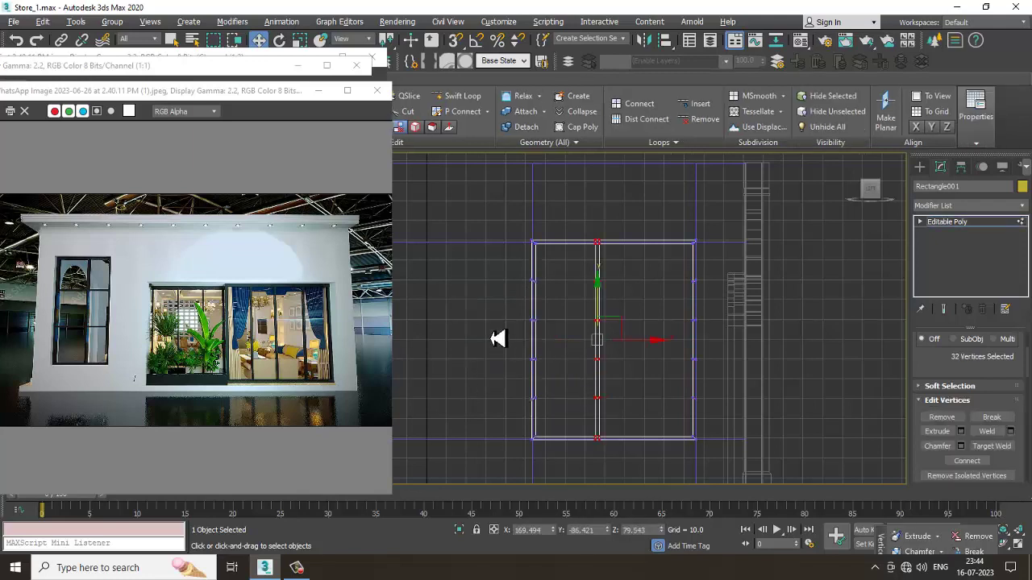
drag(765, 288, 766, 291)
key(r)
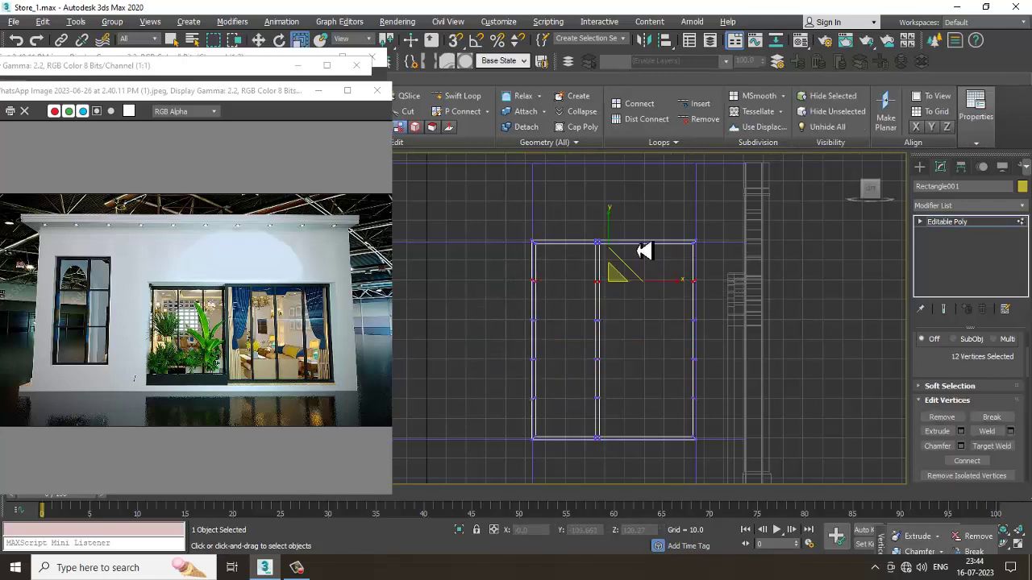
drag(609, 217, 611, 140)
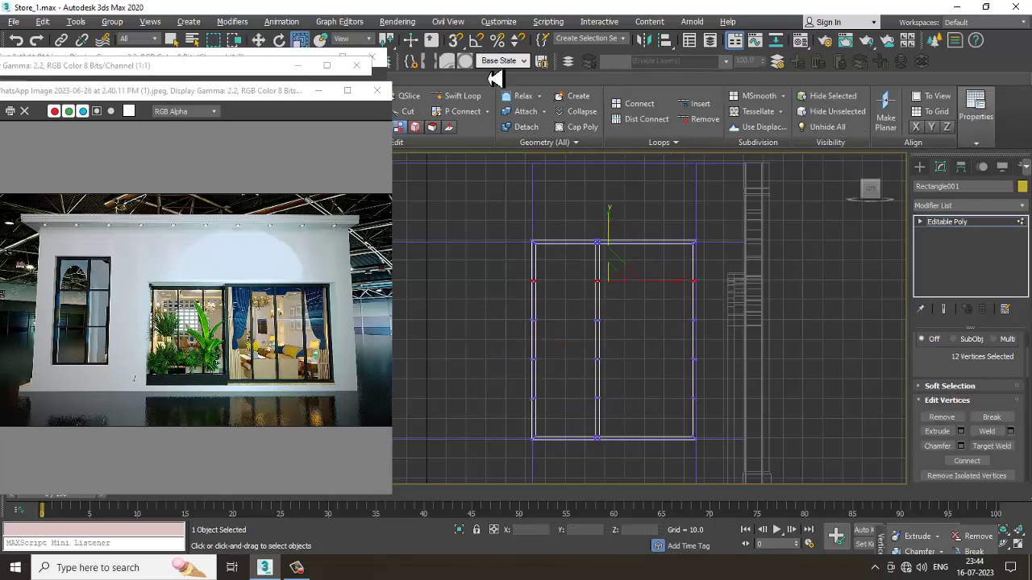
key(w)
drag(617, 238, 538, 330)
Step: Flatten the second row of frame vertices vertically and move it up just beneath the first row, to about Z 99.2
drag(725, 329, 749, 347)
key(r)
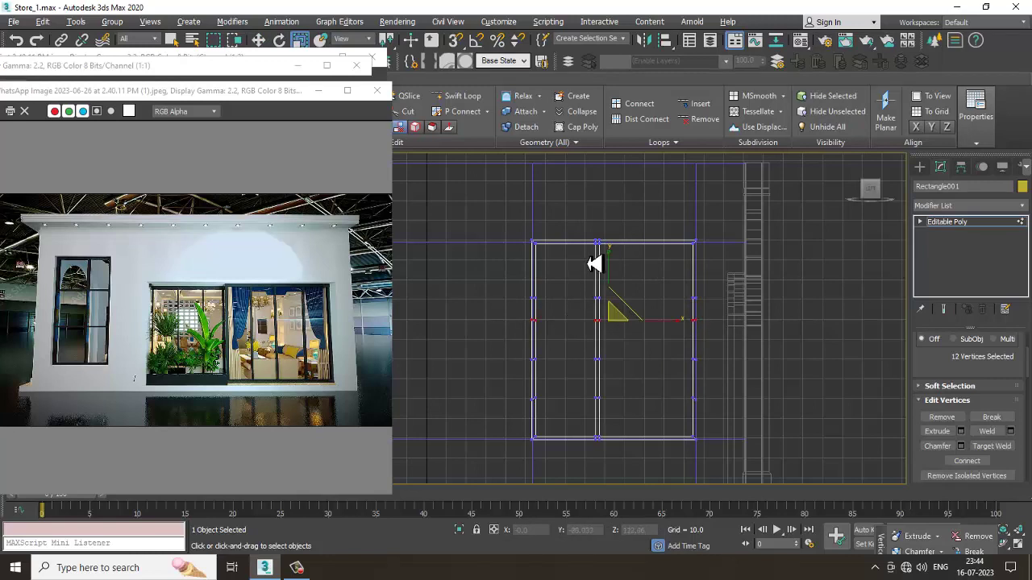
drag(618, 258, 620, 333)
scroll(603, 314, up, 3)
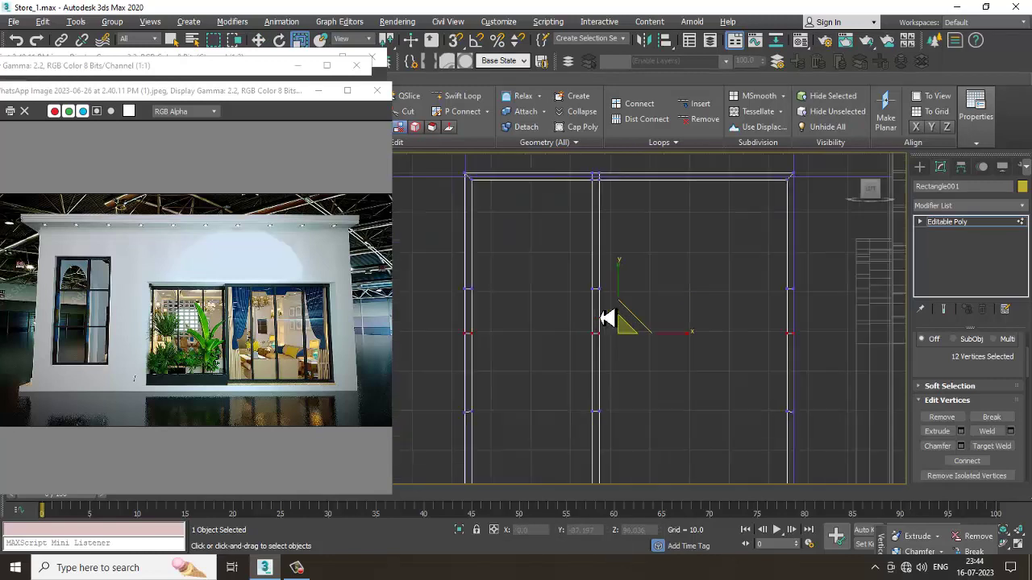
key(w)
drag(621, 295, 625, 278)
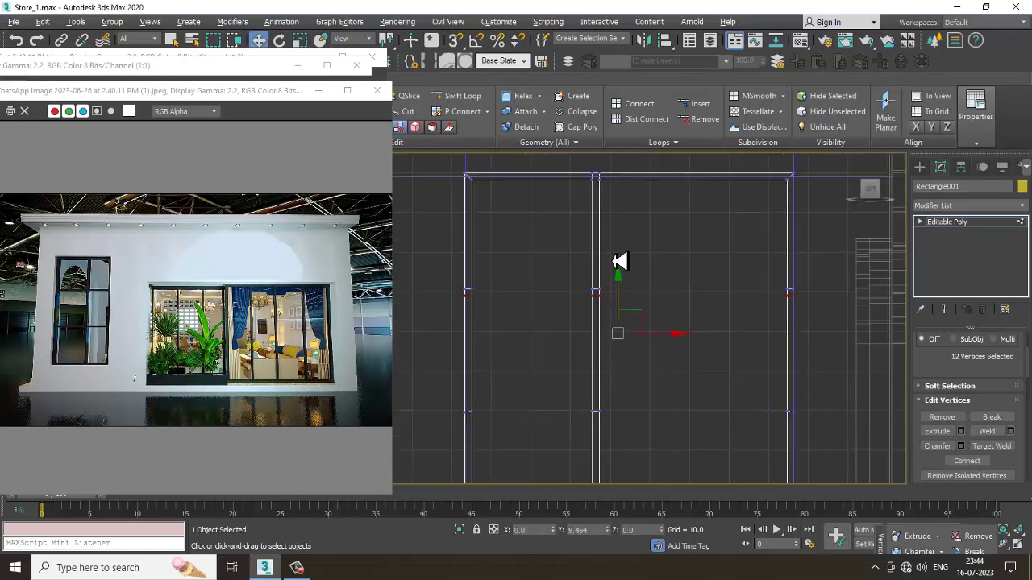
Step: Flatten the third row of vertices across the frame sides and mullion vertically into a straight line
middle_drag(589, 392, 592, 323)
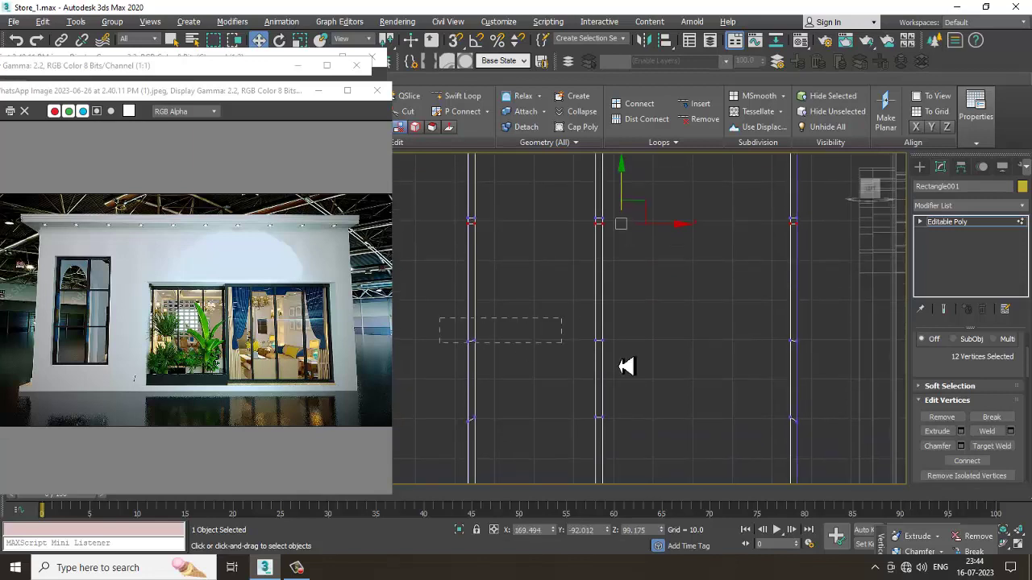
drag(619, 362, 904, 380)
key(r)
drag(621, 282, 650, 579)
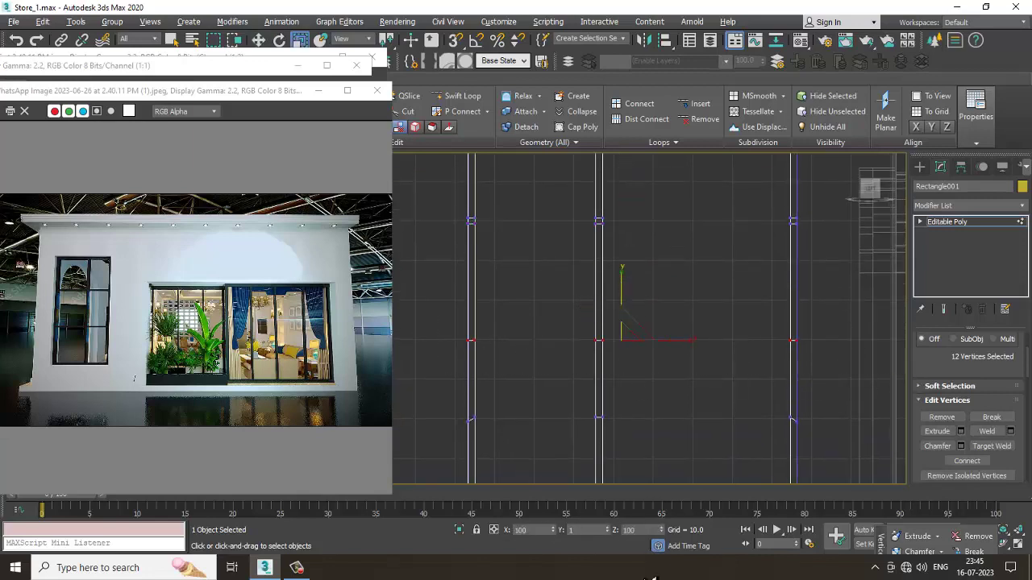
Step: Flatten the lowest row of connecting vertices vertically and move it up just beneath the third row, to about Z 67.9
drag(394, 412, 339, 426)
drag(426, 384, 967, 517)
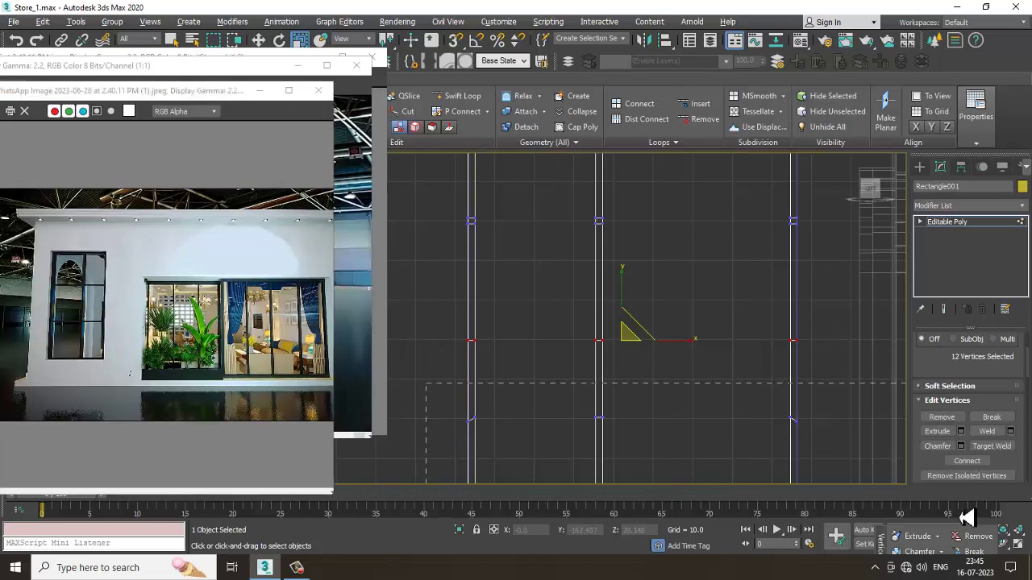
drag(1002, 453, 999, 452)
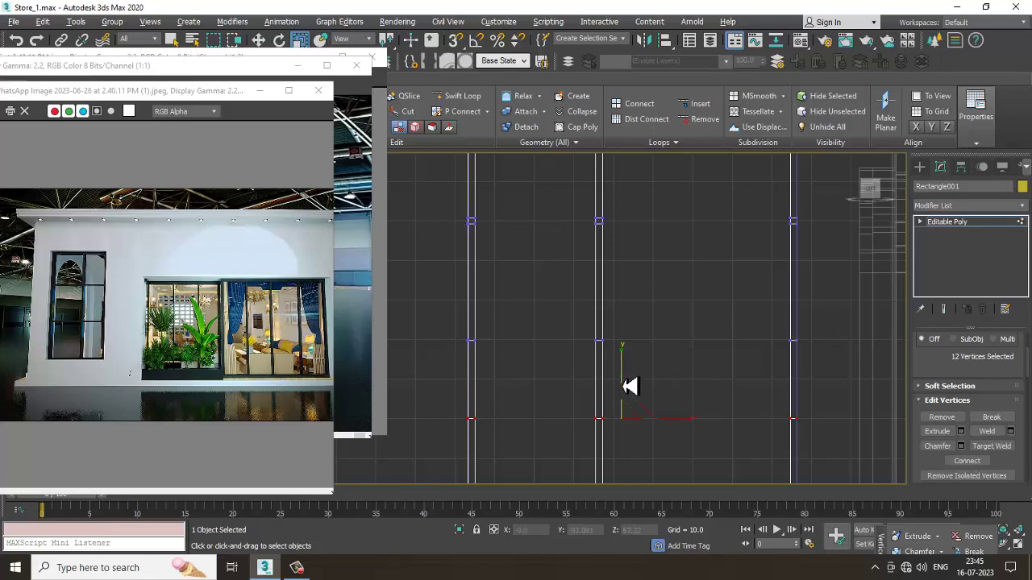
key(w)
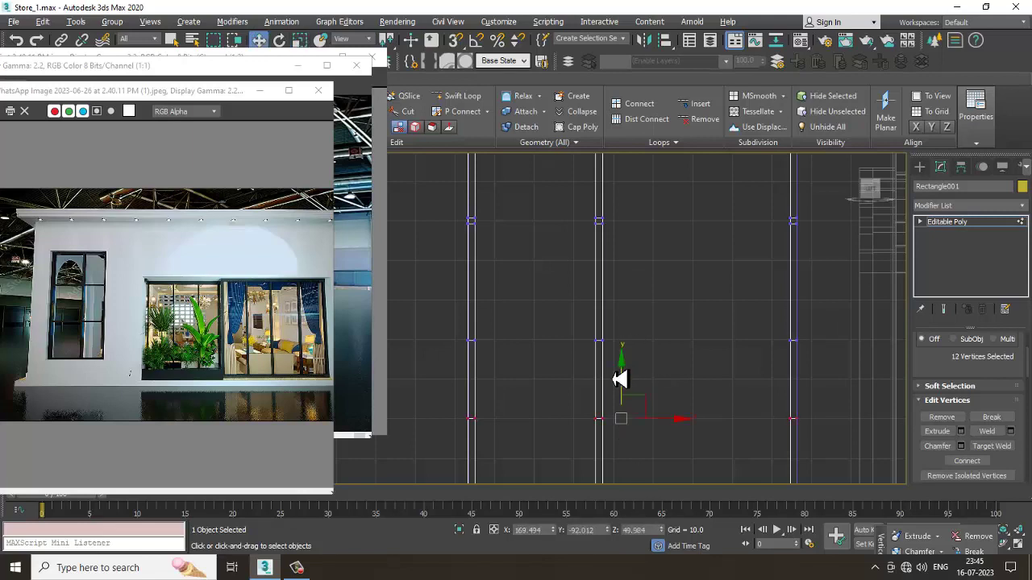
drag(628, 380, 639, 321)
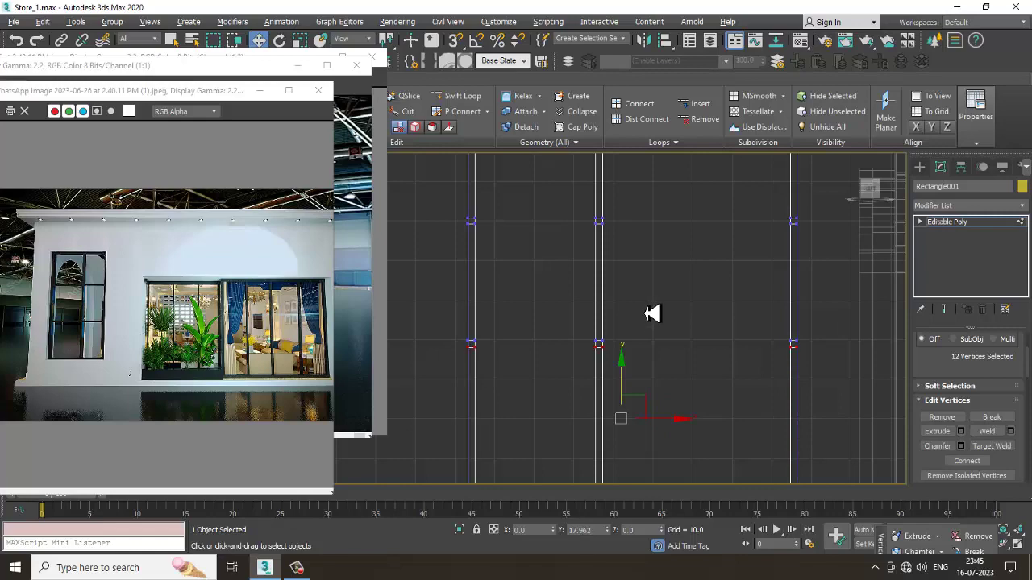
Step: Bridge the narrow facing polygons of the frame sides and vertical mullion at the upper row to form the upper horizontal mullion
key(alt+w)
middle_click(694, 410)
key(alt+w)
alt+middle_drag(695, 409, 610, 352)
middle_drag(506, 284, 612, 350)
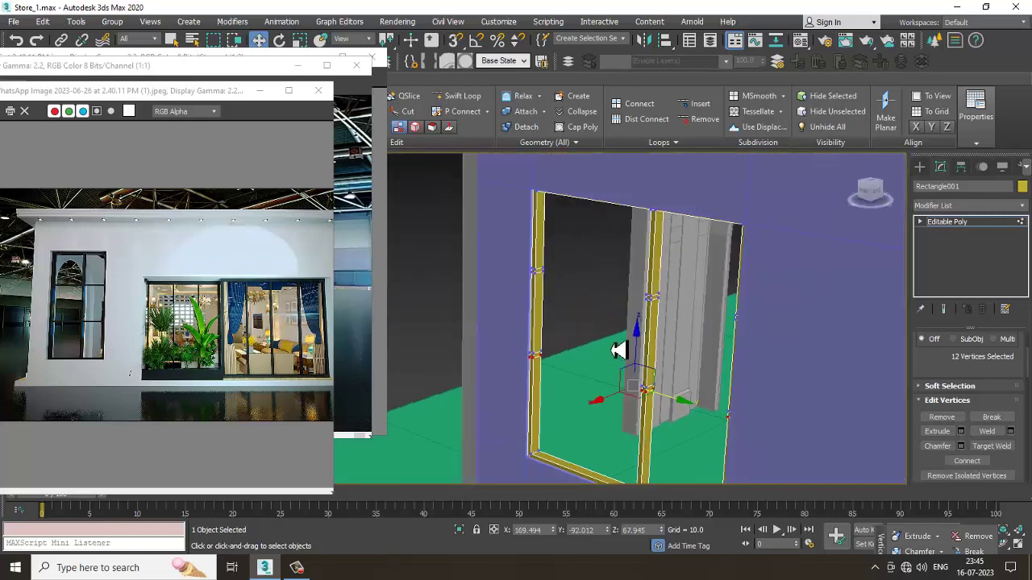
scroll(584, 322, up, 3)
key(4)
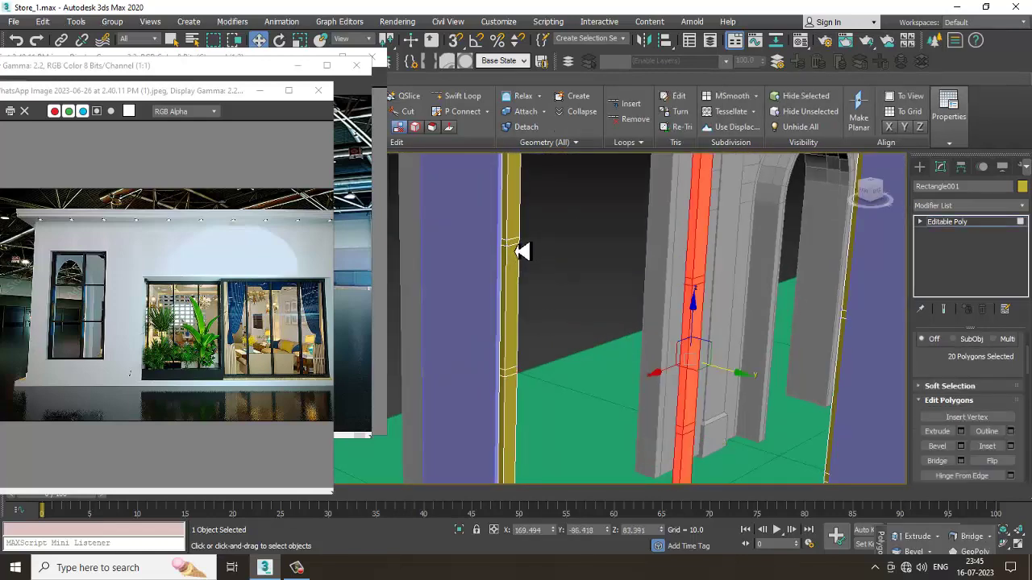
click(515, 250)
alt+middle_drag(648, 312, 736, 313)
ctrl+click(695, 230)
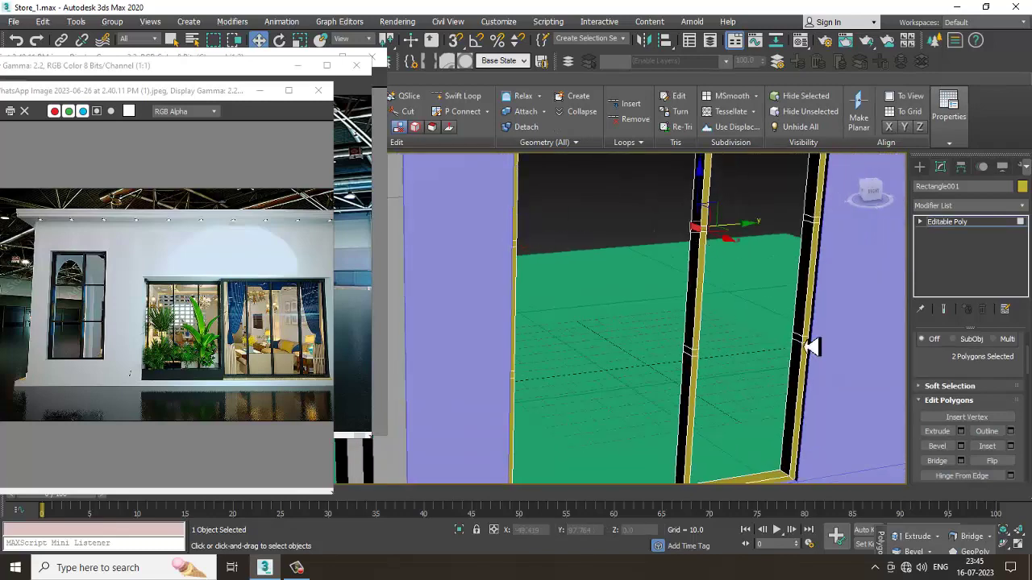
click(943, 460)
alt+middle_drag(778, 355, 822, 275)
click(686, 268)
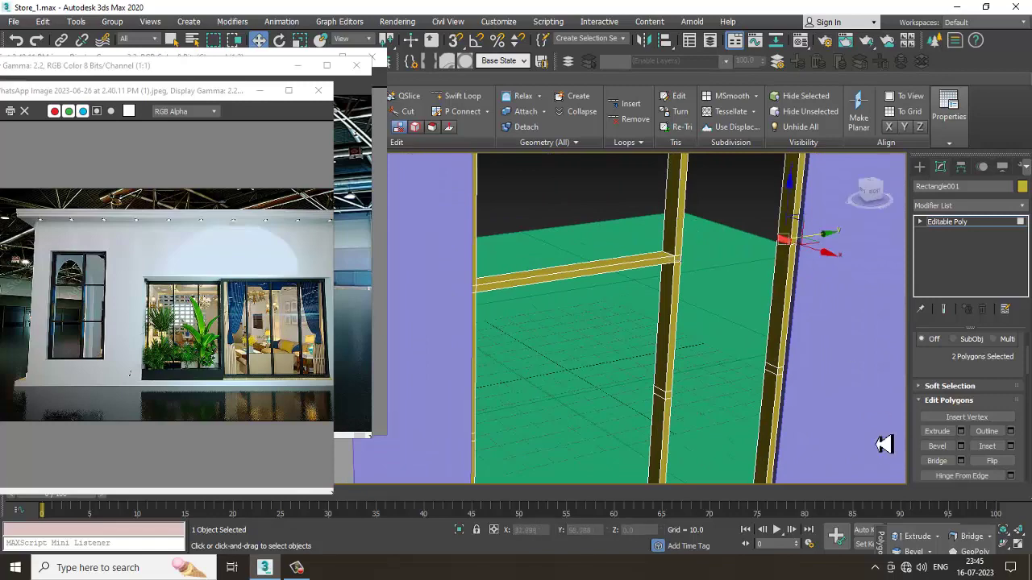
click(935, 461)
Step: Bridge the facing narrow polygons at the lower row on both sides of the vertical mullion to form the lower horizontal mullion, and leave polygon editing
alt+middle_drag(779, 379, 619, 376)
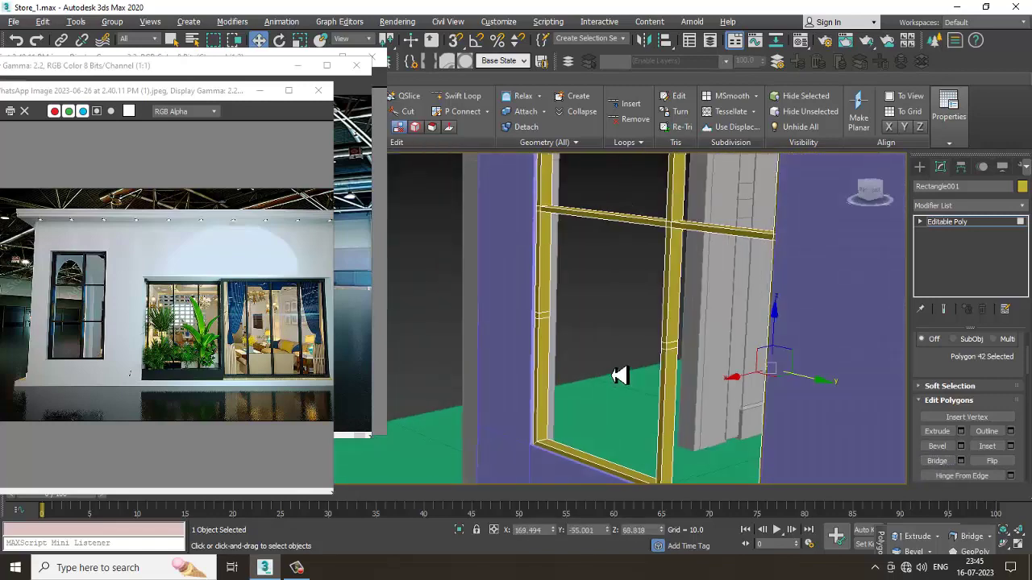
ctrl+click(677, 355)
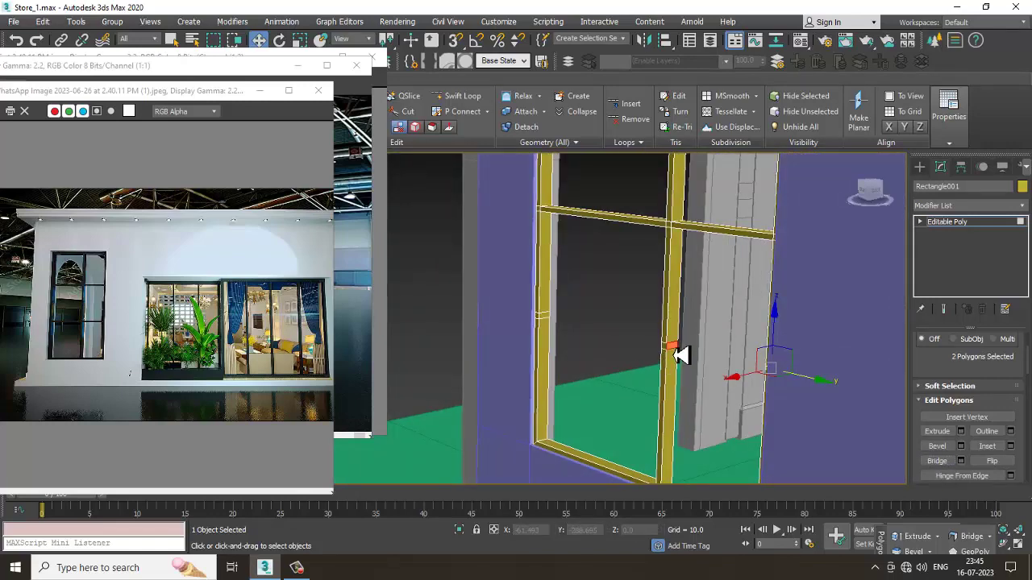
click(939, 462)
click(548, 319)
alt+middle_drag(575, 332, 707, 311)
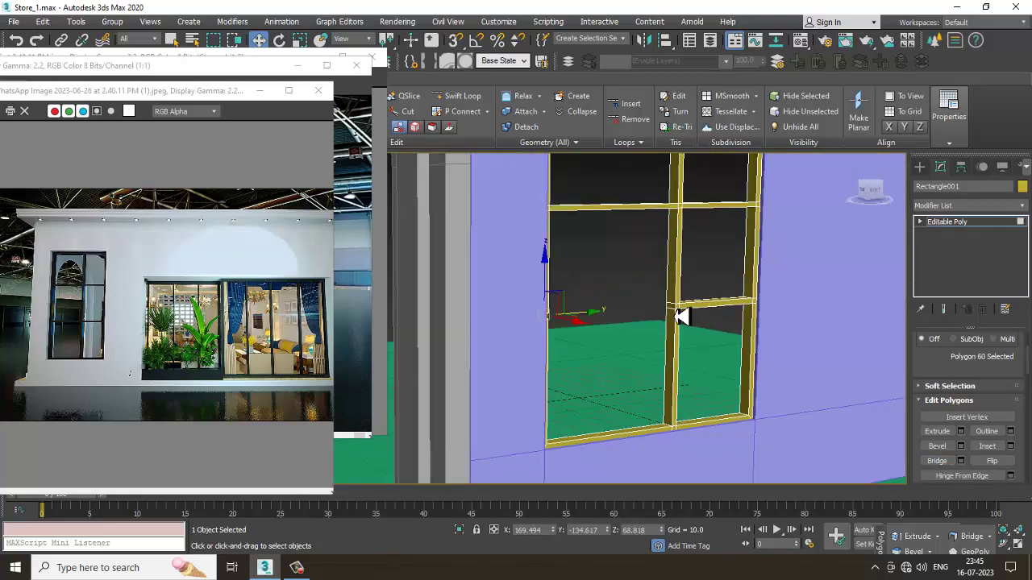
ctrl+click(680, 317)
click(944, 466)
scroll(823, 370, down, 3)
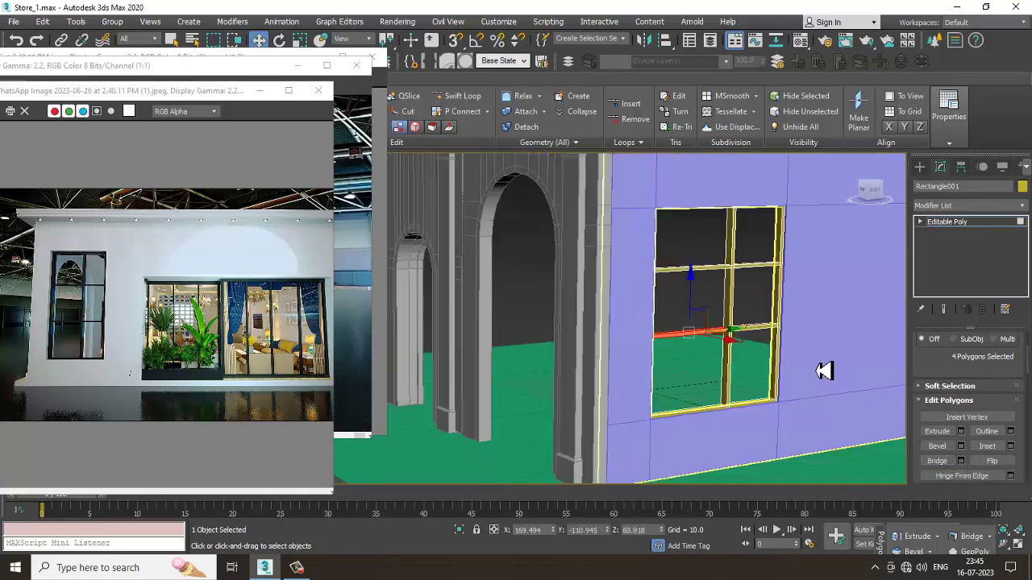
click(975, 225)
Step: Draw a plane about 98.7 long and 81.4 wide over the whole window frame in the side view
key(alt+w)
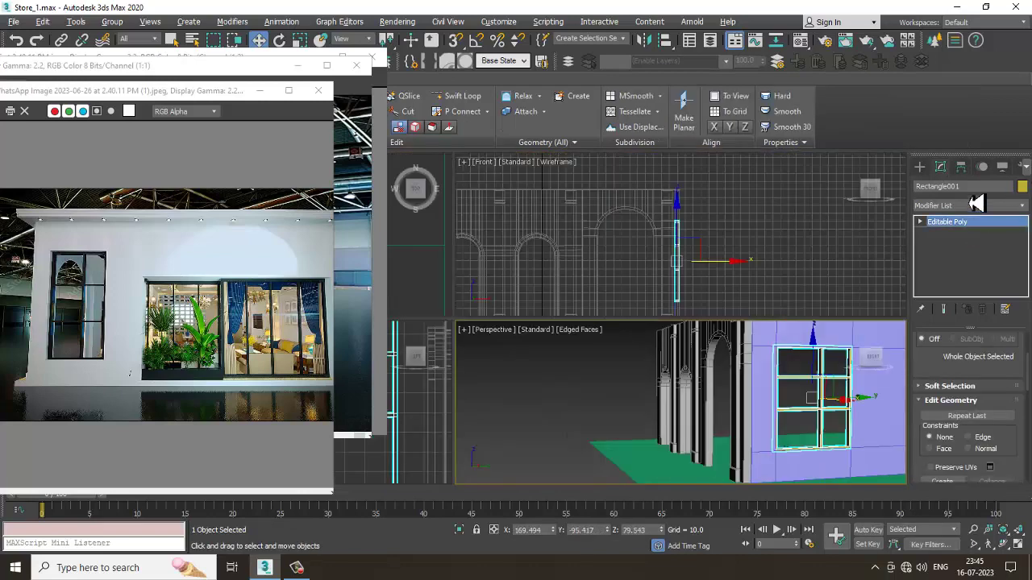
click(919, 167)
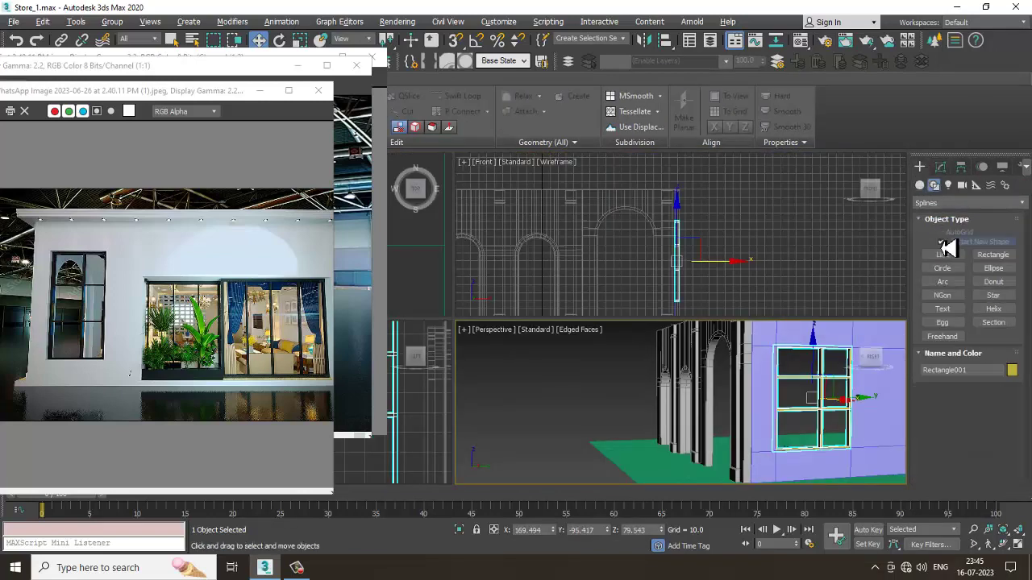
click(919, 185)
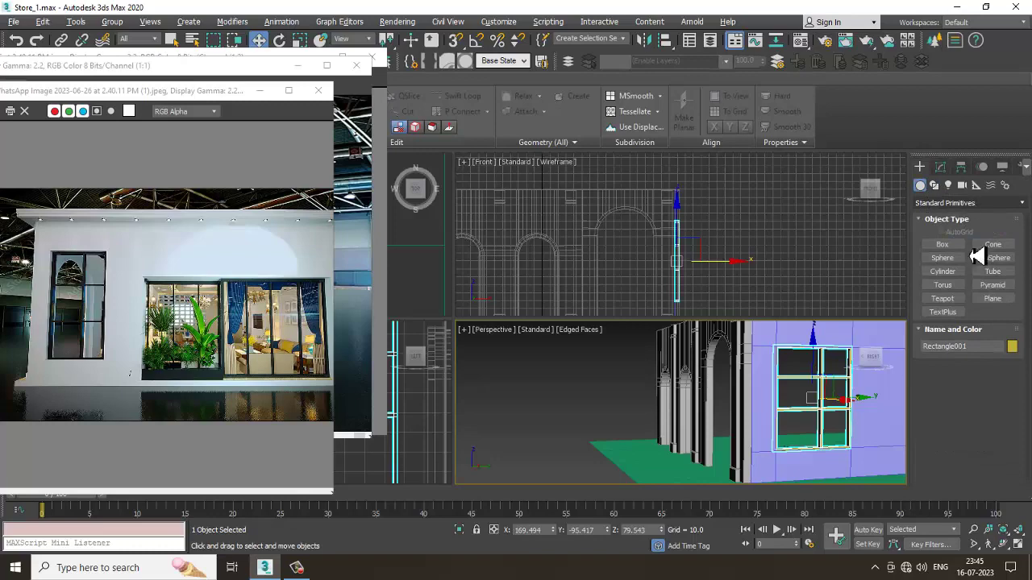
click(992, 300)
middle_click(439, 425)
key(alt+w)
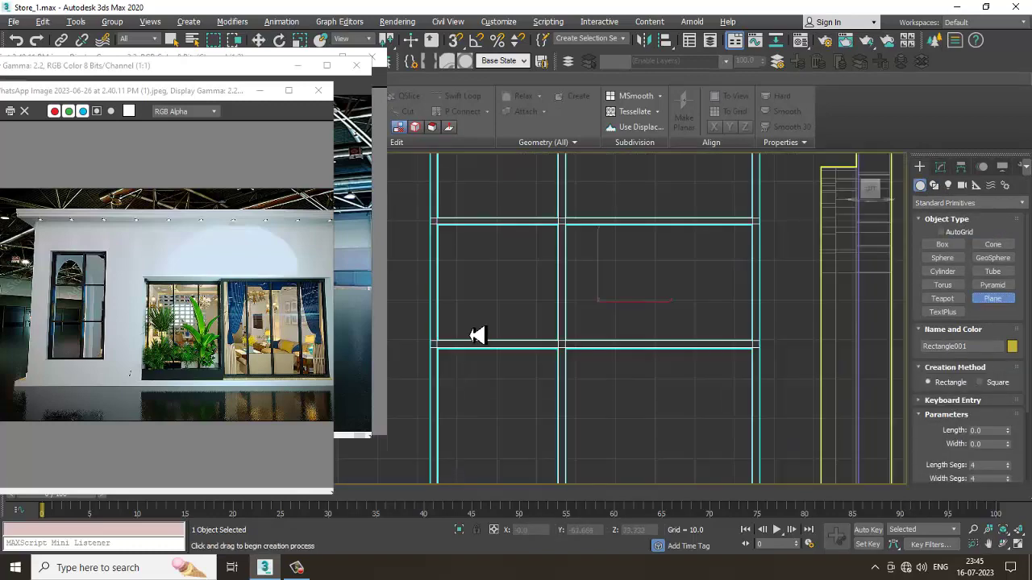
scroll(702, 278, down, 3)
middle_drag(689, 288, 644, 307)
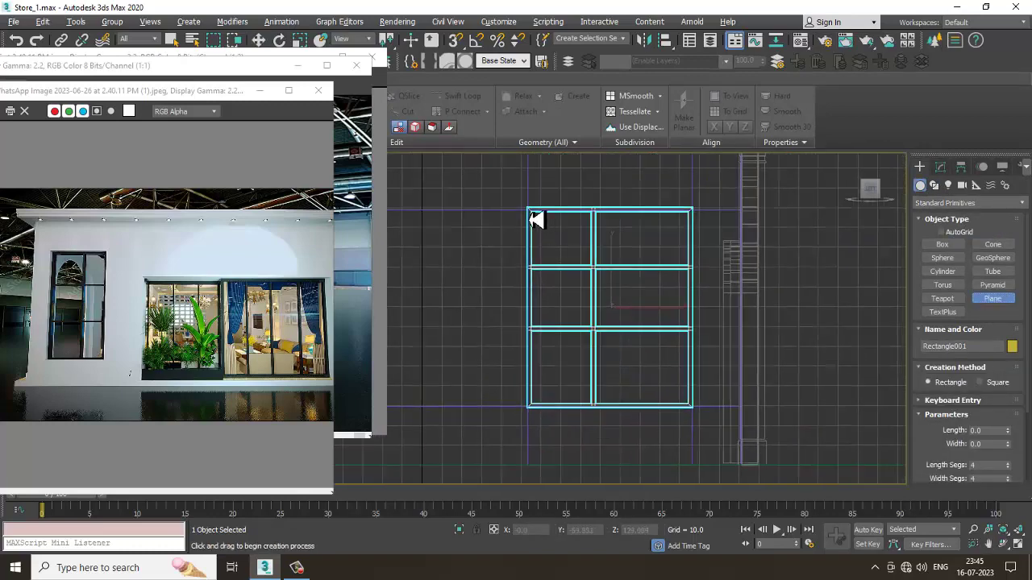
drag(531, 216, 692, 411)
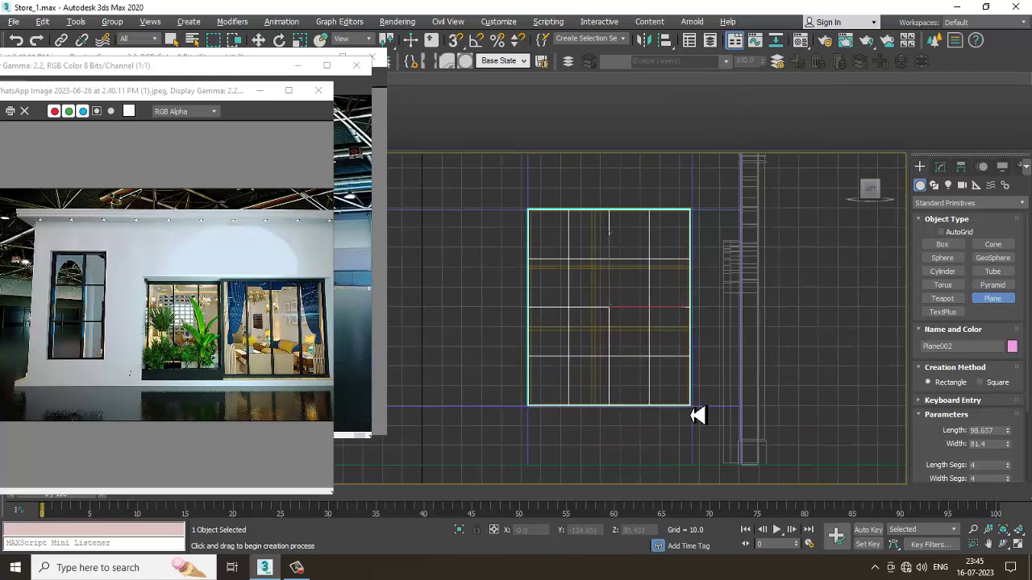
Step: Set the window plane's length and width segments to 1
key(w)
click(942, 167)
drag(997, 368, 913, 373)
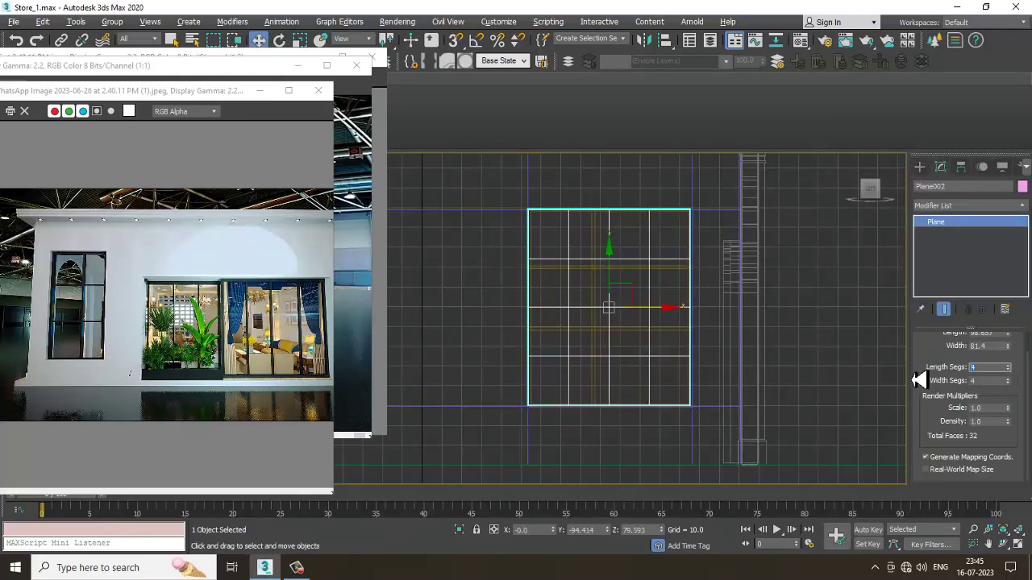
text(1)
key(Tab)
text(1)
key(Return)
Step: Mirror the window plane about the X axis without cloning it
middle_drag(752, 387, 730, 390)
key(alt+w)
middle_drag(806, 430, 794, 427)
key(alt+w)
scroll(516, 327, down, 3)
alt+middle_drag(506, 325, 559, 357)
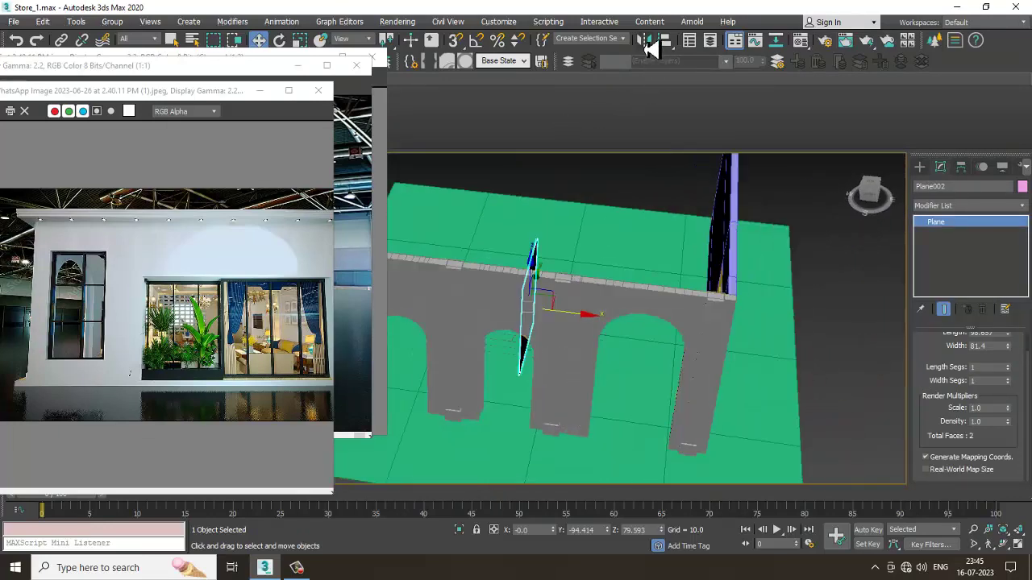
click(646, 44)
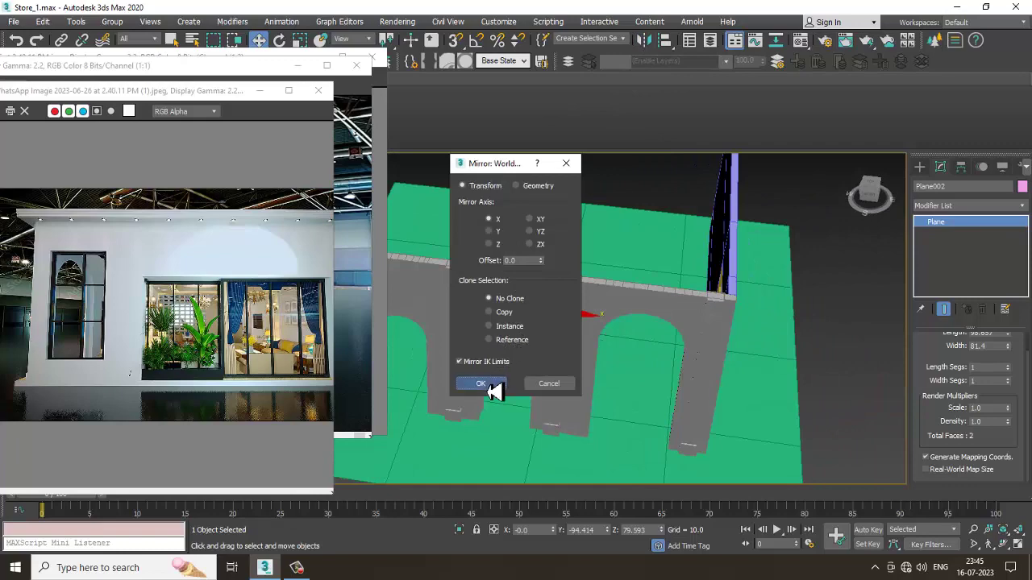
click(484, 385)
Step: Move the plane along X into the side wall's window frame, to about X 166.1
drag(548, 317, 767, 350)
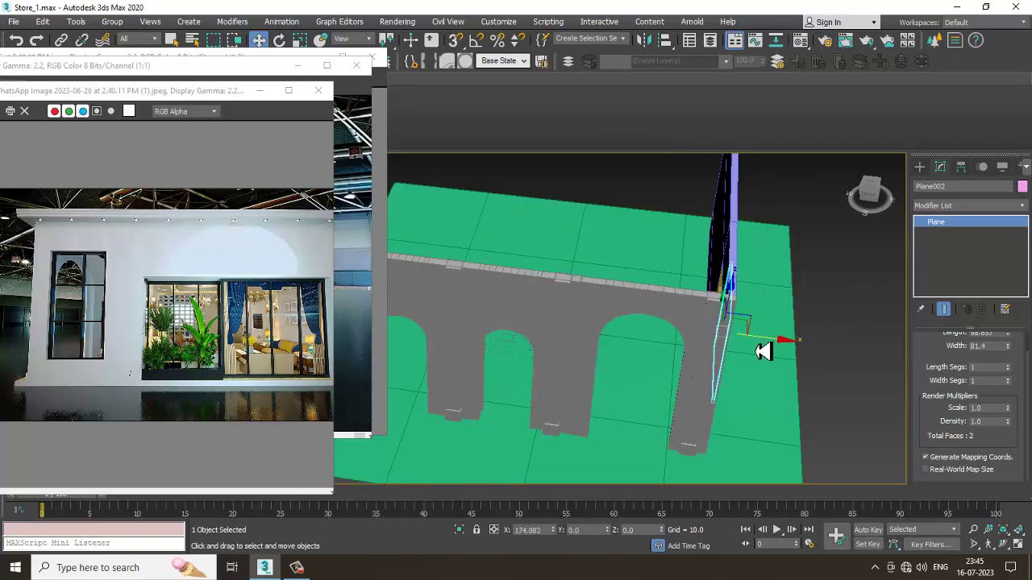
mouse_move(767, 349)
alt+middle_down()
mouse_move(701, 395)
mouse_move(752, 349)
alt+middle_up()
drag(788, 365, 776, 363)
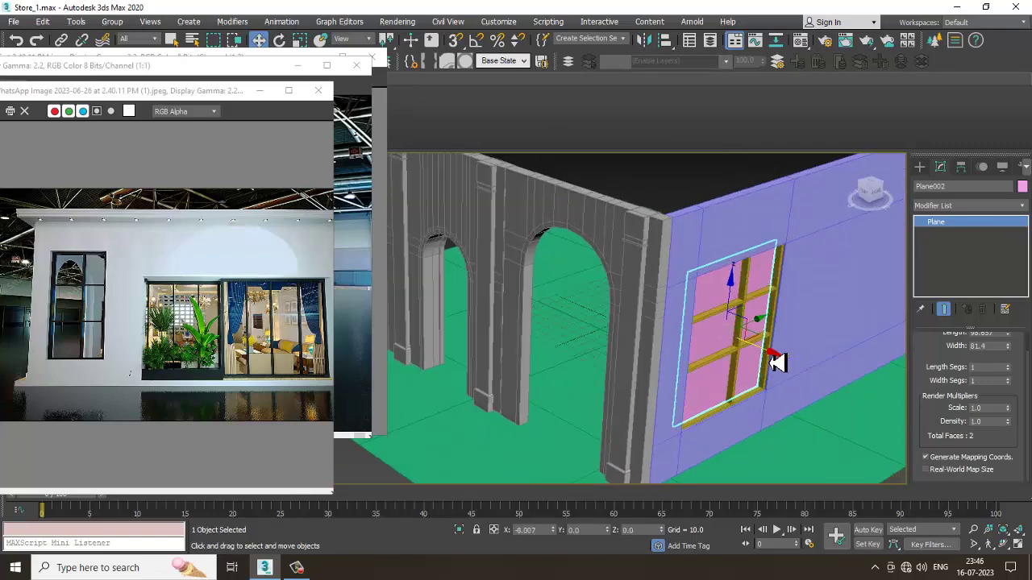
mouse_move(776, 362)
alt+middle_down()
mouse_move(707, 333)
mouse_move(714, 299)
mouse_move(774, 348)
alt+middle_up()
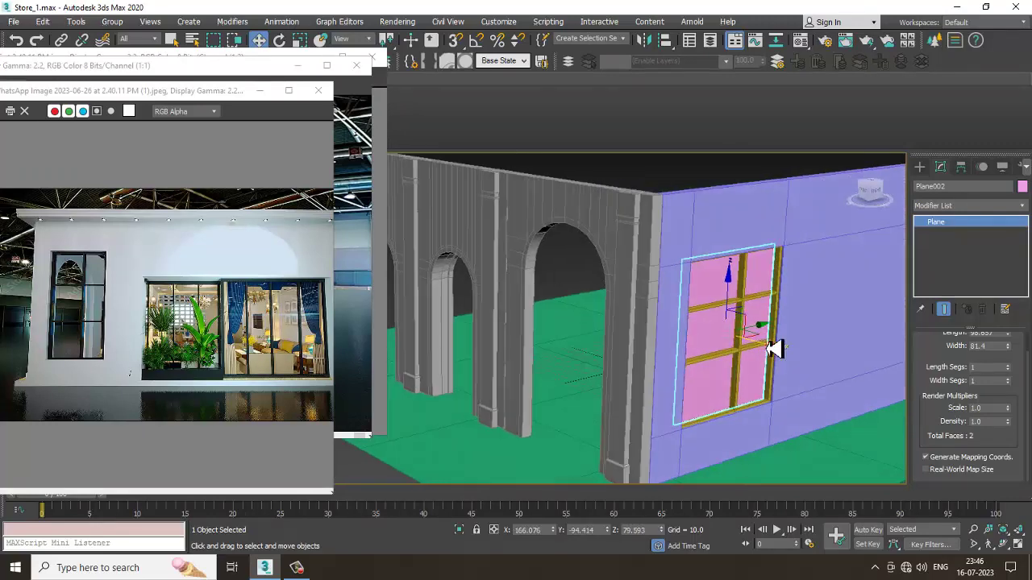
Step: Turn the first material slot into an Architectural material with the Glass - Clear template and assign it to the window pane
key(m)
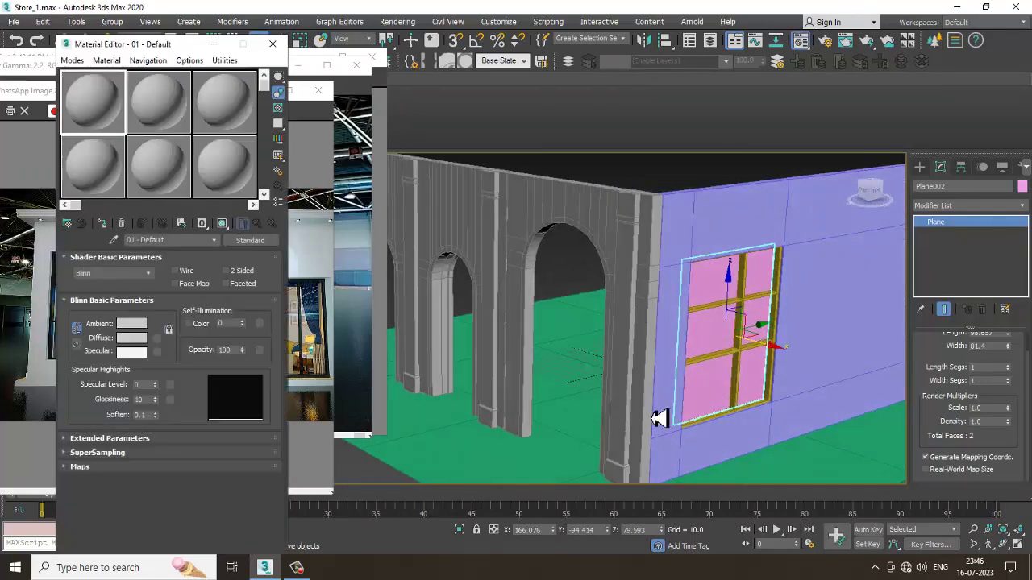
mouse_move(307, 569)
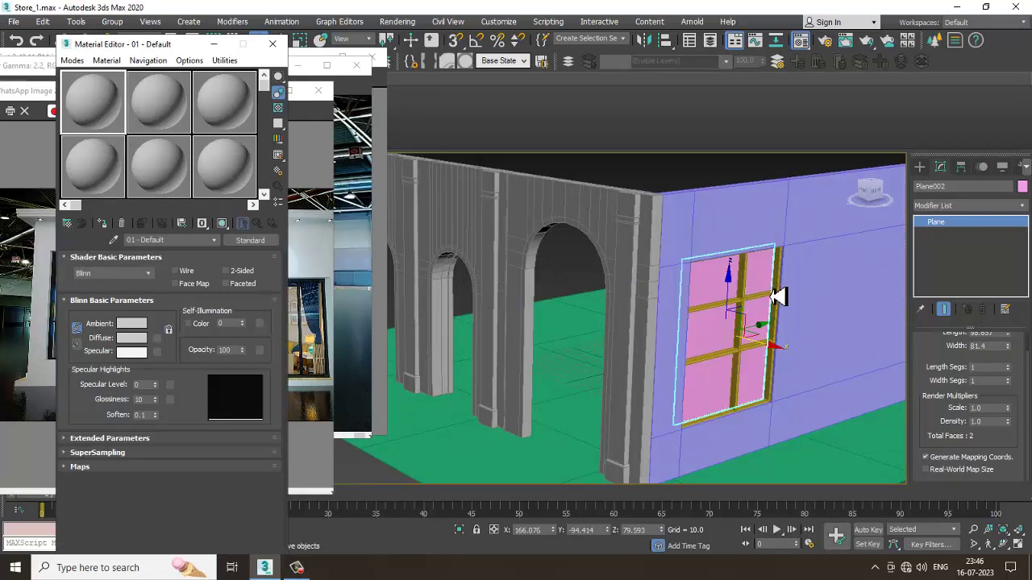
alt+middle_drag(778, 297, 721, 290)
scroll(744, 313, up, 5)
alt+middle_drag(794, 340, 623, 433)
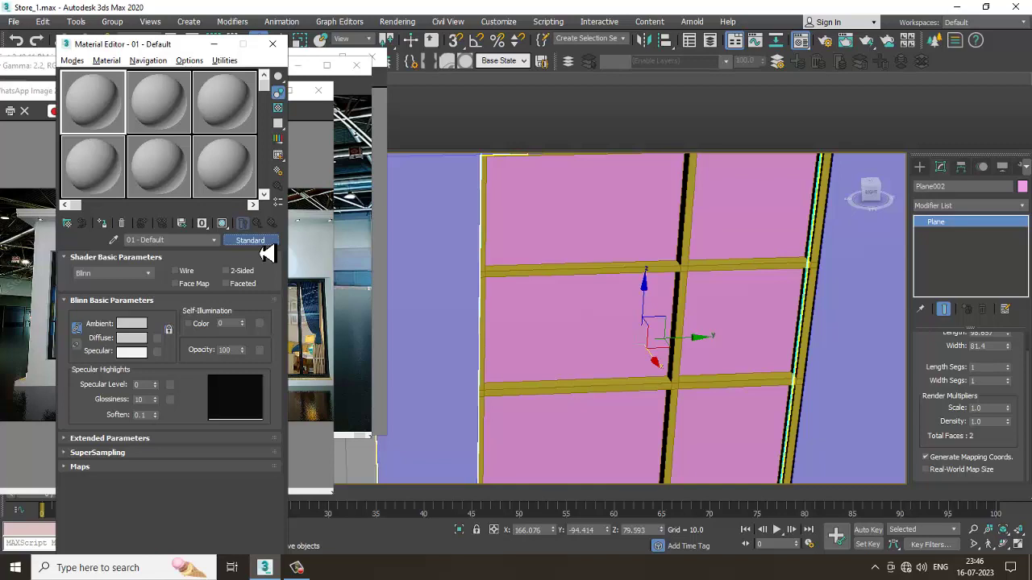
click(252, 240)
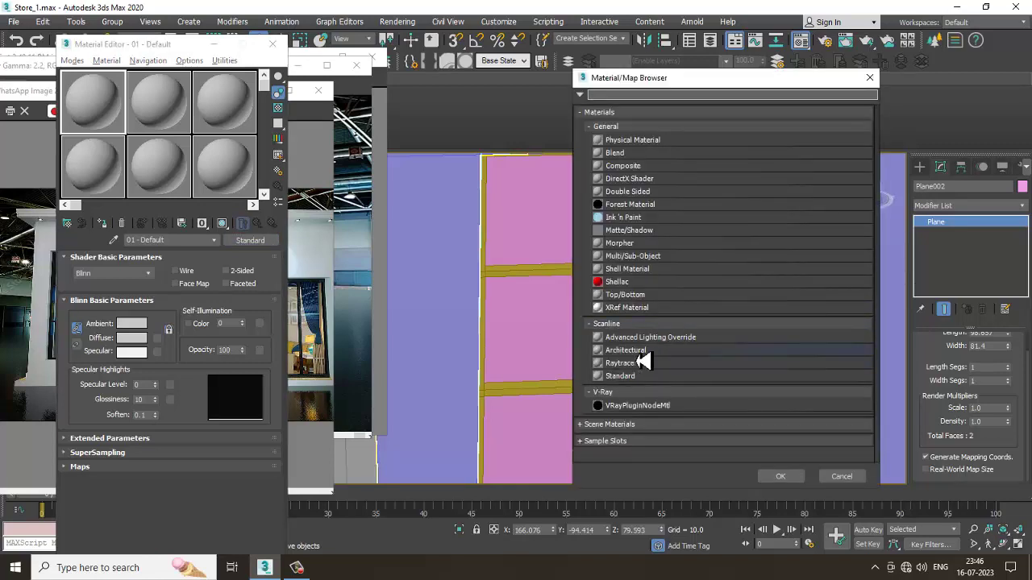
double_click(641, 353)
click(259, 274)
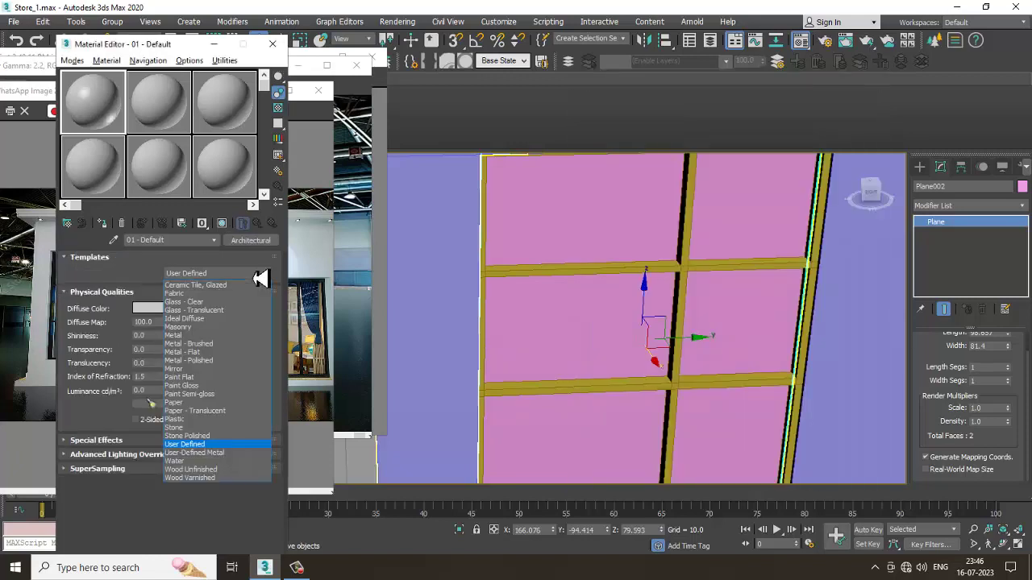
click(230, 303)
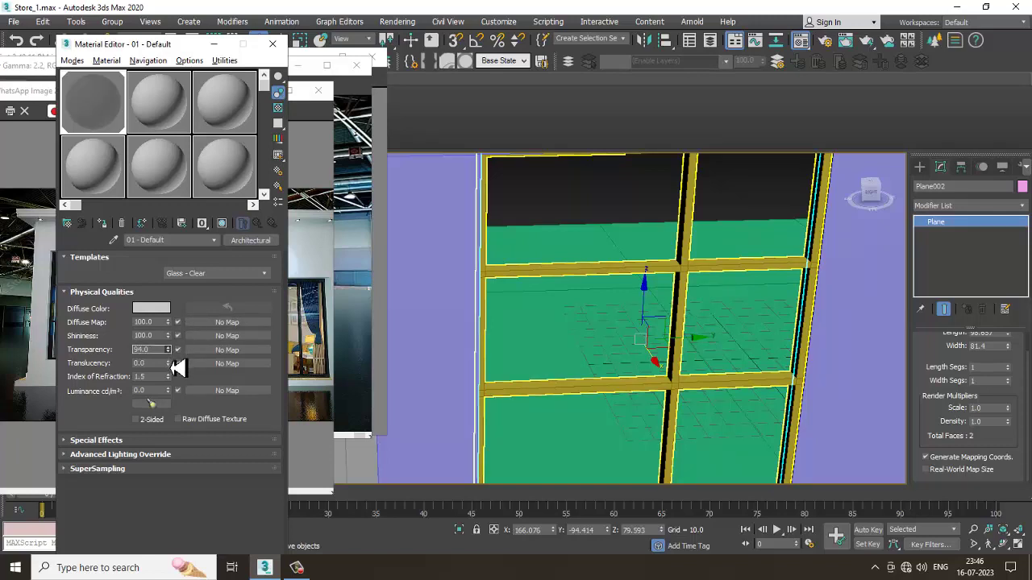
Step: Set the glass material's transparency to 47
text(100)
key(Return)
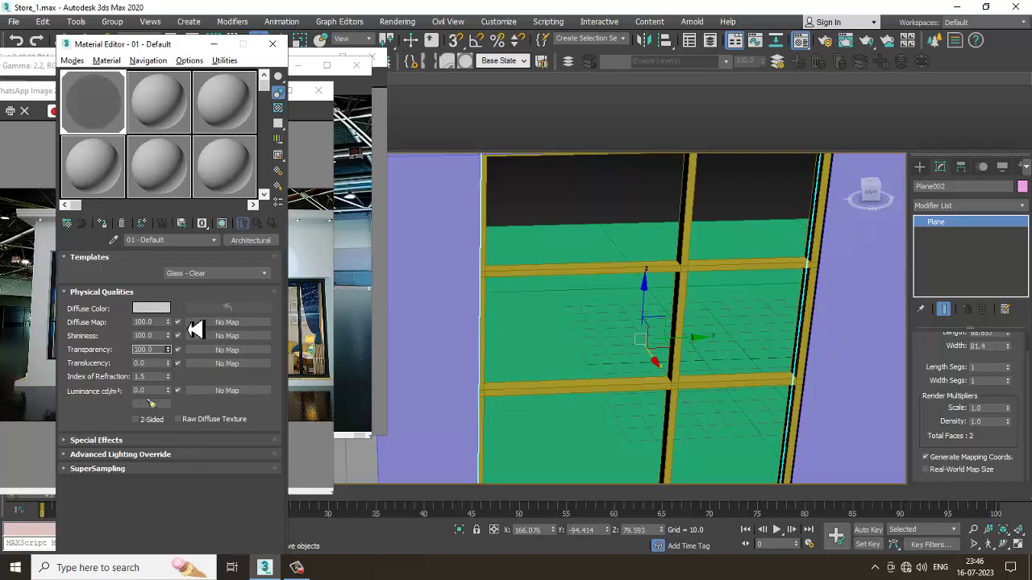
text(91)
key(Return)
text(47)
key(Return)
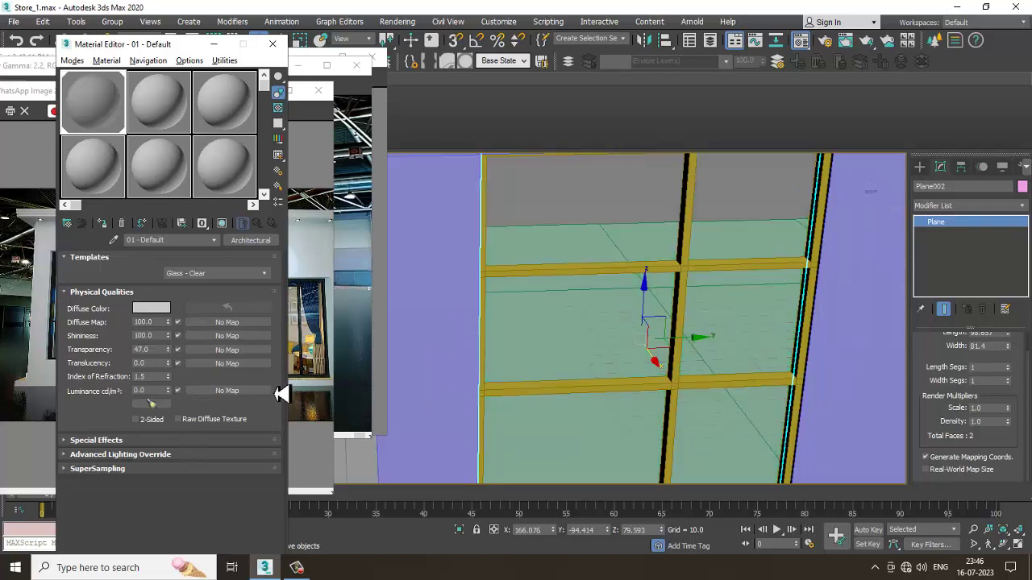
scroll(651, 357, down, 5)
alt+middle_drag(637, 317, 720, 329)
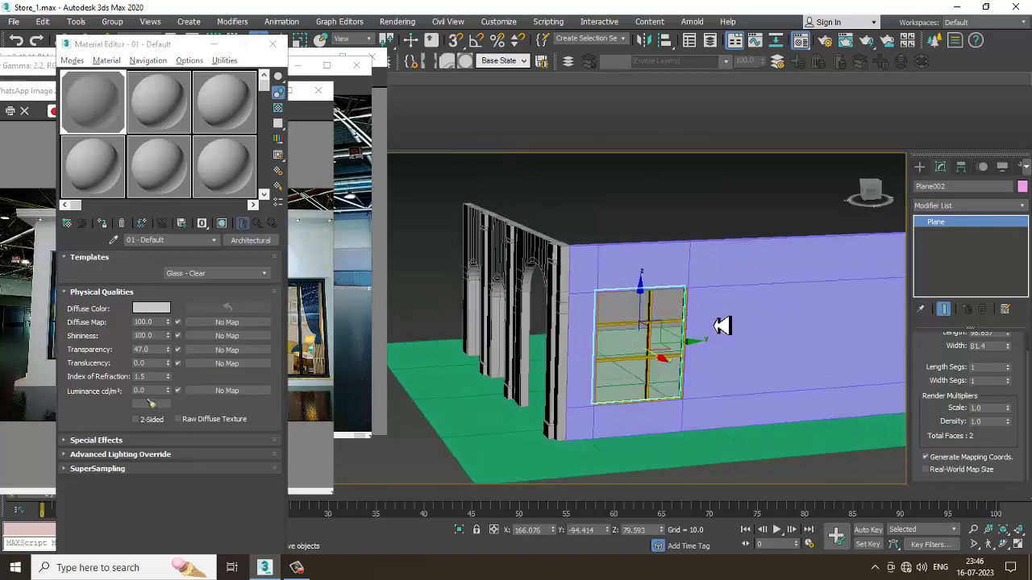
click(297, 568)
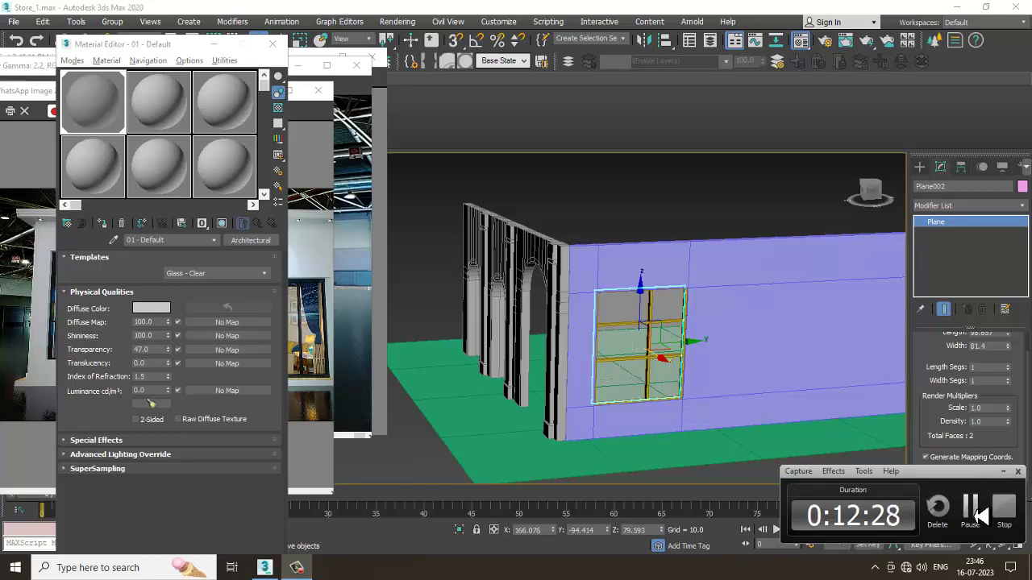
click(977, 516)
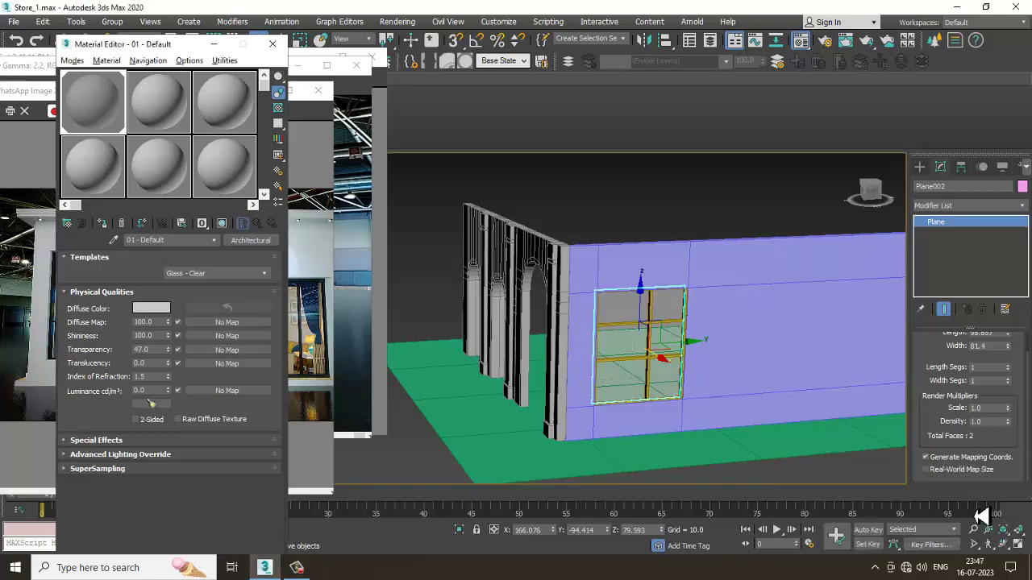
Step: Add two vertical edge loops to the side wall, one a short distance beyond the window and one close to the far end
alt+middle_drag(663, 340, 645, 327)
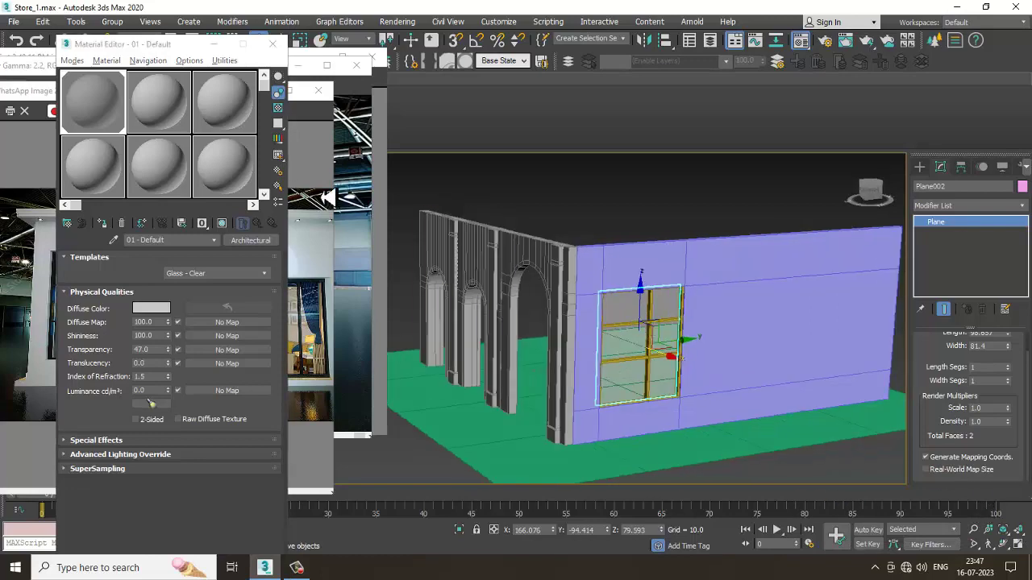
click(215, 45)
alt+middle_drag(742, 334, 753, 315)
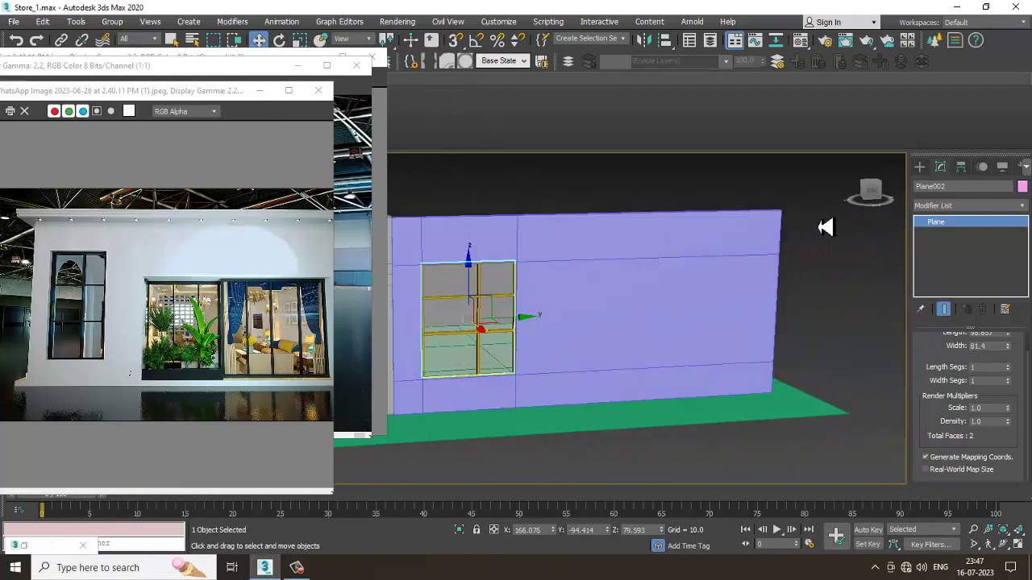
click(636, 325)
click(457, 96)
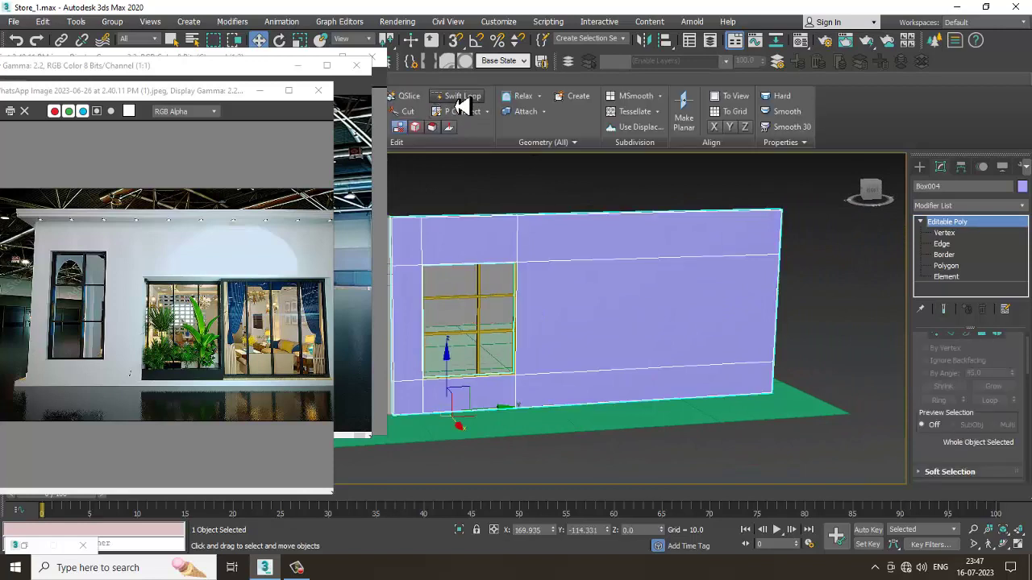
click(581, 258)
alt+middle_drag(580, 258, 764, 266)
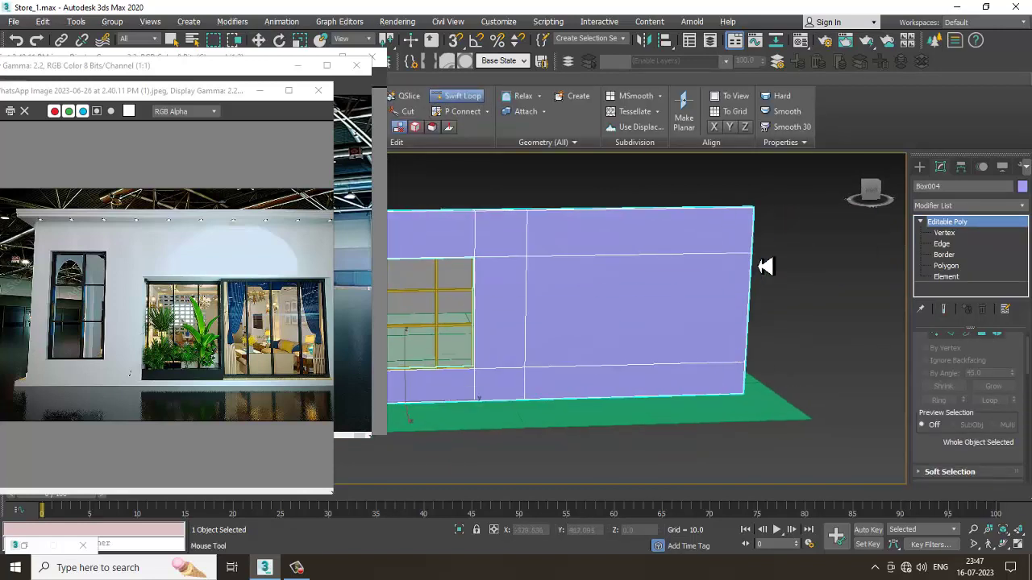
click(752, 221)
Step: Move all the vertices at the side wall's far end slightly outward along the Y axis
alt+middle_drag(752, 223, 745, 295)
key(w)
key(1)
drag(756, 423, 670, 201)
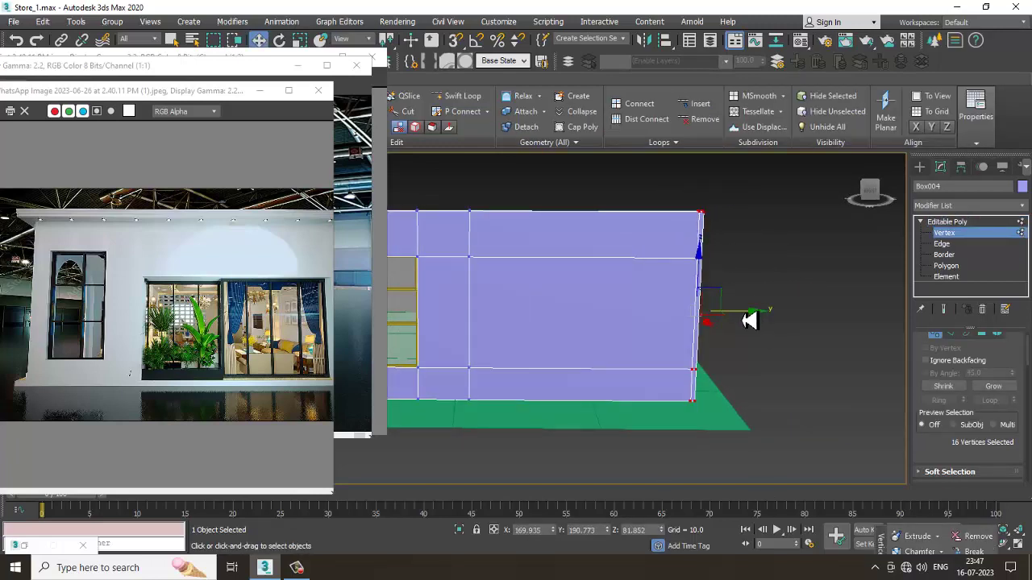
drag(750, 321, 765, 320)
Step: Select the wall's large outer polygon beyond the window together with the polygon directly below it
alt+middle_drag(771, 319, 671, 336)
key(4)
click(606, 337)
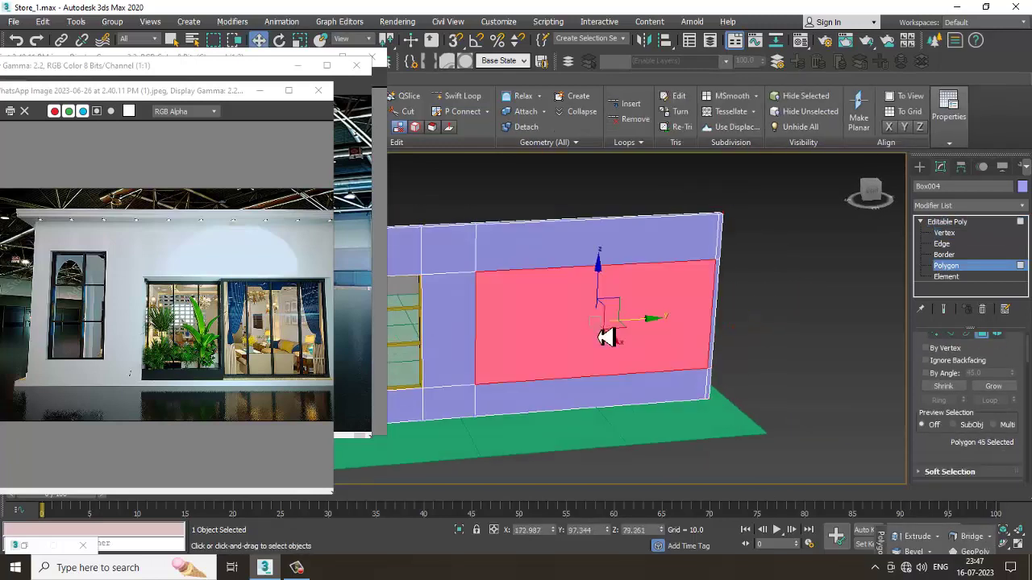
ctrl+click(582, 394)
alt+middle_drag(585, 389, 427, 190)
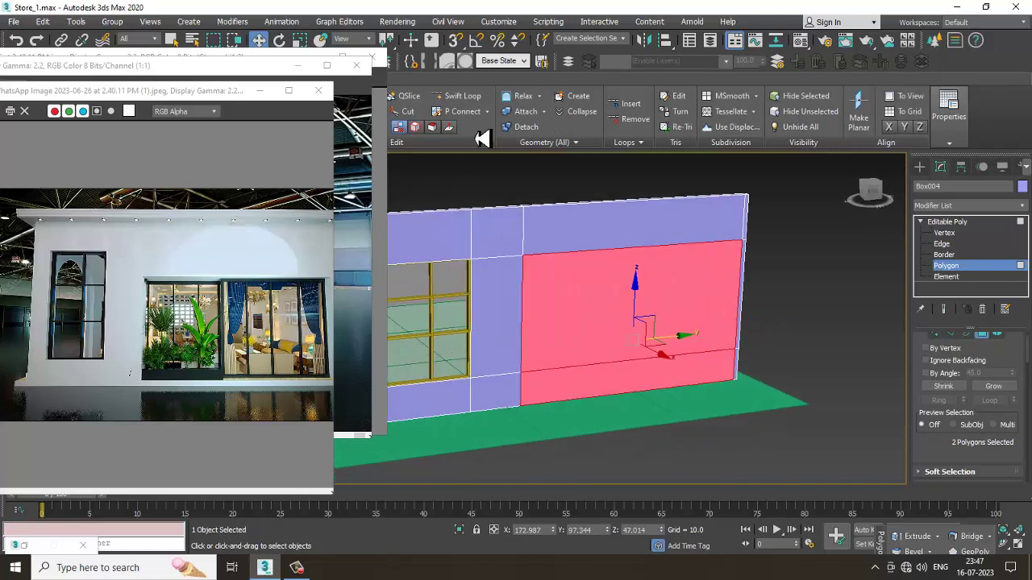
Step: Add a horizontal edge loop just above the wall's bottom edge and remove the thin bottom strip from the polygon selection
click(462, 96)
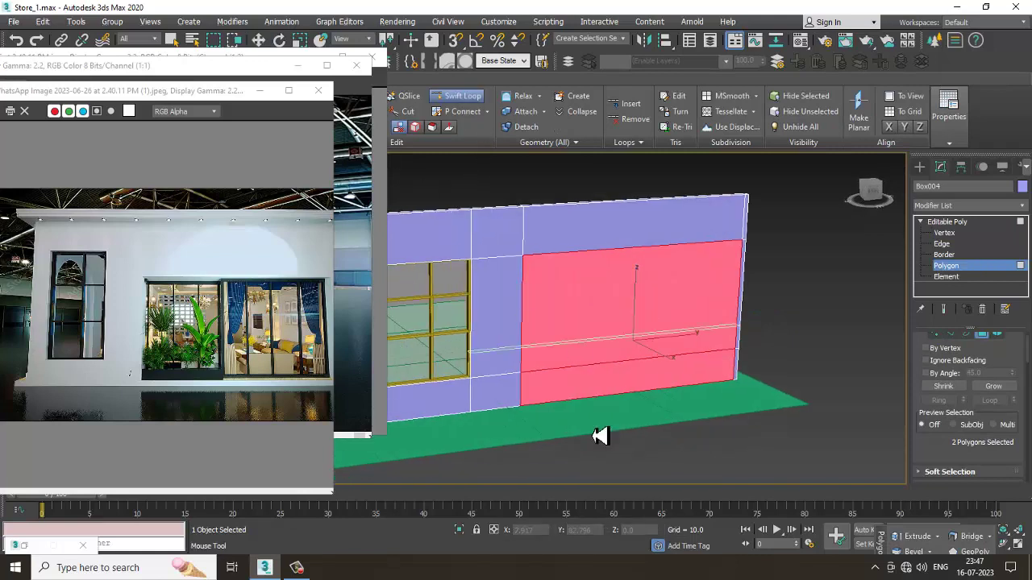
click(528, 413)
key(w)
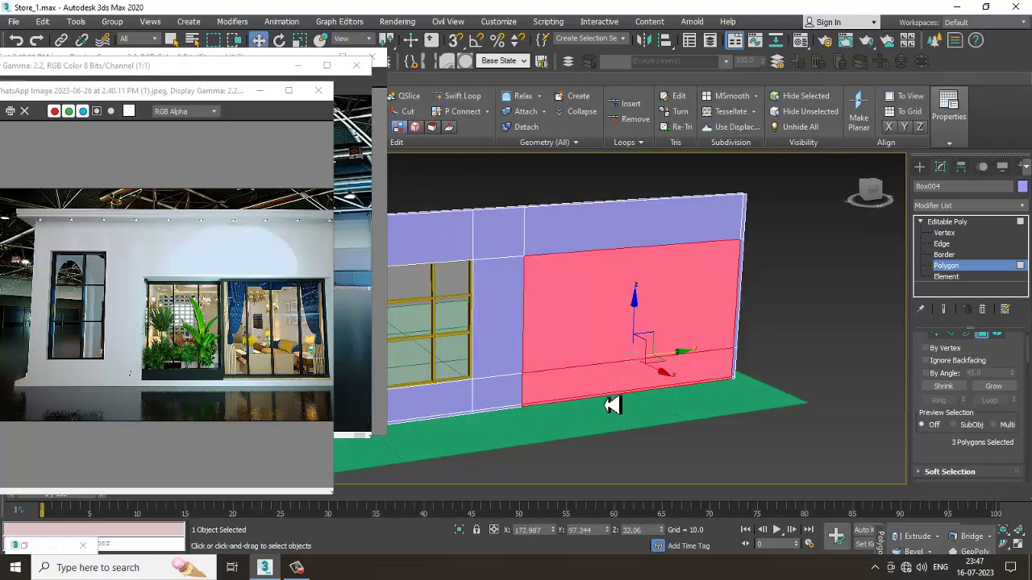
scroll(610, 405, up, 4)
alt+click(609, 405)
scroll(662, 370, down, 2)
alt+middle_drag(664, 368, 713, 376)
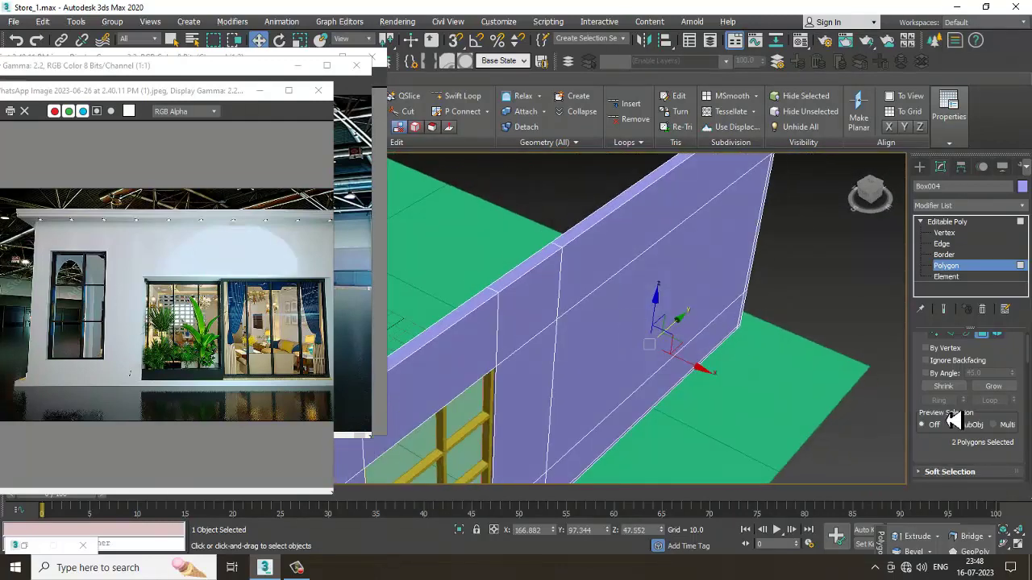
Step: Extrude the two matching polygons on the wall's inner side, behind the large storefront area
scroll(943, 453, down, 3)
click(960, 458)
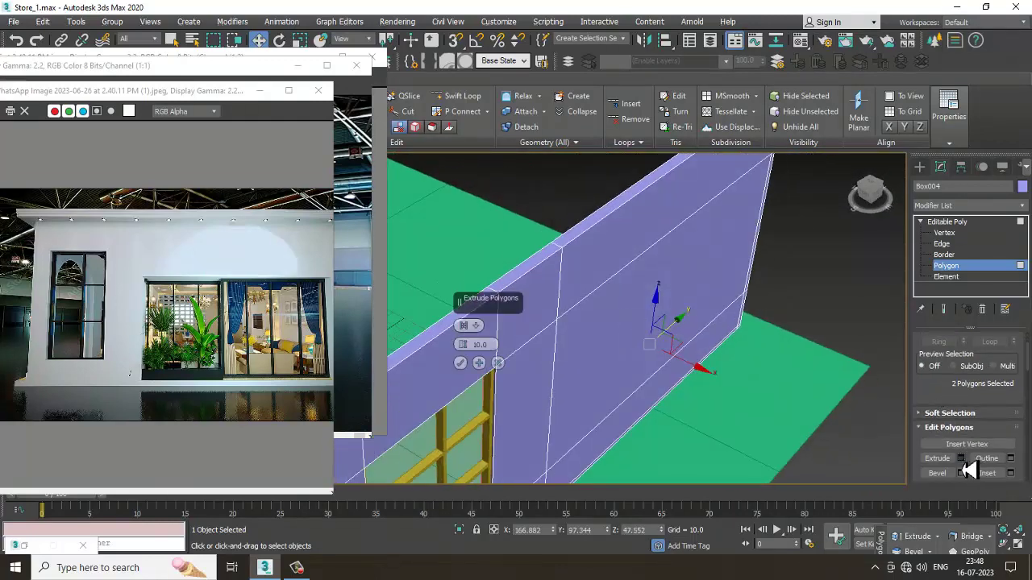
drag(464, 331, 481, 431)
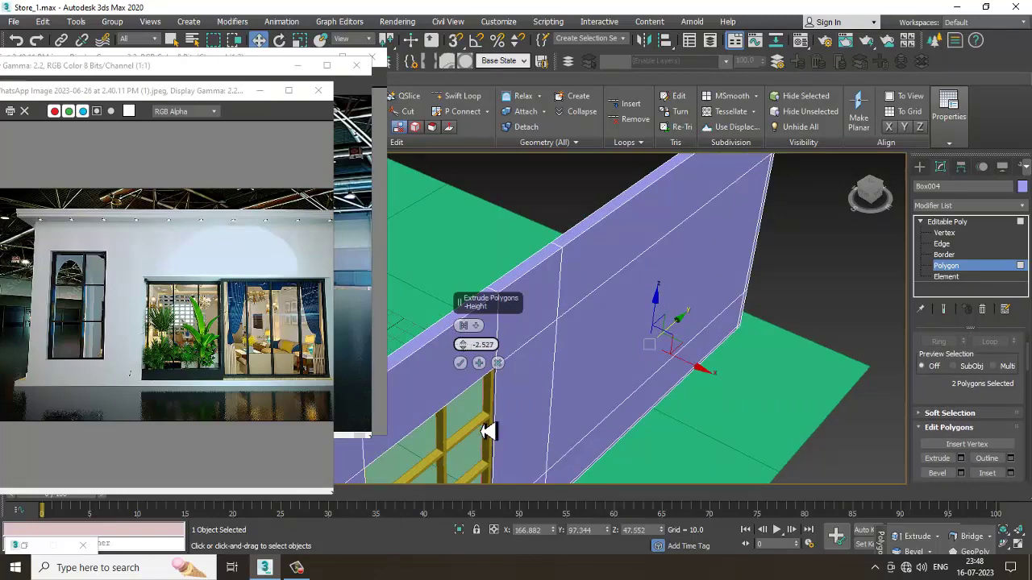
alt+middle_drag(510, 417, 671, 324)
drag(462, 344, 459, 284)
click(460, 364)
Step: Extrude the two large outer polygons beyond the window inward by -19.426 to form a recess, and leave polygon editing
alt+middle_drag(468, 373, 582, 307)
click(580, 366)
ctrl+click(585, 427)
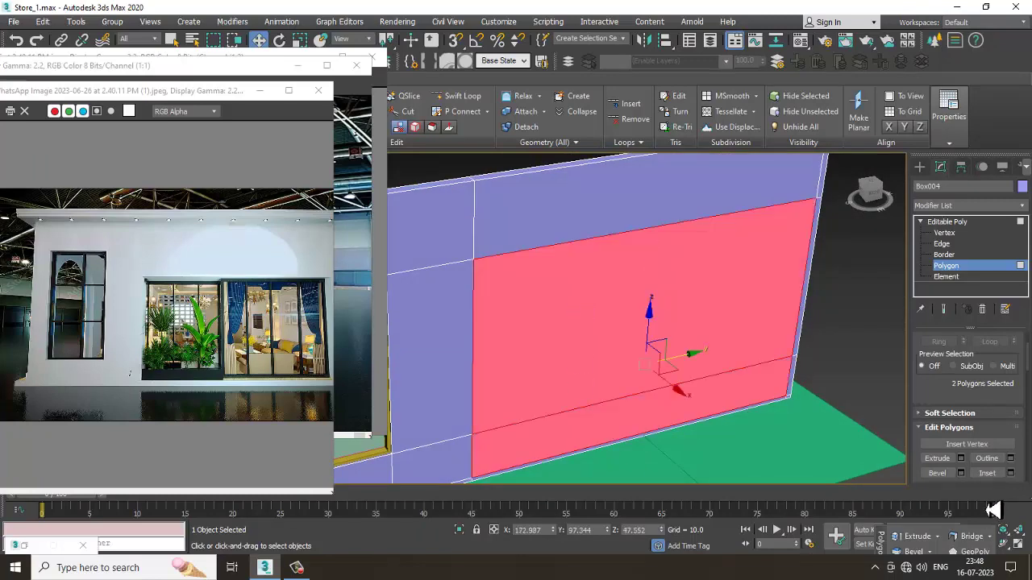
click(959, 457)
drag(475, 349, 523, 539)
drag(524, 537, 529, 546)
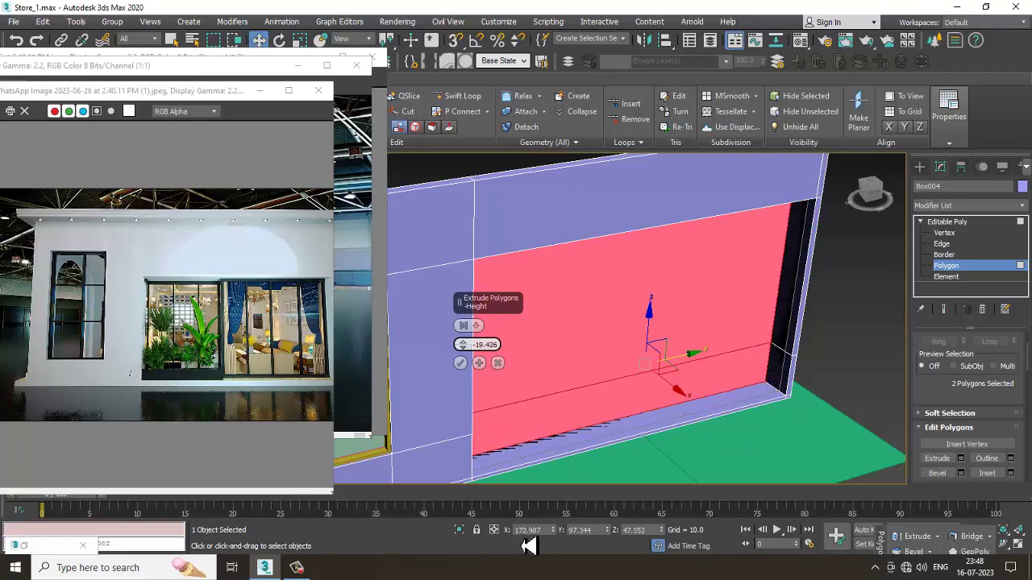
click(461, 363)
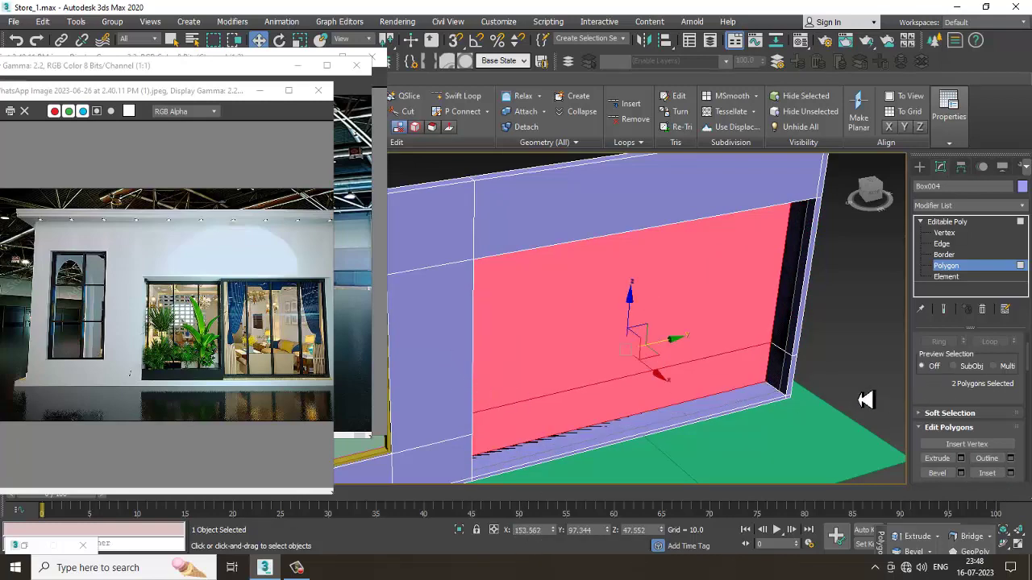
alt+middle_drag(865, 400, 623, 290)
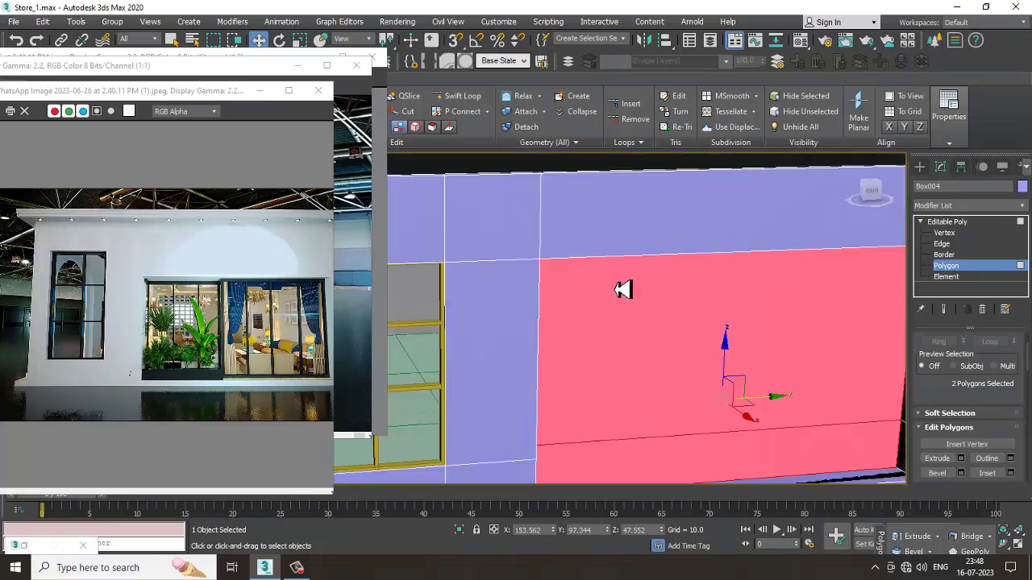
scroll(647, 315, down, 5)
scroll(663, 330, up, 3)
alt+middle_drag(663, 331, 932, 255)
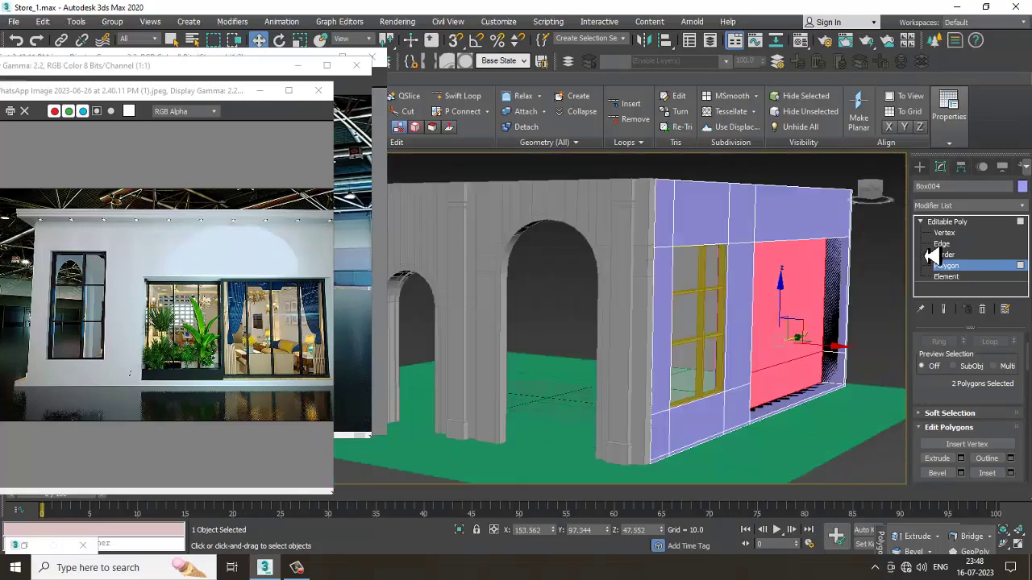
click(961, 222)
Step: Give the side wall and all other objects in the scene a grey object color, and clear the selection
alt+middle_drag(709, 322, 629, 365)
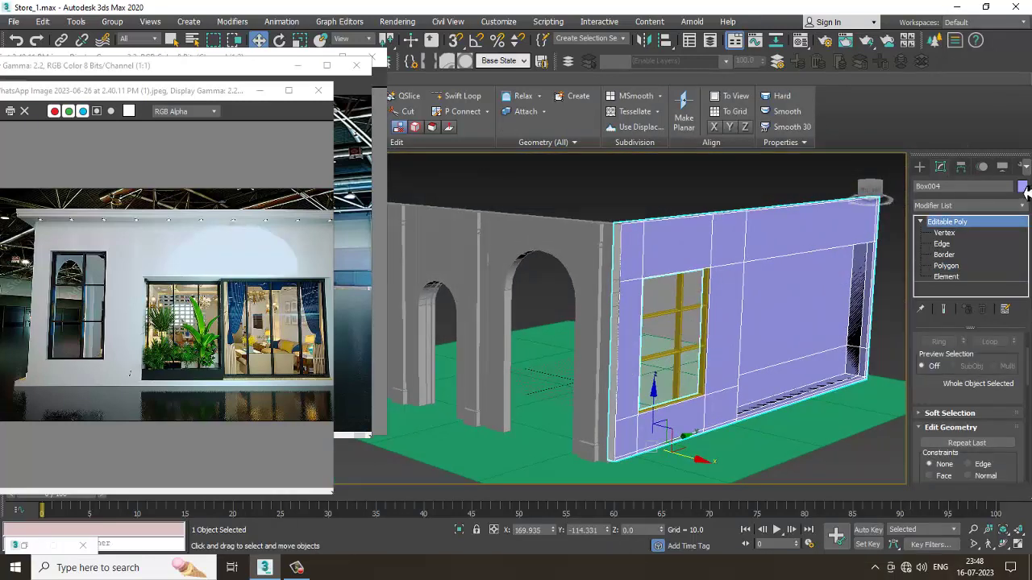
click(1022, 186)
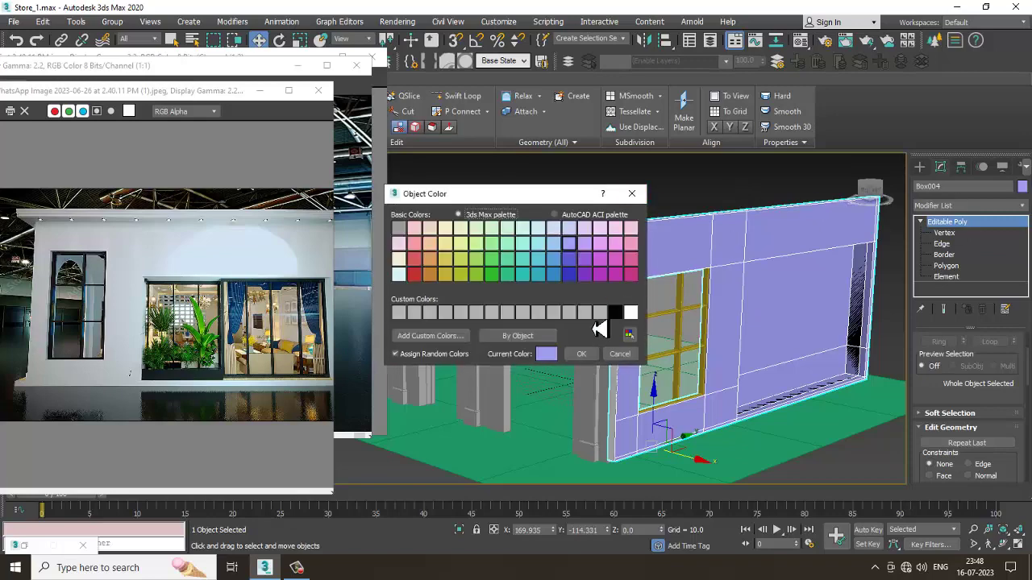
click(581, 353)
key(ctrl+a)
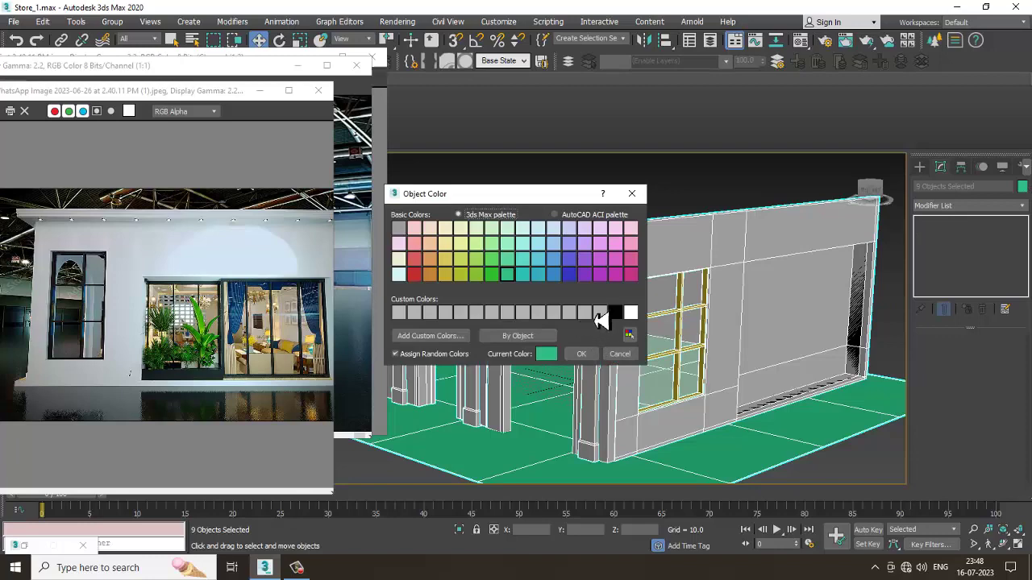
click(581, 356)
scroll(701, 347, down, 4)
middle_drag(719, 340, 649, 340)
click(702, 236)
scroll(685, 324, up, 4)
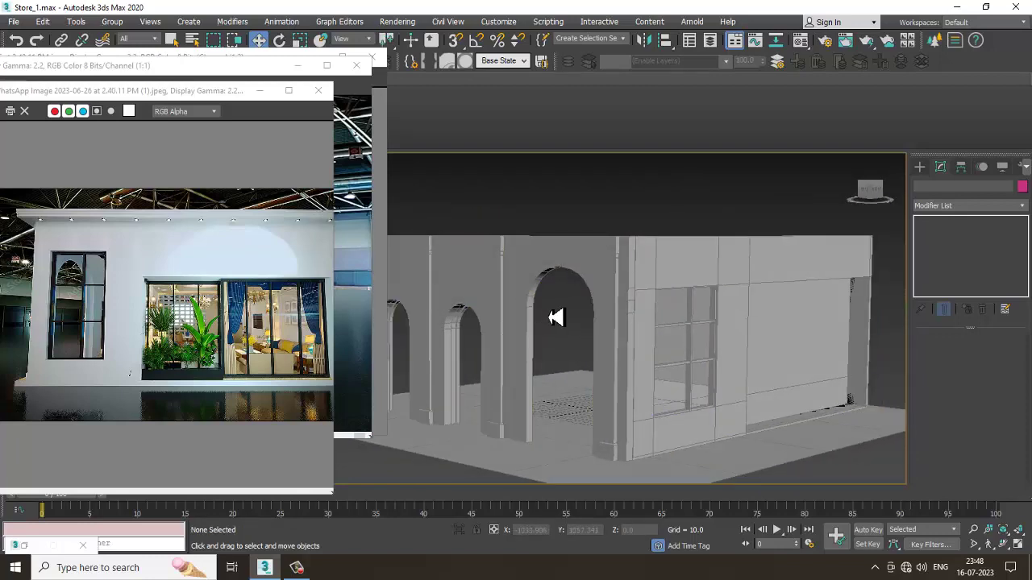